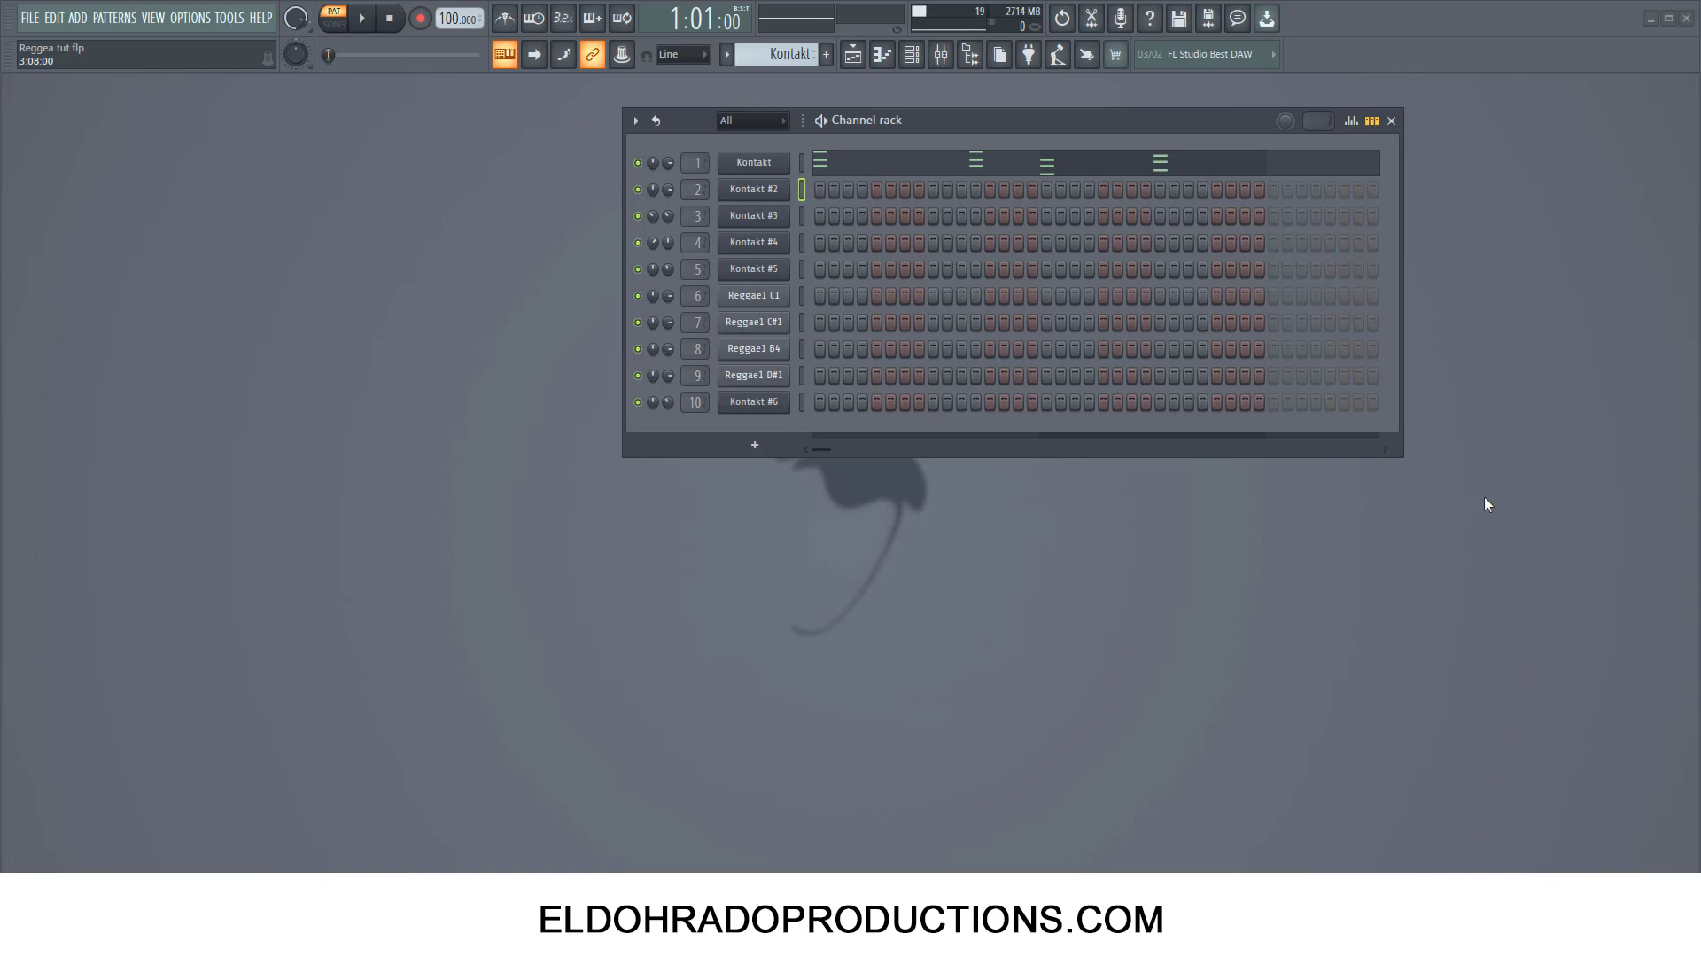
Step: Open the first Kontakt channel's instrument and look through the preset list of Scarbee Classic EP-88s
{"action": "left_click", "coordinate": [754, 163]}
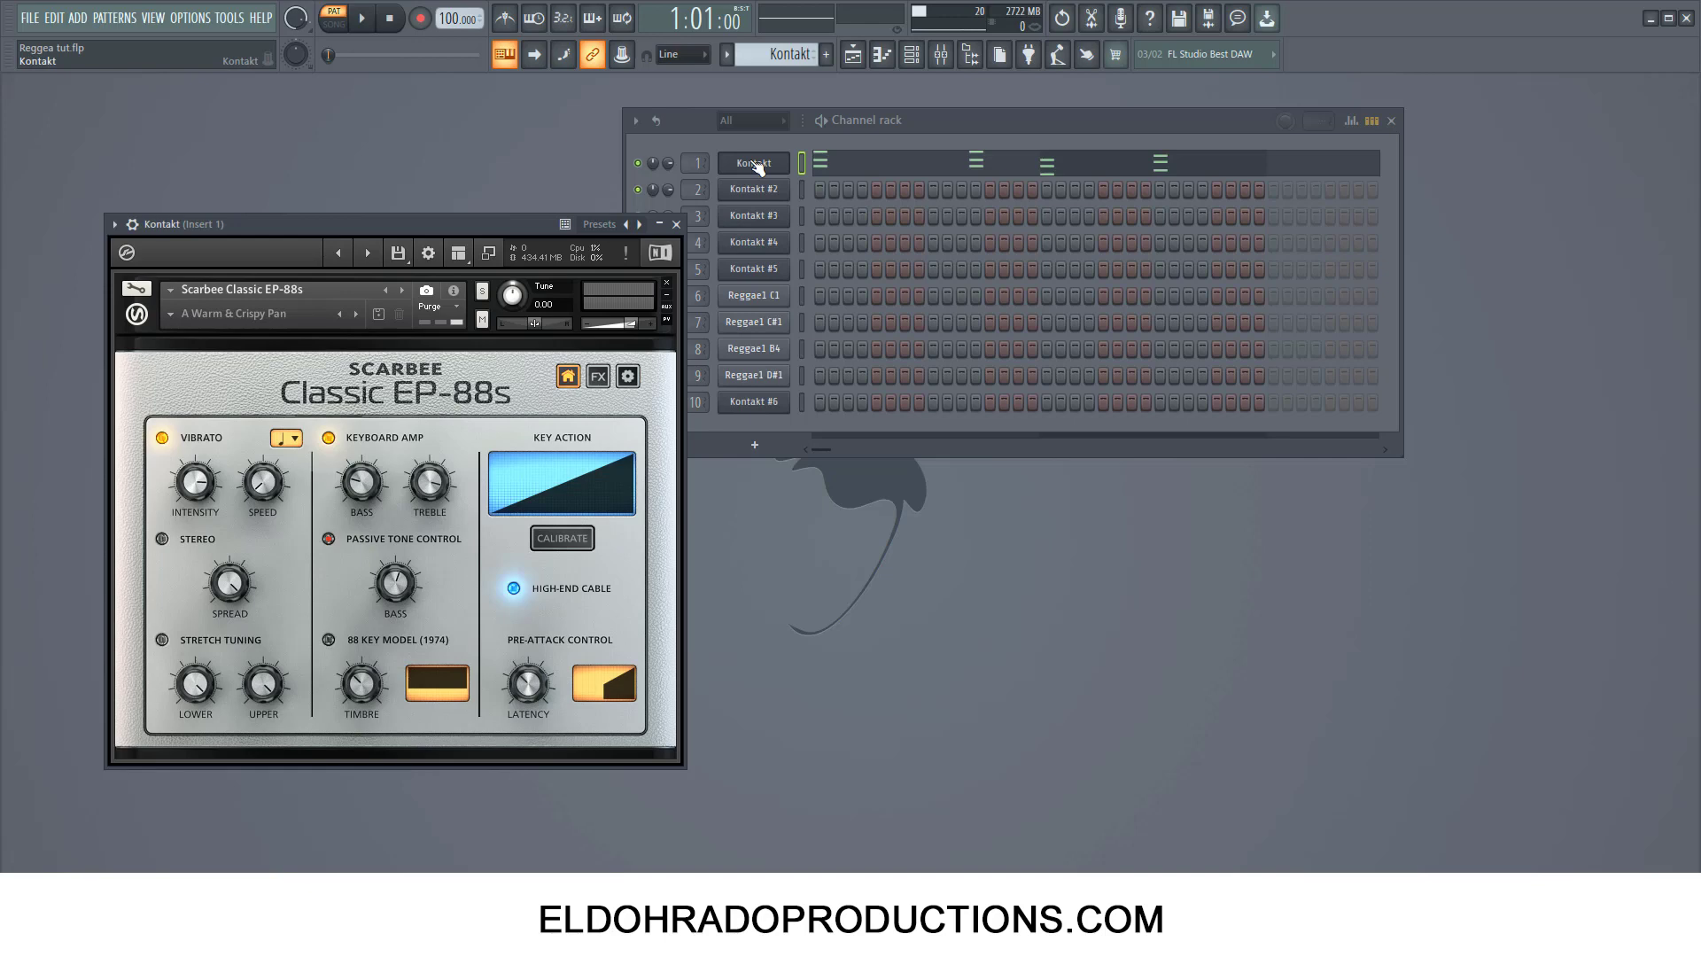
{"action": "left_click", "coordinate": [220, 310]}
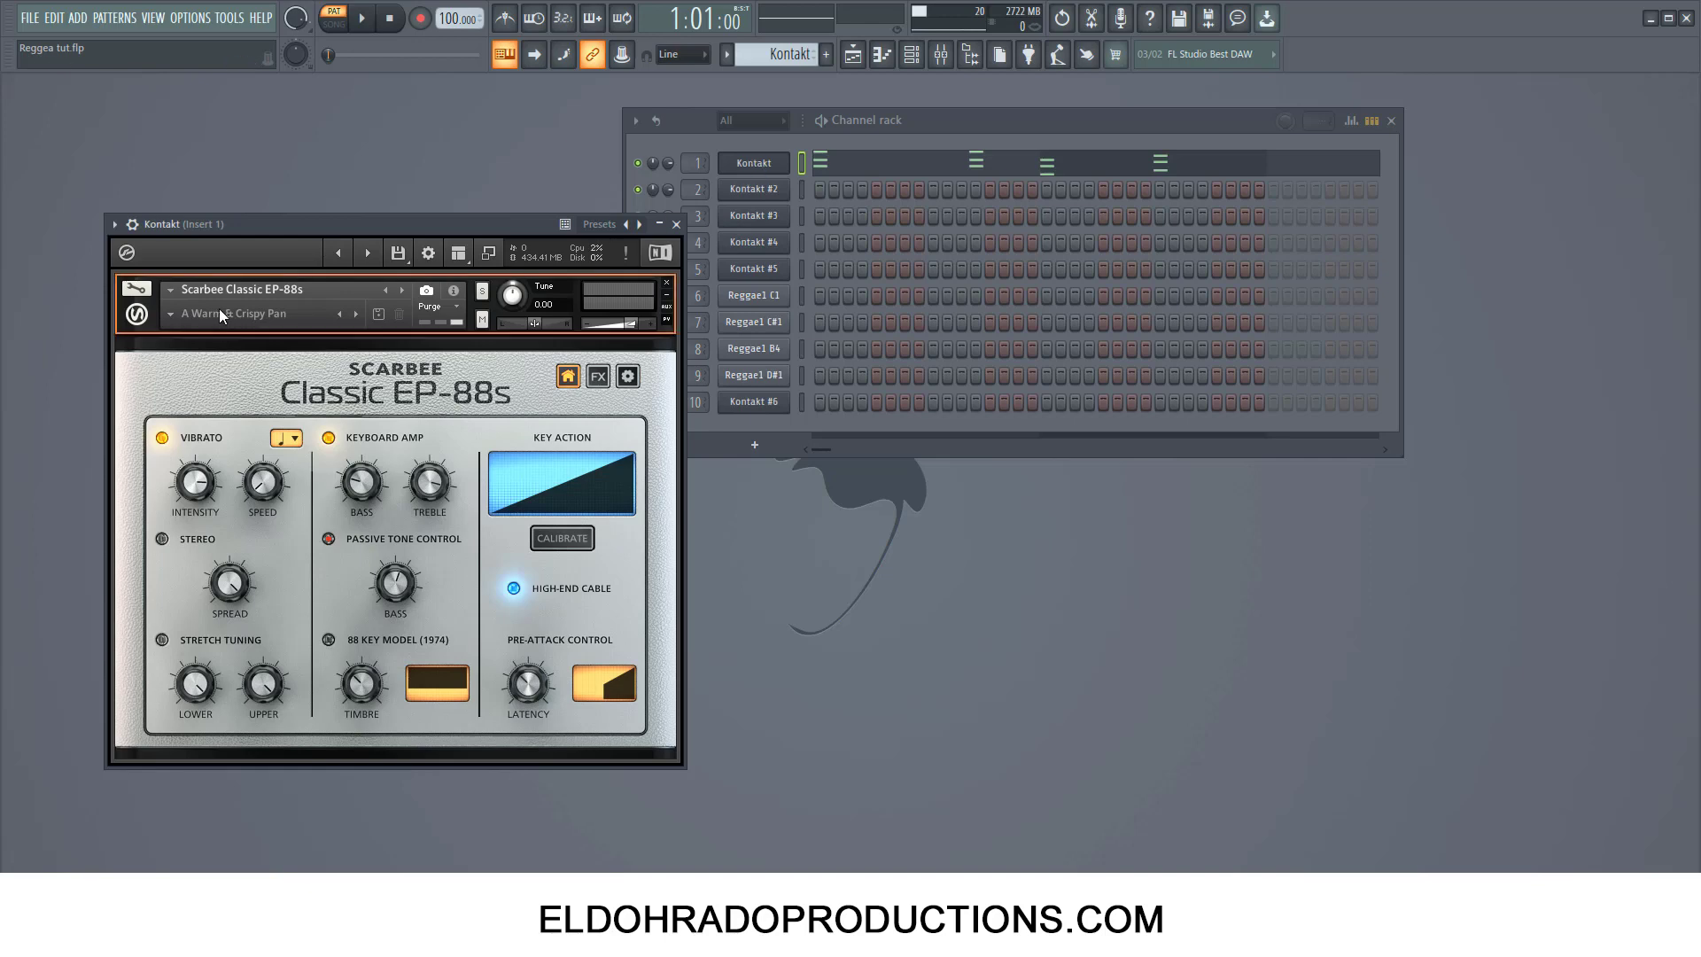
{"action": "left_click", "coordinate": [169, 315]}
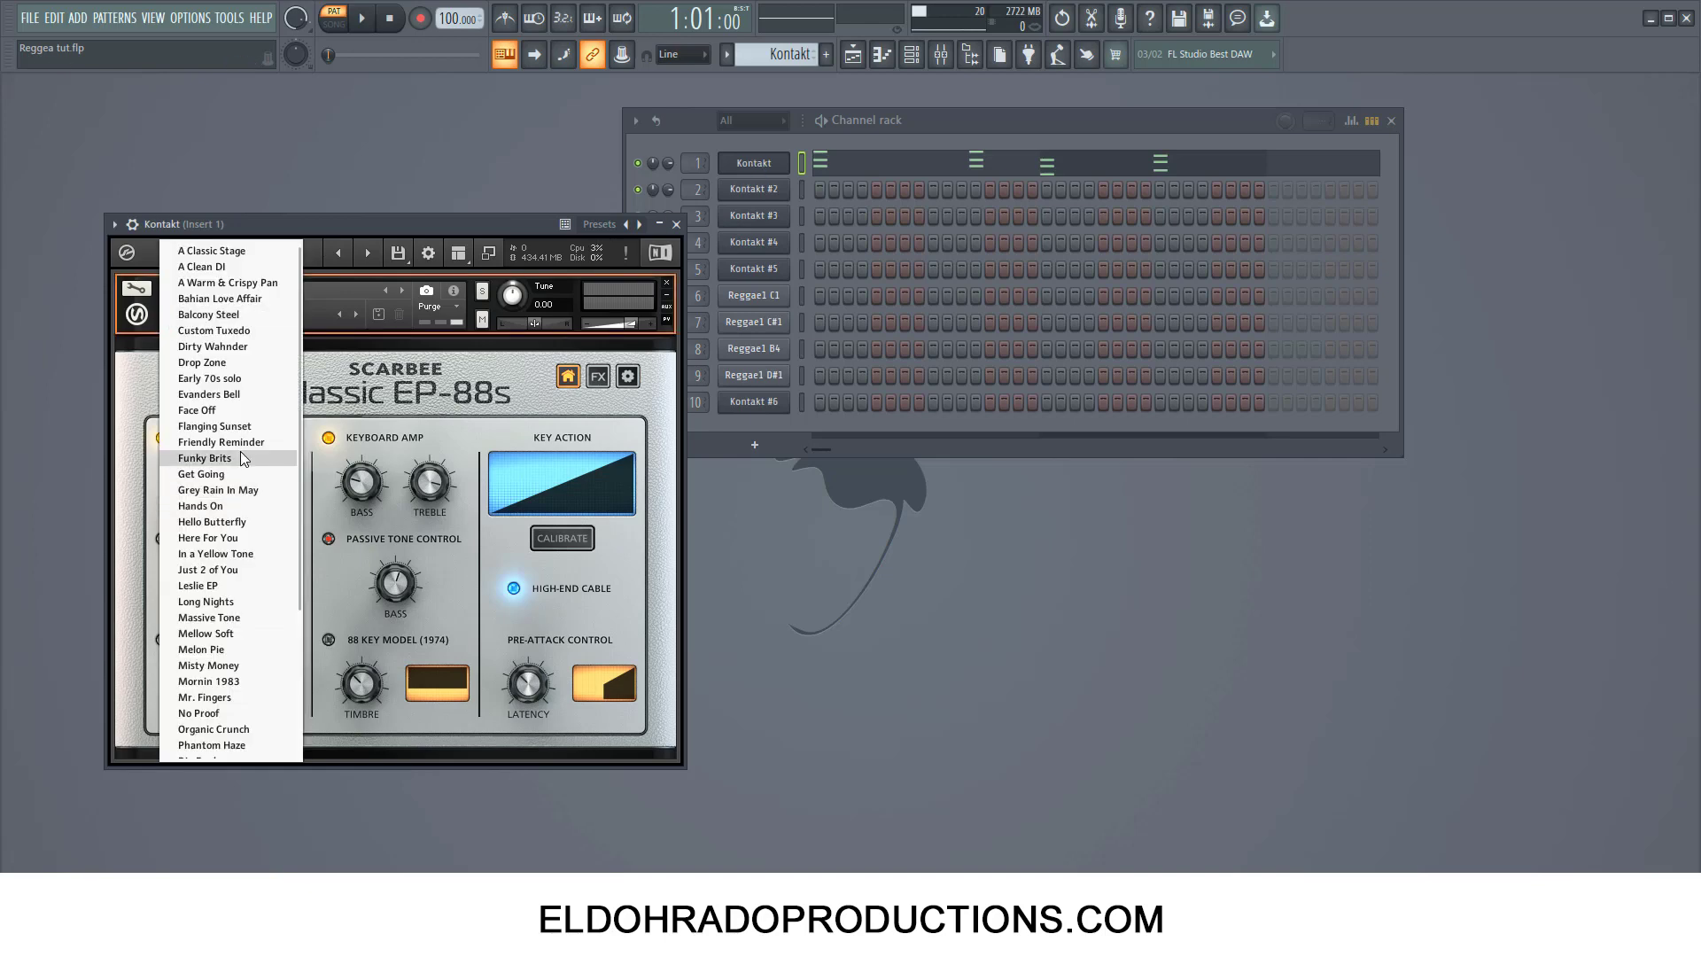
{"action": "scroll", "coordinate": [242, 453], "scroll_direction": "down", "scroll_amount": 2}
{"action": "scroll", "coordinate": [241, 458], "scroll_direction": "up", "scroll_amount": 4}
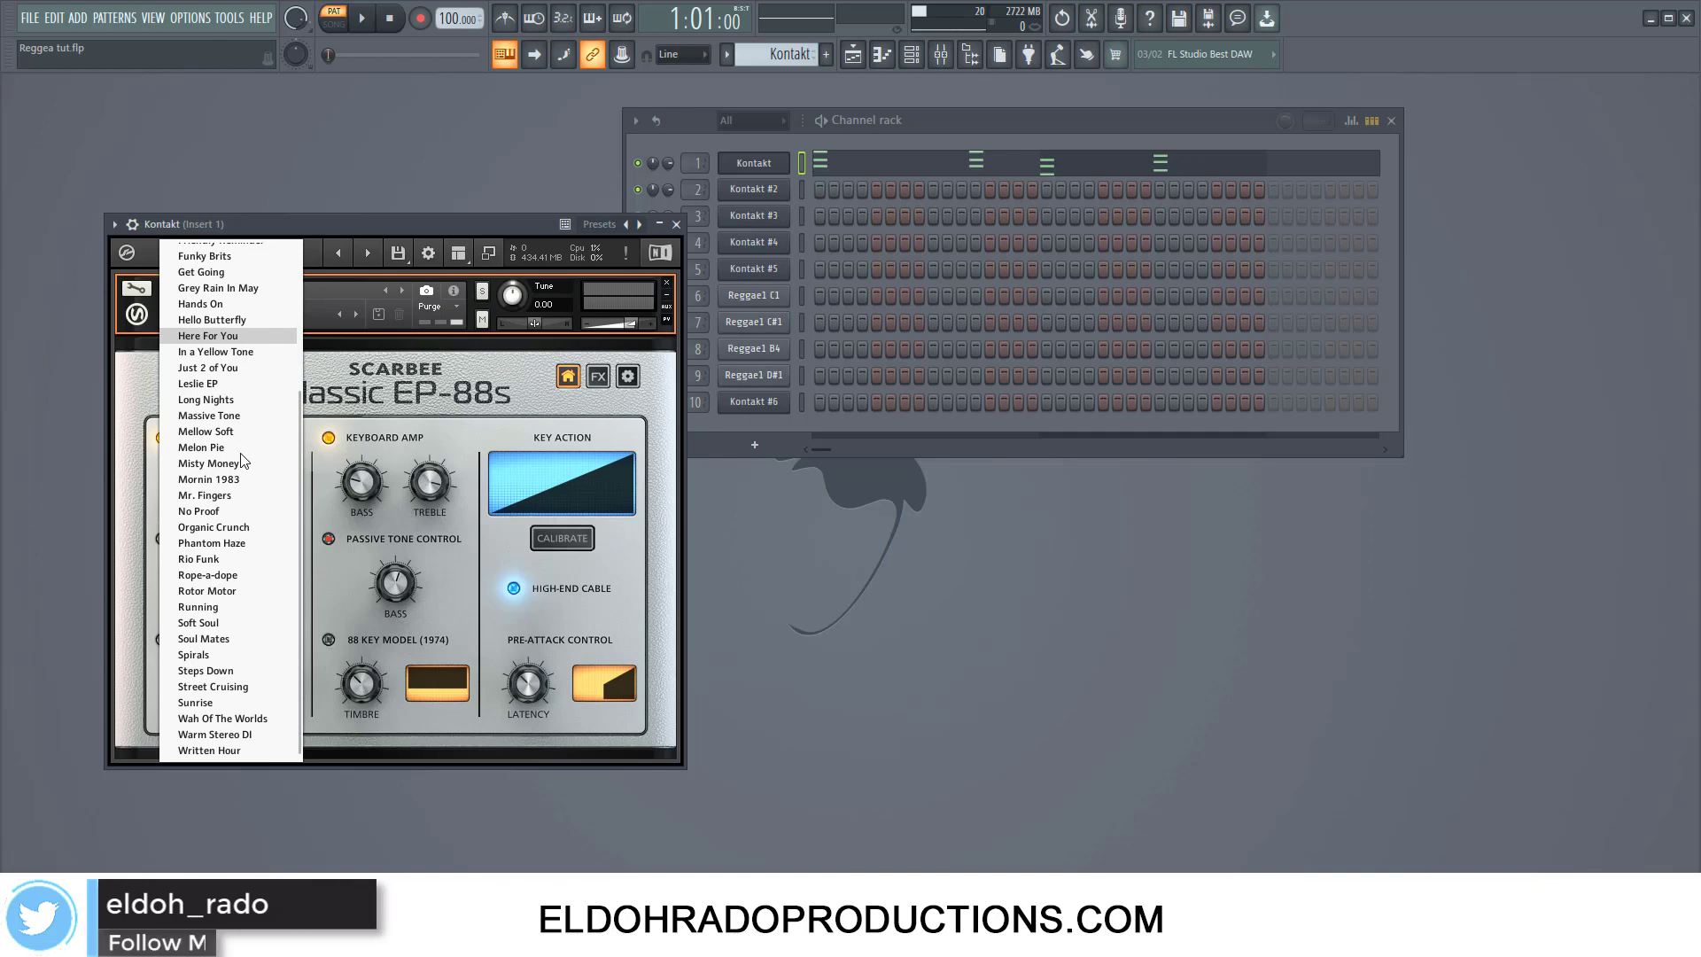
{"action": "left_click", "coordinate": [523, 367]}
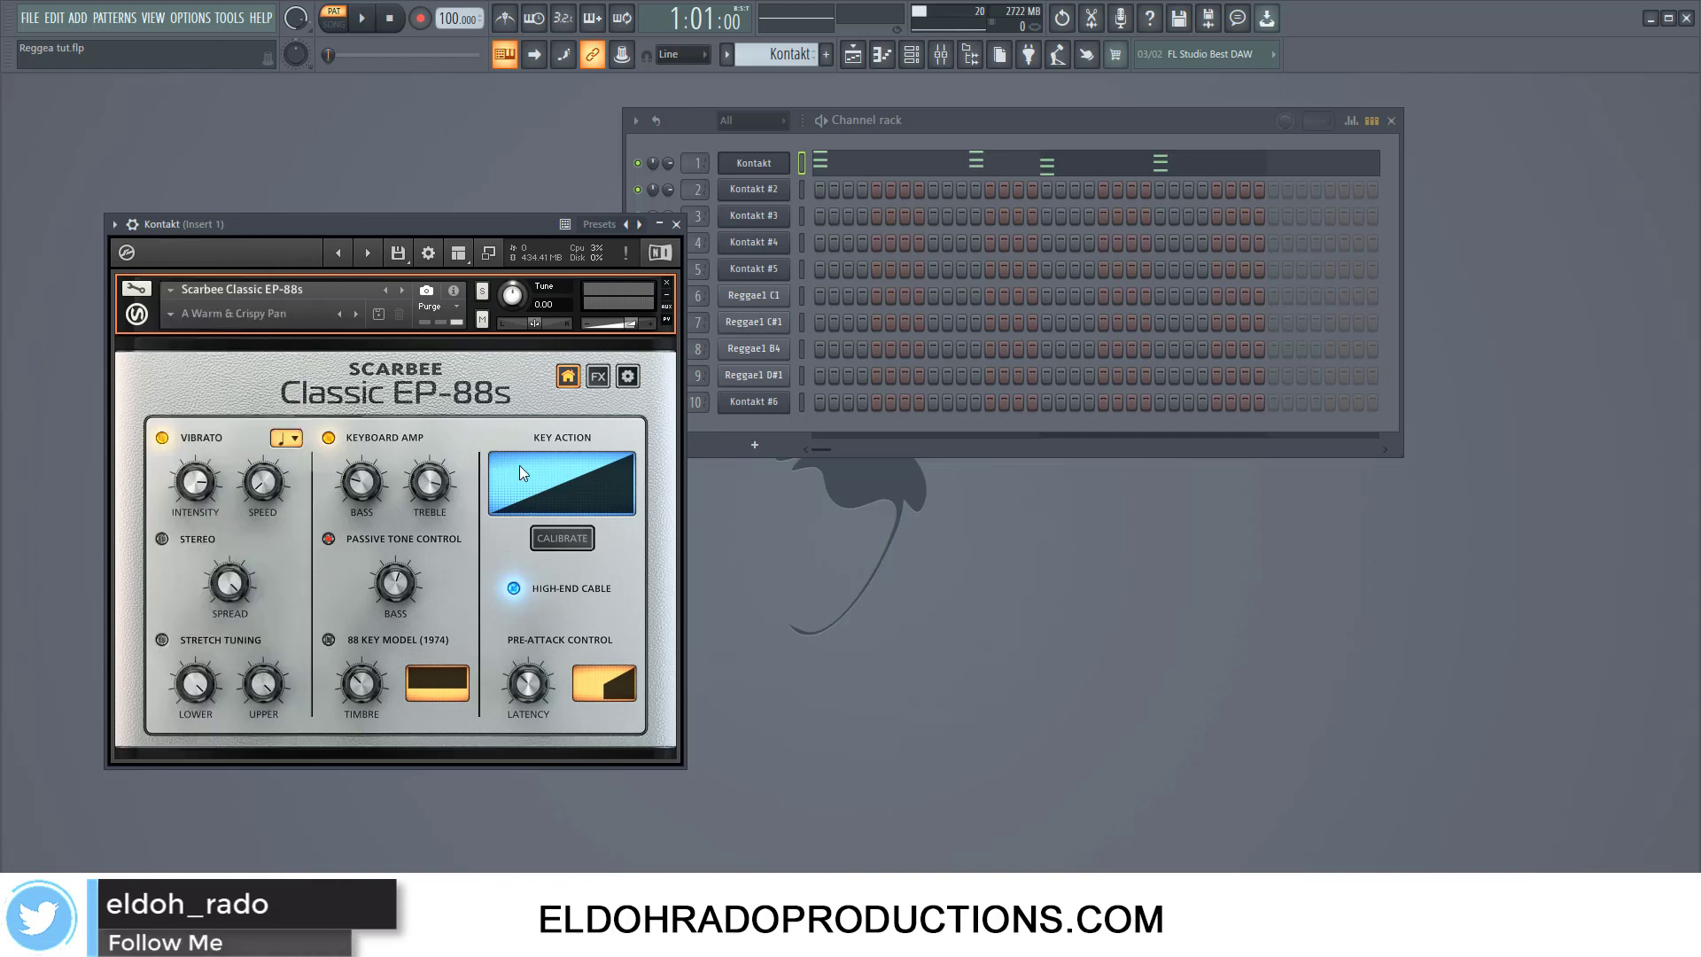
Step: View the effects and settings pages of Scarbee Classic EP-88s, and return to its main page
{"action": "left_click", "coordinate": [597, 381]}
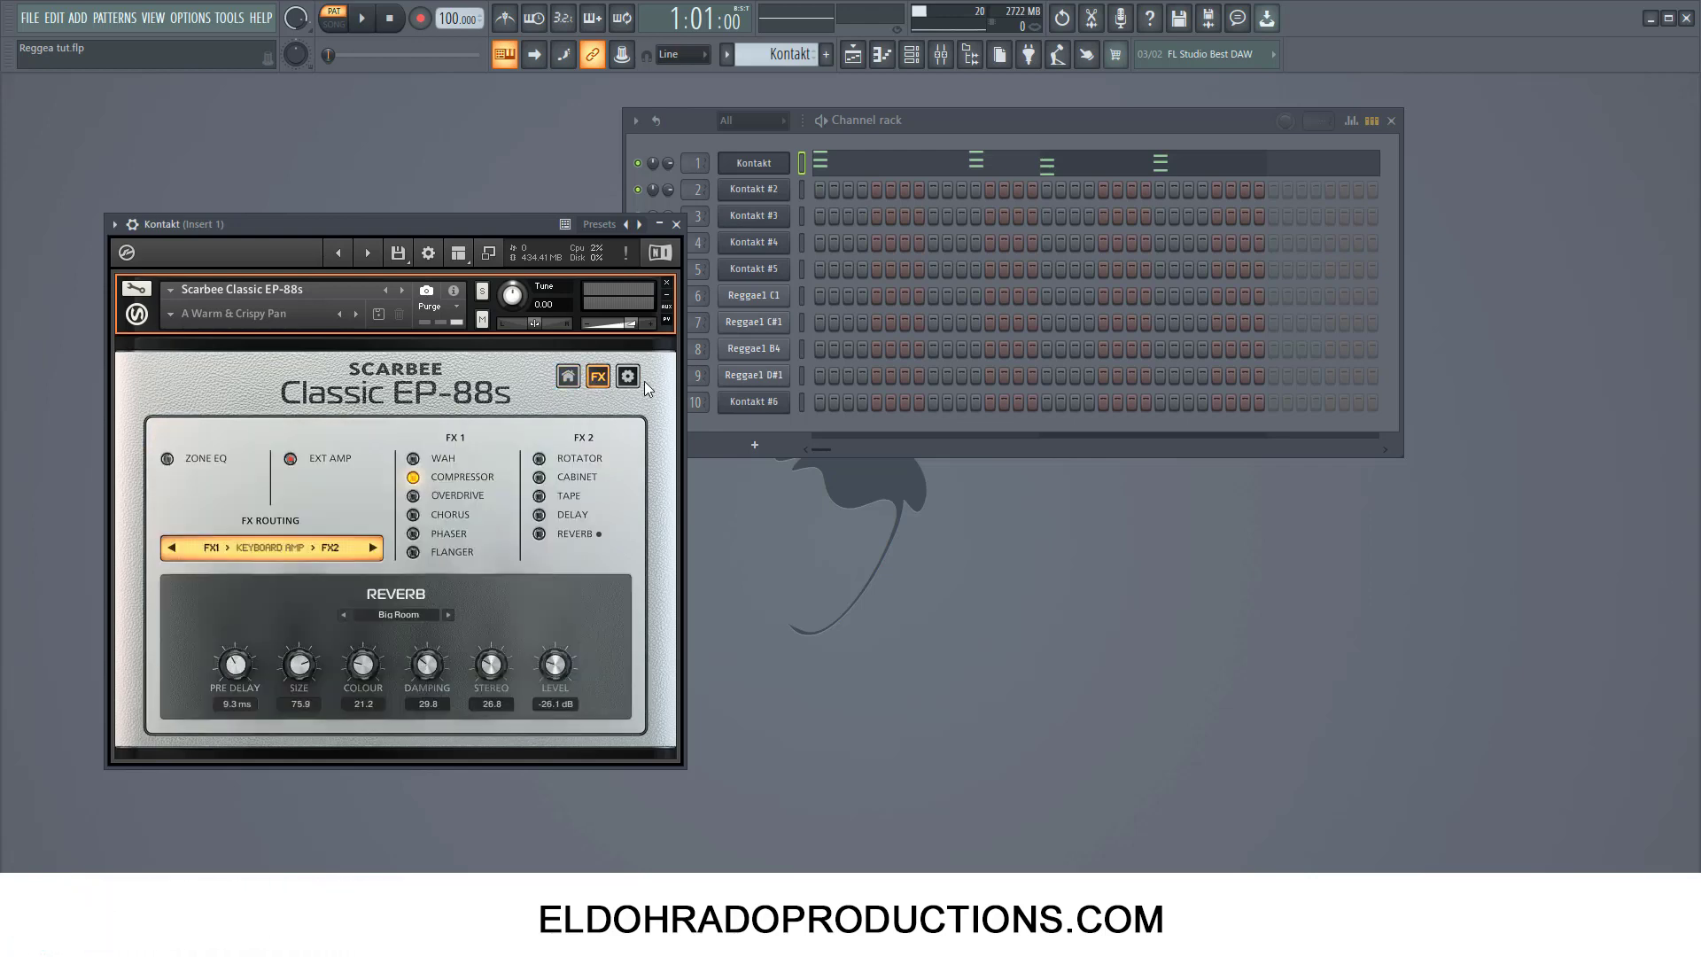
{"action": "left_click", "coordinate": [629, 377]}
{"action": "left_click", "coordinate": [572, 383]}
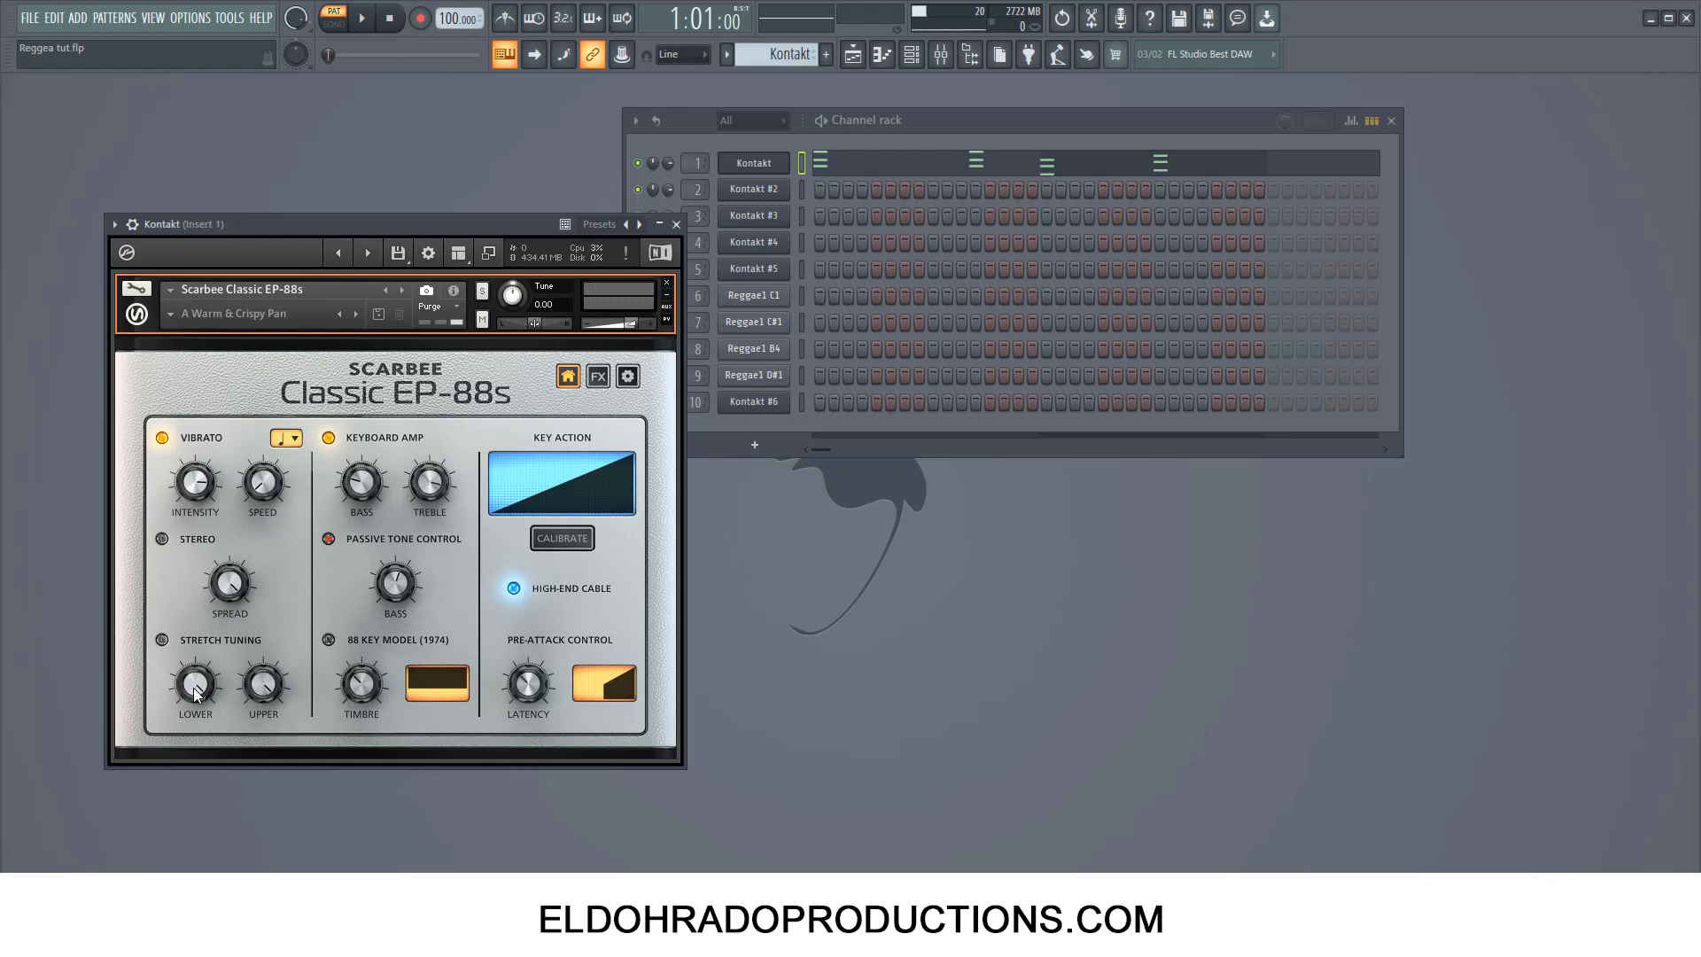
Step: Save the project and play the Kontakt pattern, stopping it after listening
{"action": "key", "text": "ctrl+s"}
{"action": "left_click", "coordinate": [367, 26]}
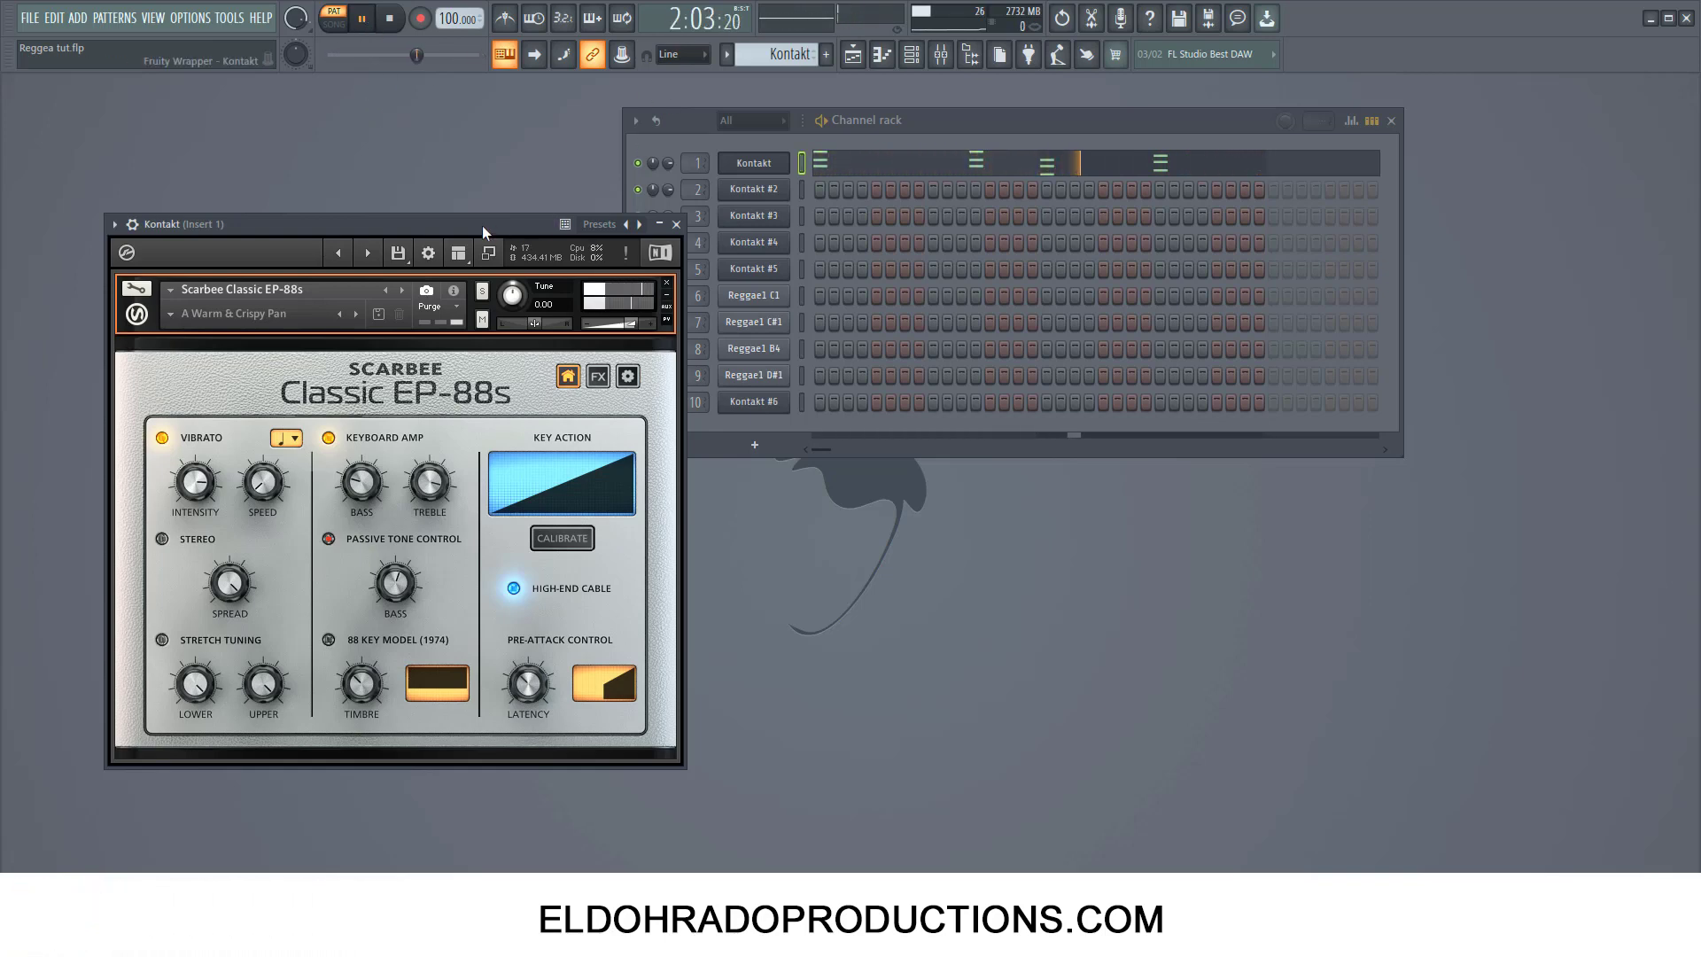
{"action": "key", "text": "space"}
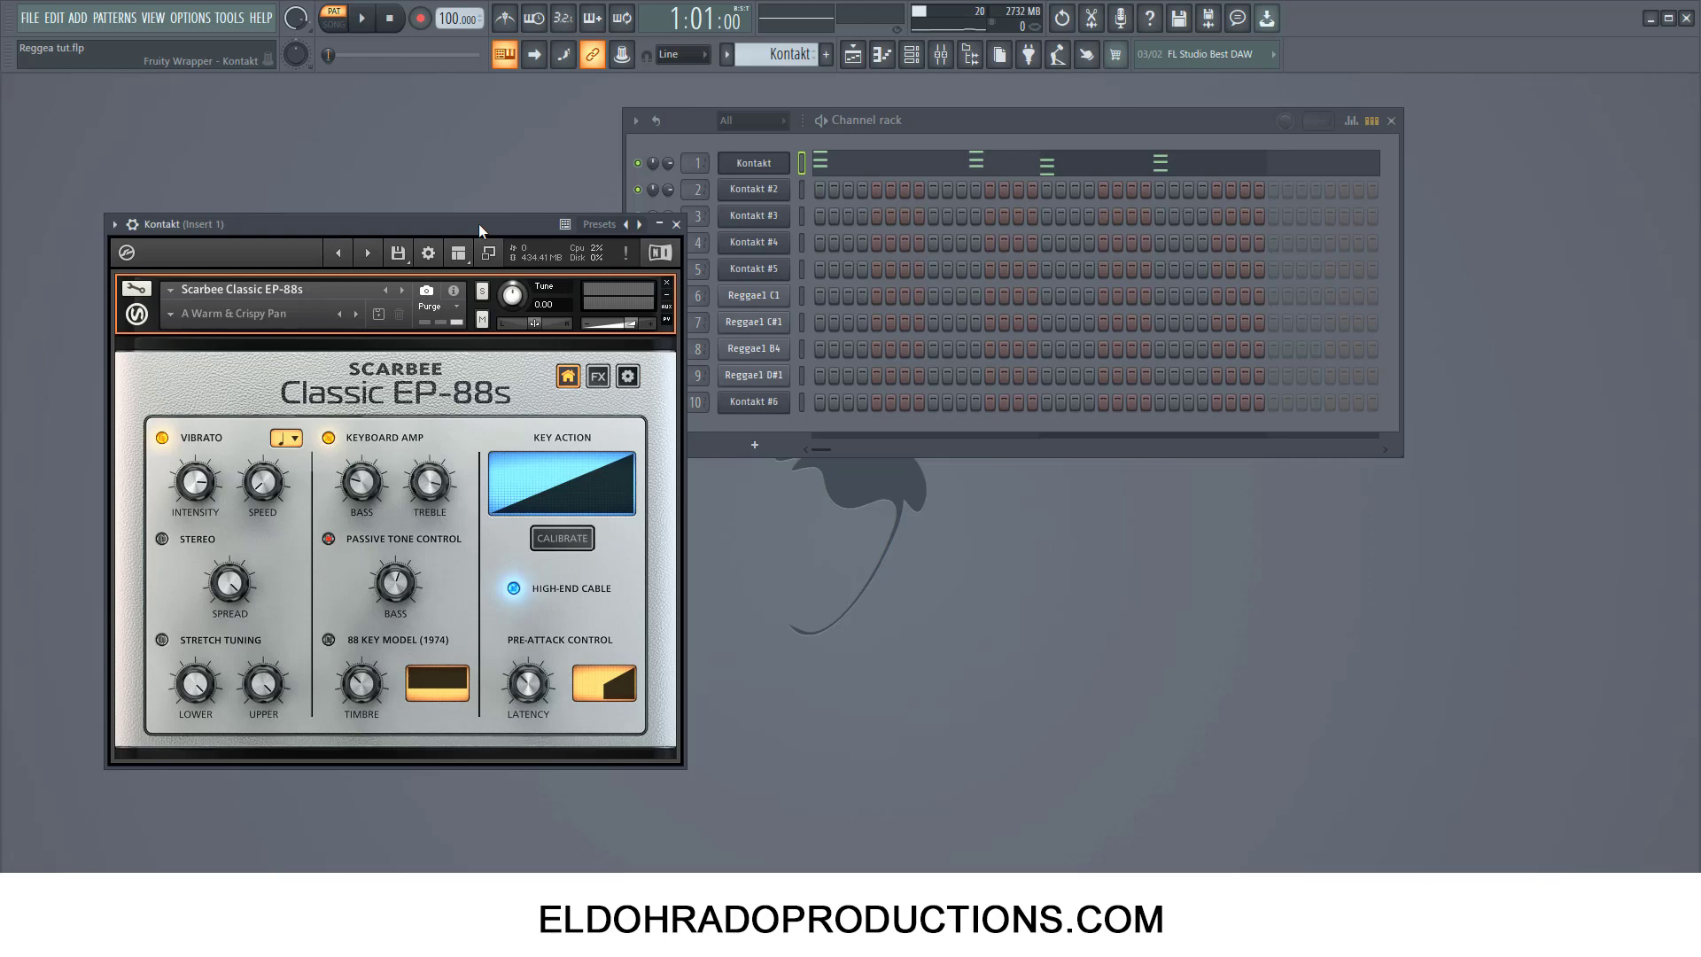
Step: Open the Kontakt #2 instrument and look through the effect presets of Scarbee Pianet without changing the preset
{"action": "left_click", "coordinate": [762, 195]}
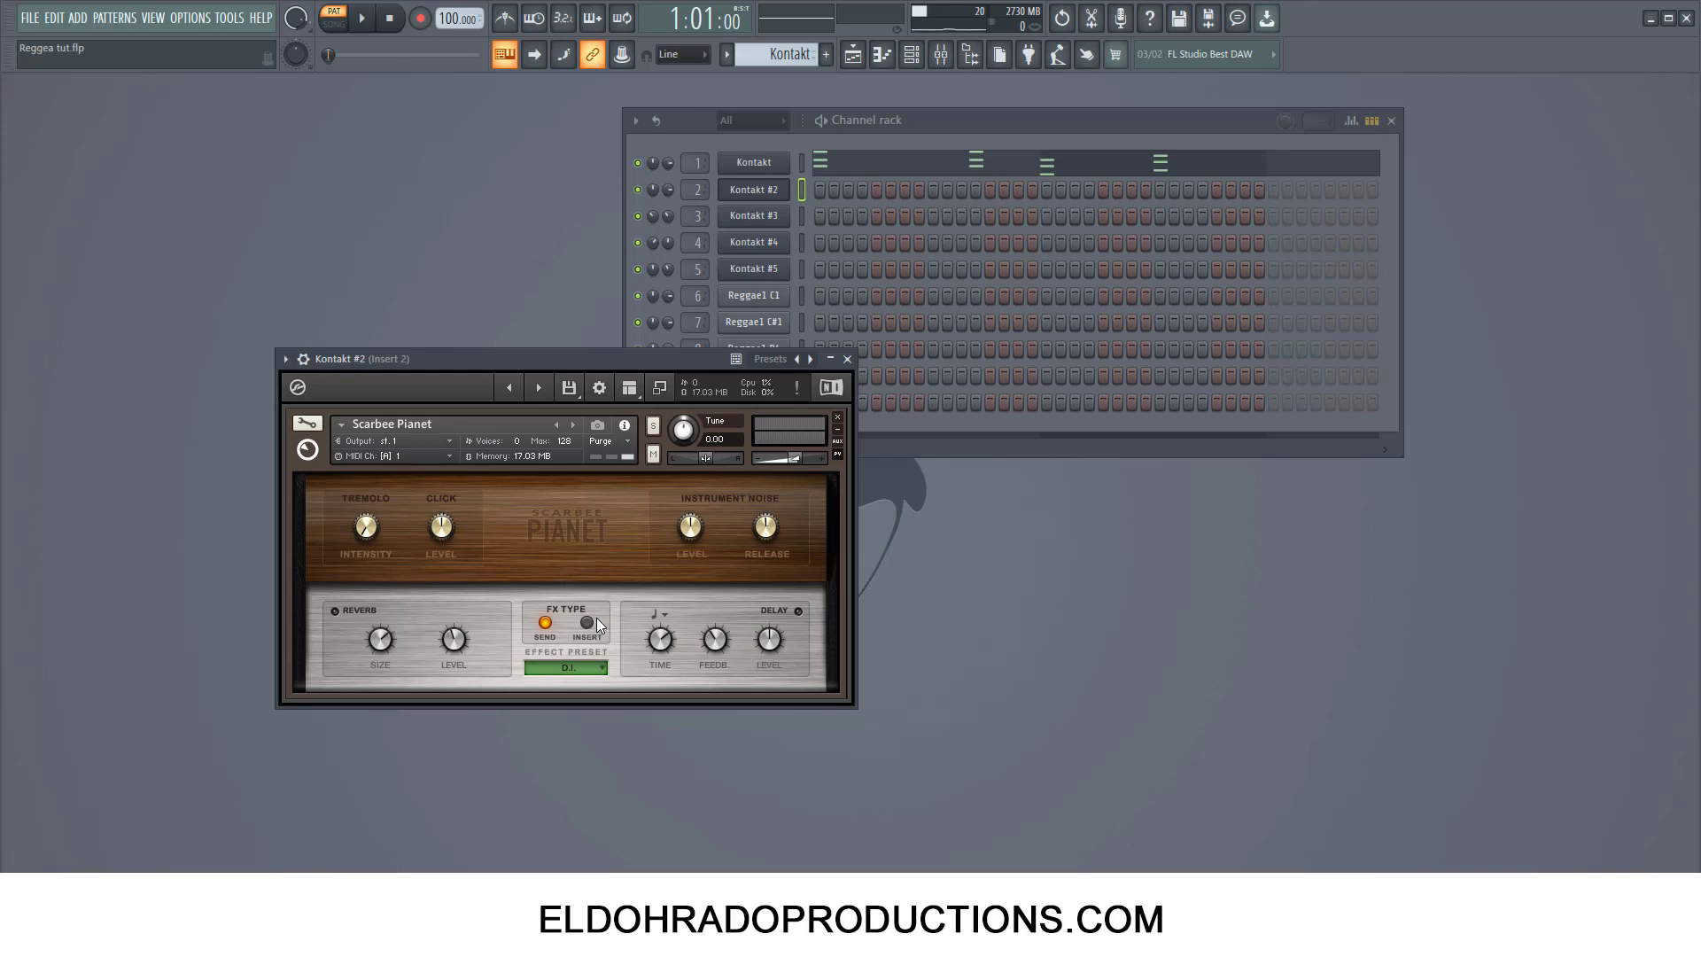
{"action": "left_click", "coordinate": [597, 665]}
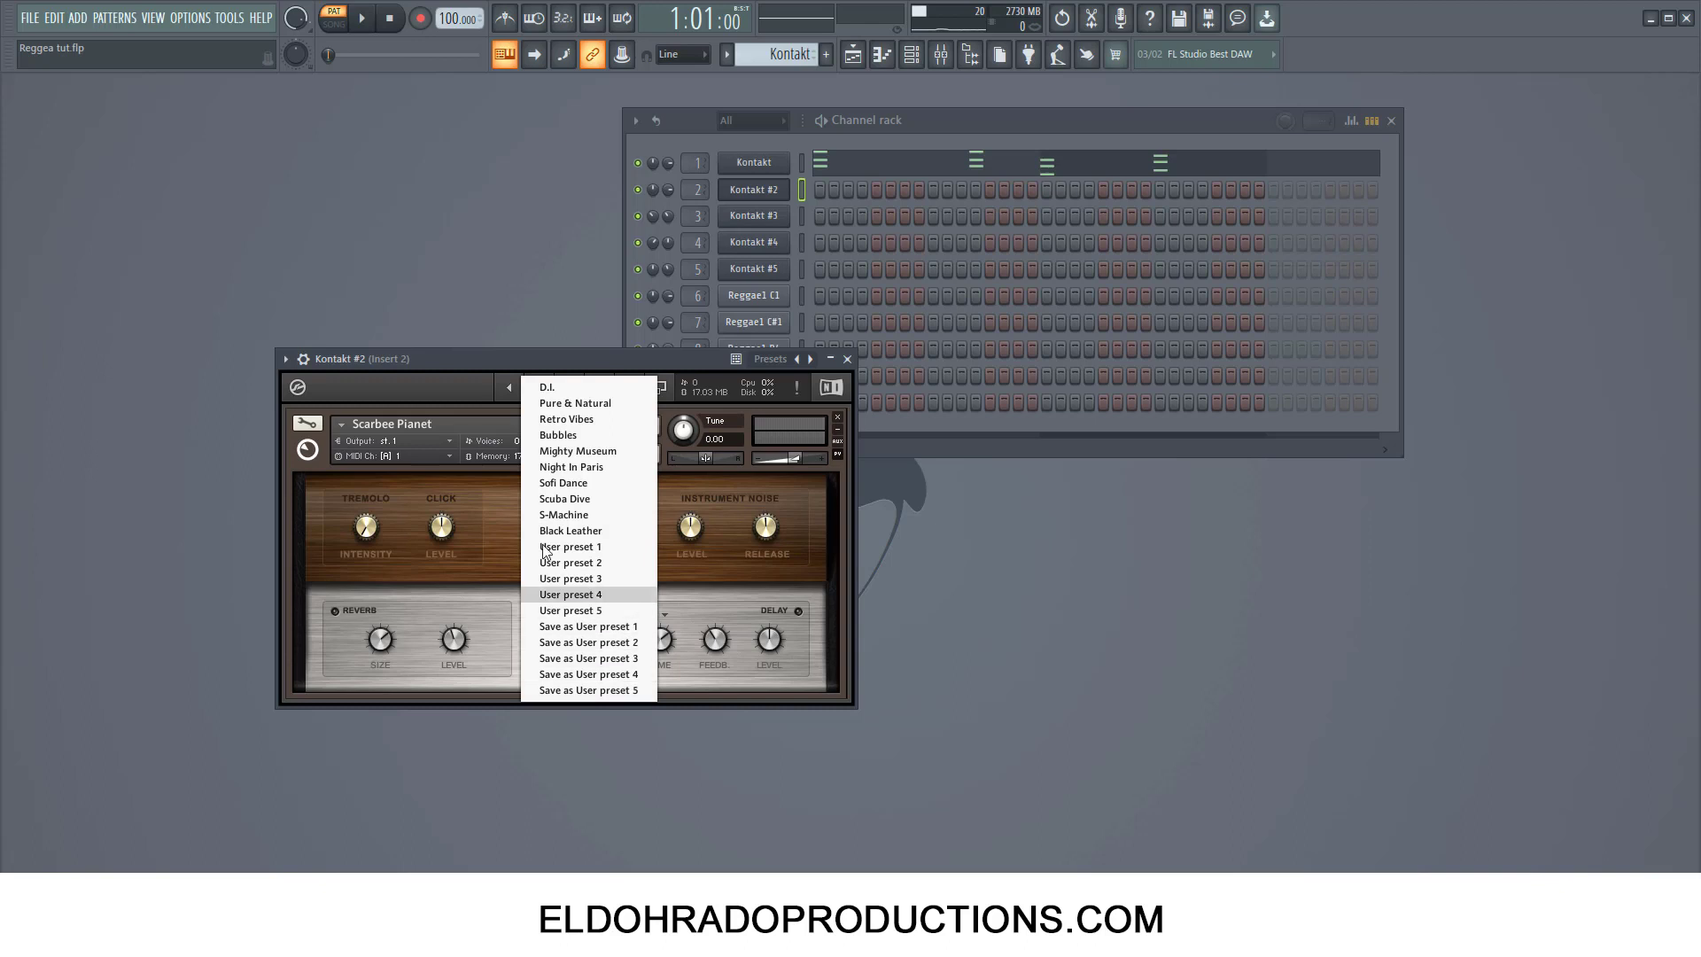
{"action": "left_click", "coordinate": [492, 609]}
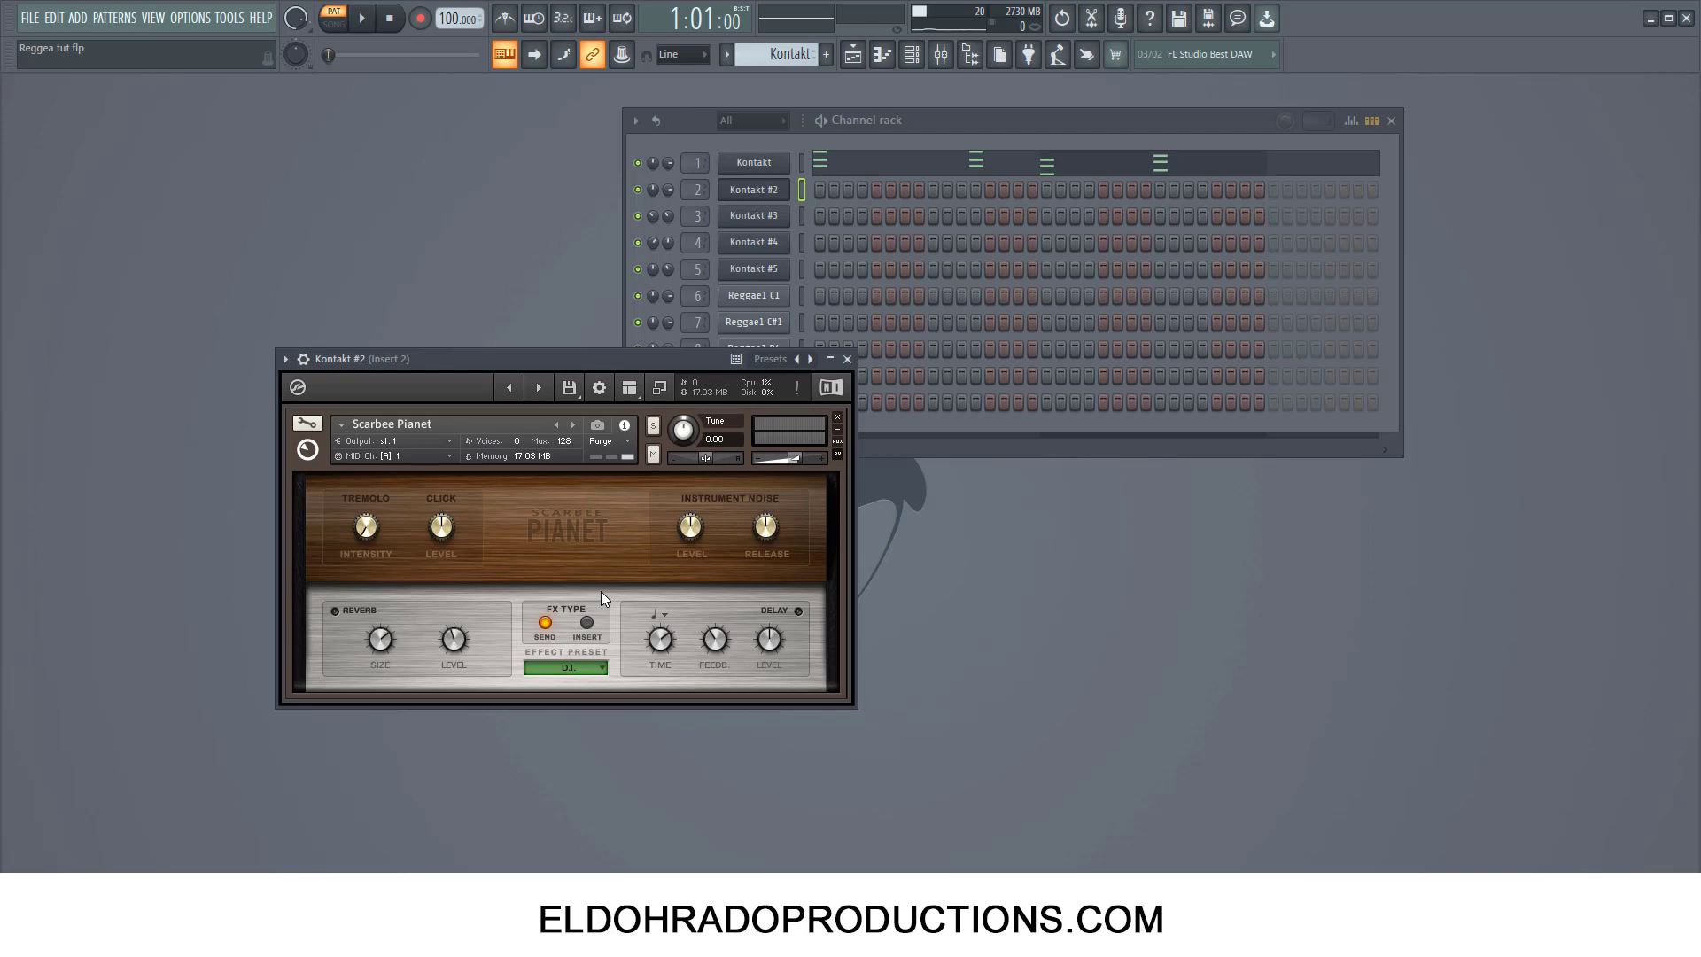
Step: Switch to the Kontakt #2 pattern and play it, stopping after listening
{"action": "left_click", "coordinate": [748, 54]}
{"action": "left_click", "coordinate": [746, 92]}
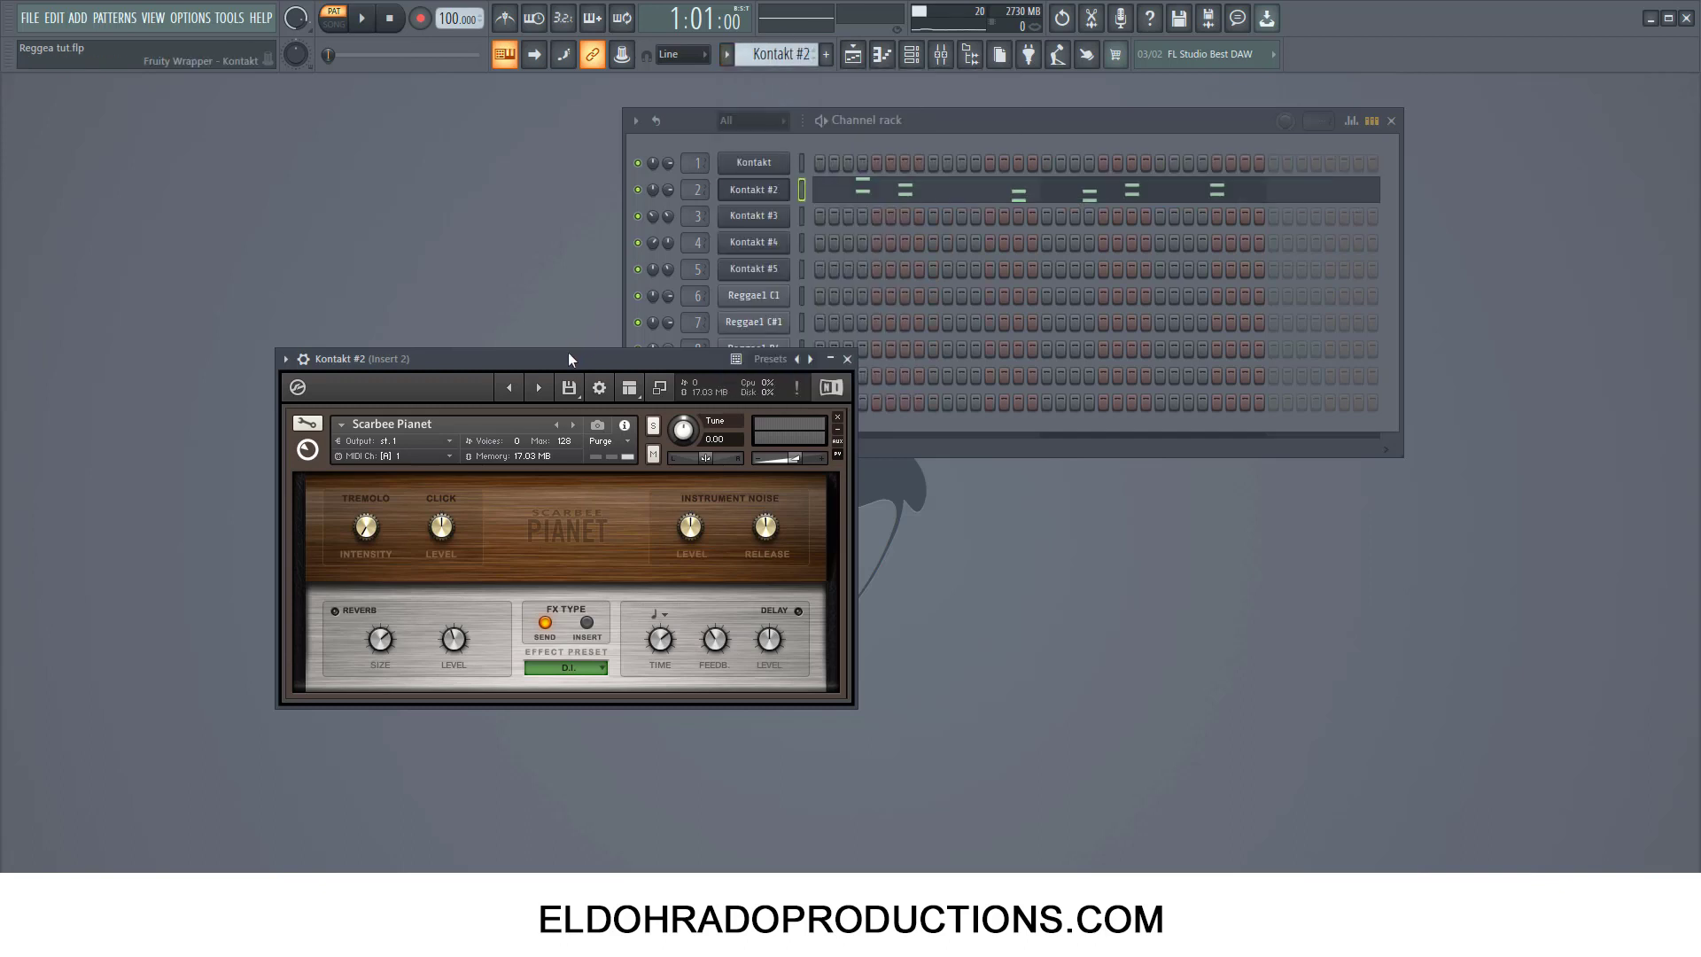
{"action": "left_click_drag", "start_coordinate": [570, 359], "coordinate": [555, 406]}
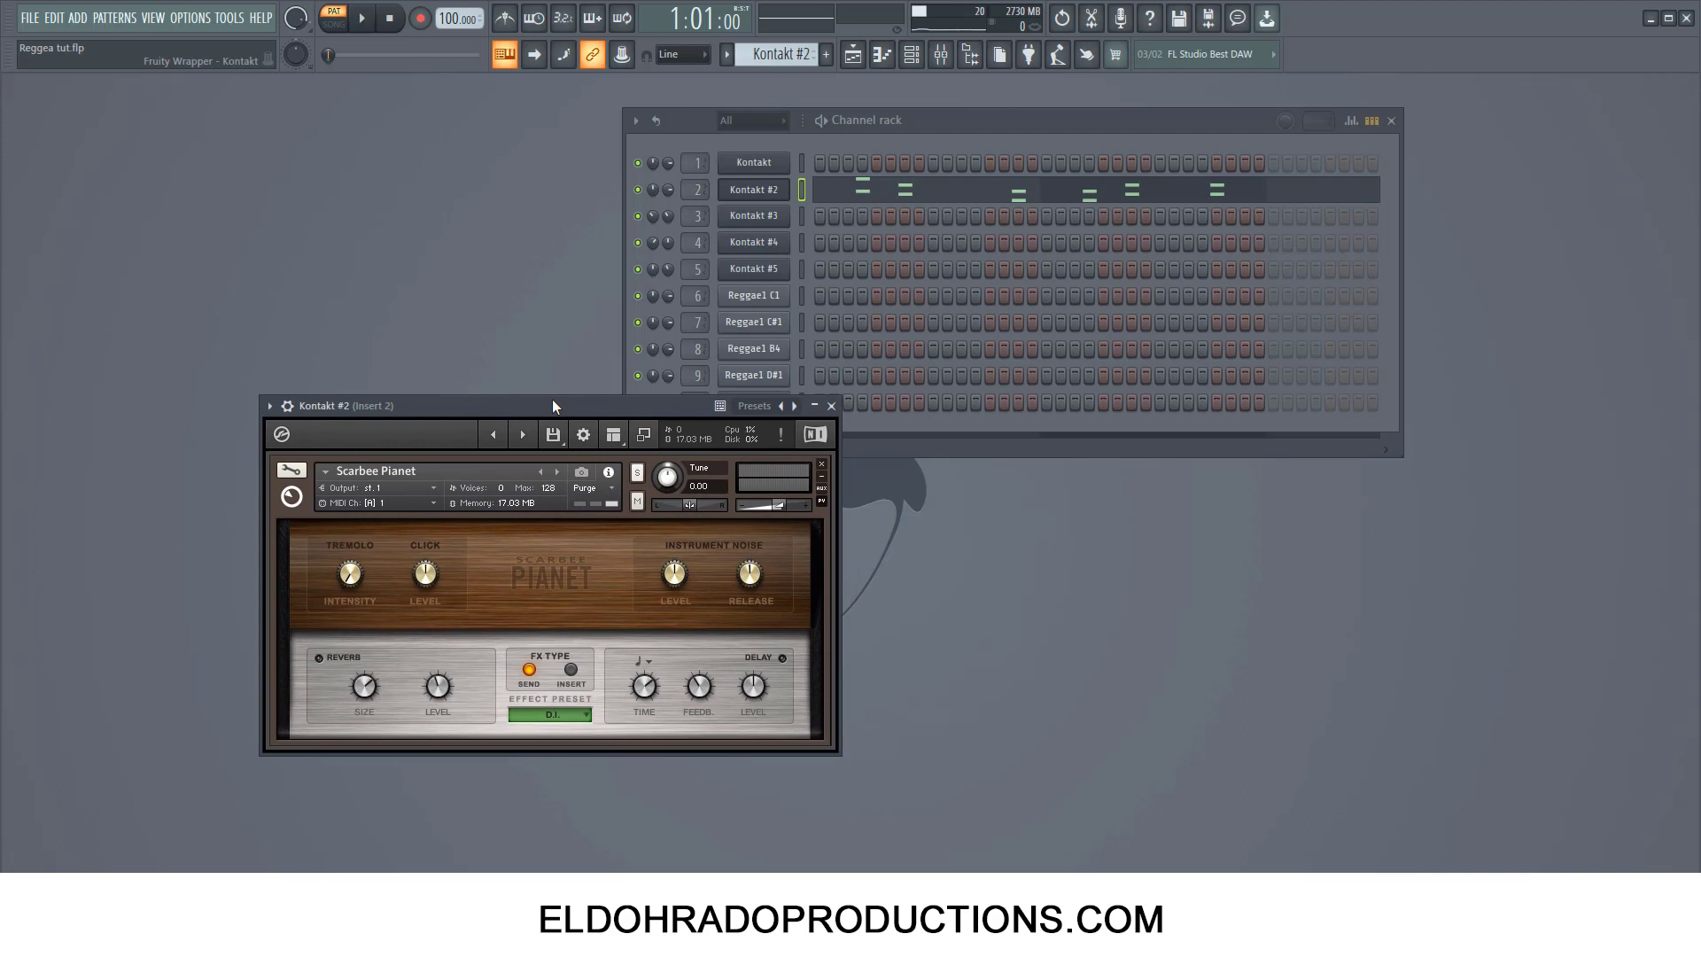
{"action": "key", "text": "space"}
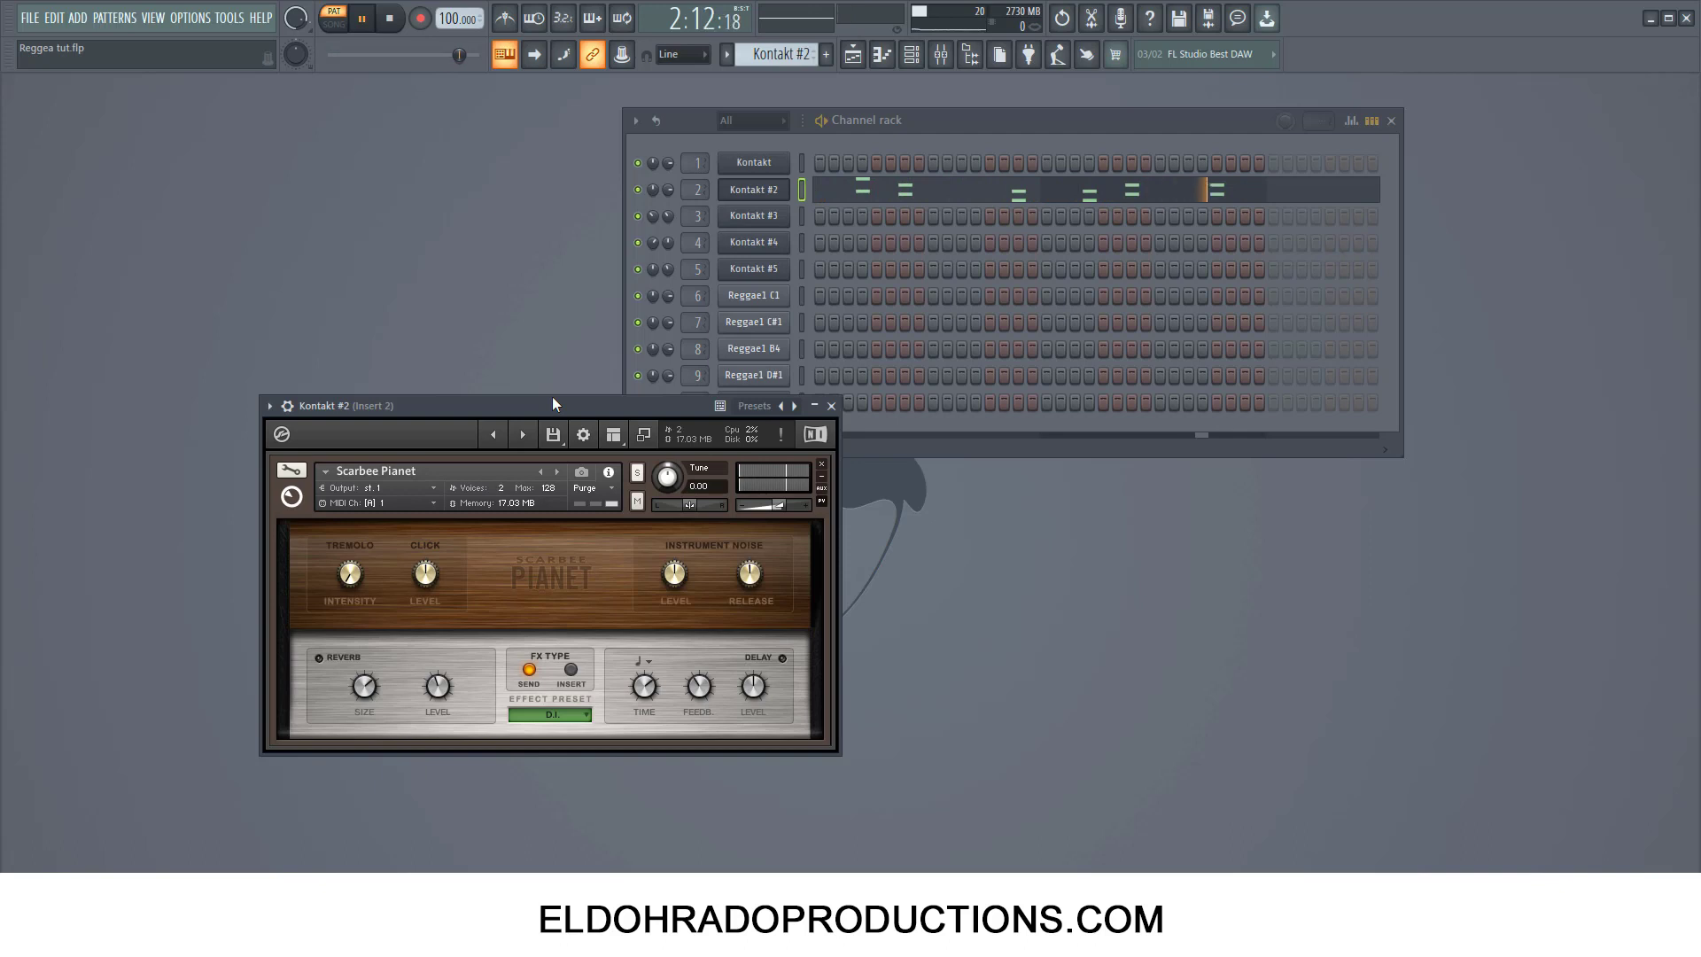
{"action": "key", "text": "space"}
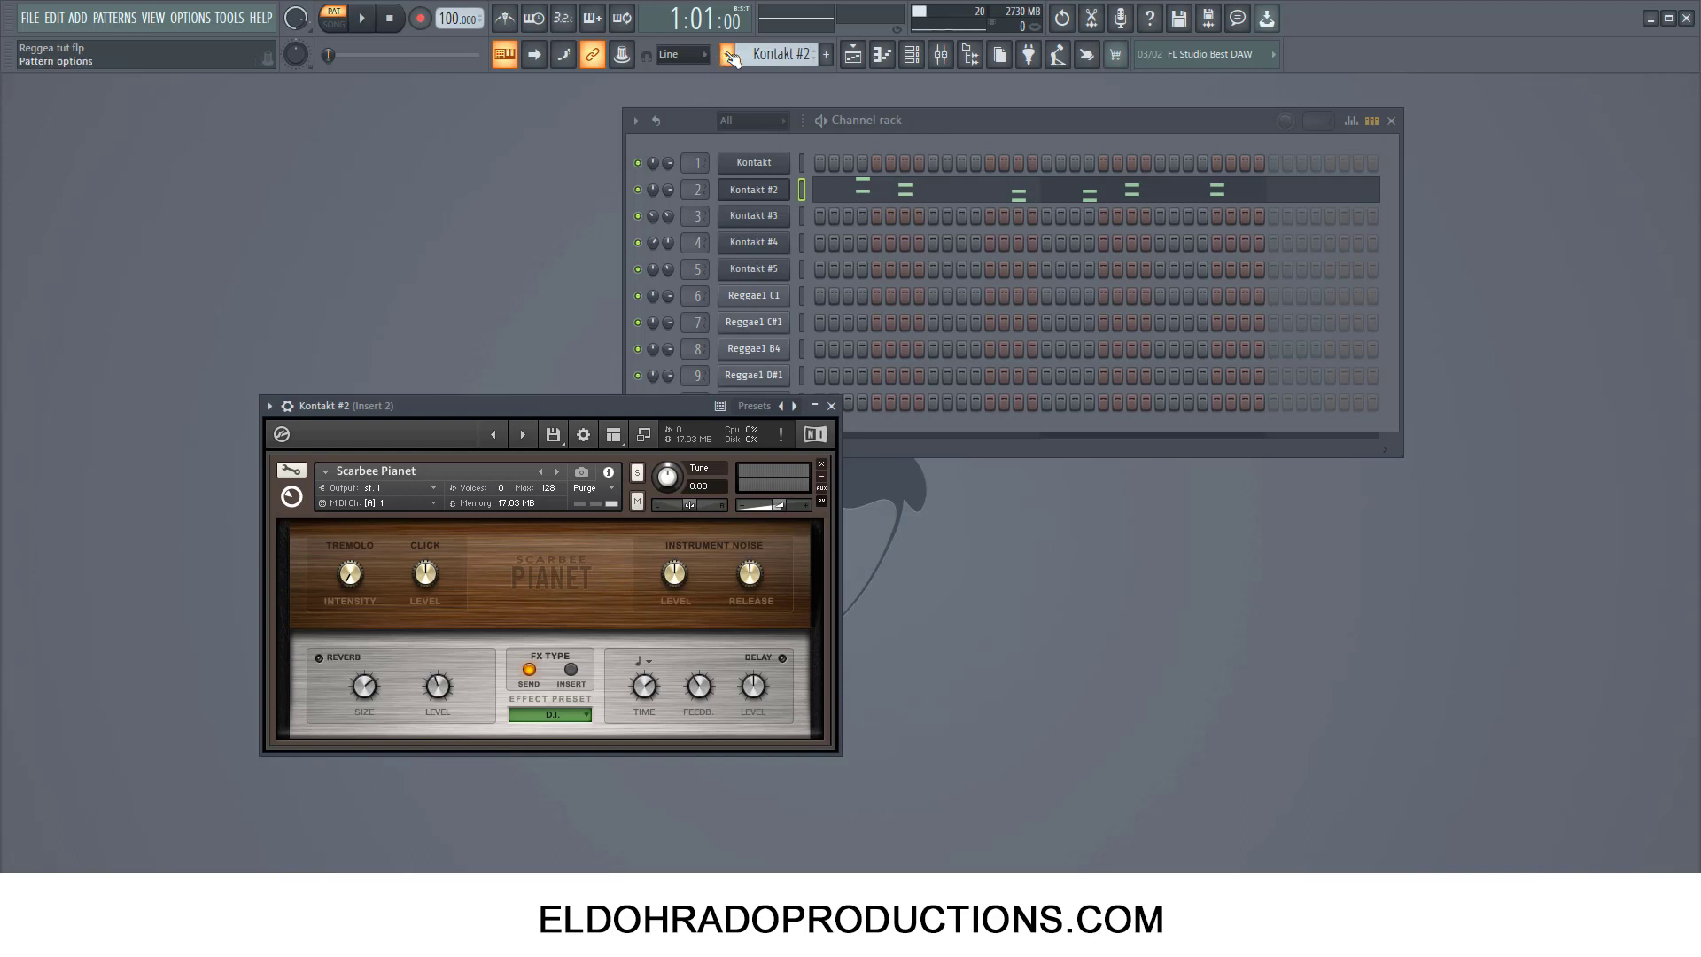
Step: Switch to the Kontakt #3 pattern and open the Kontakt #3 instrument in full view with the library browser
{"action": "left_click", "coordinate": [763, 54]}
{"action": "left_click", "coordinate": [758, 109]}
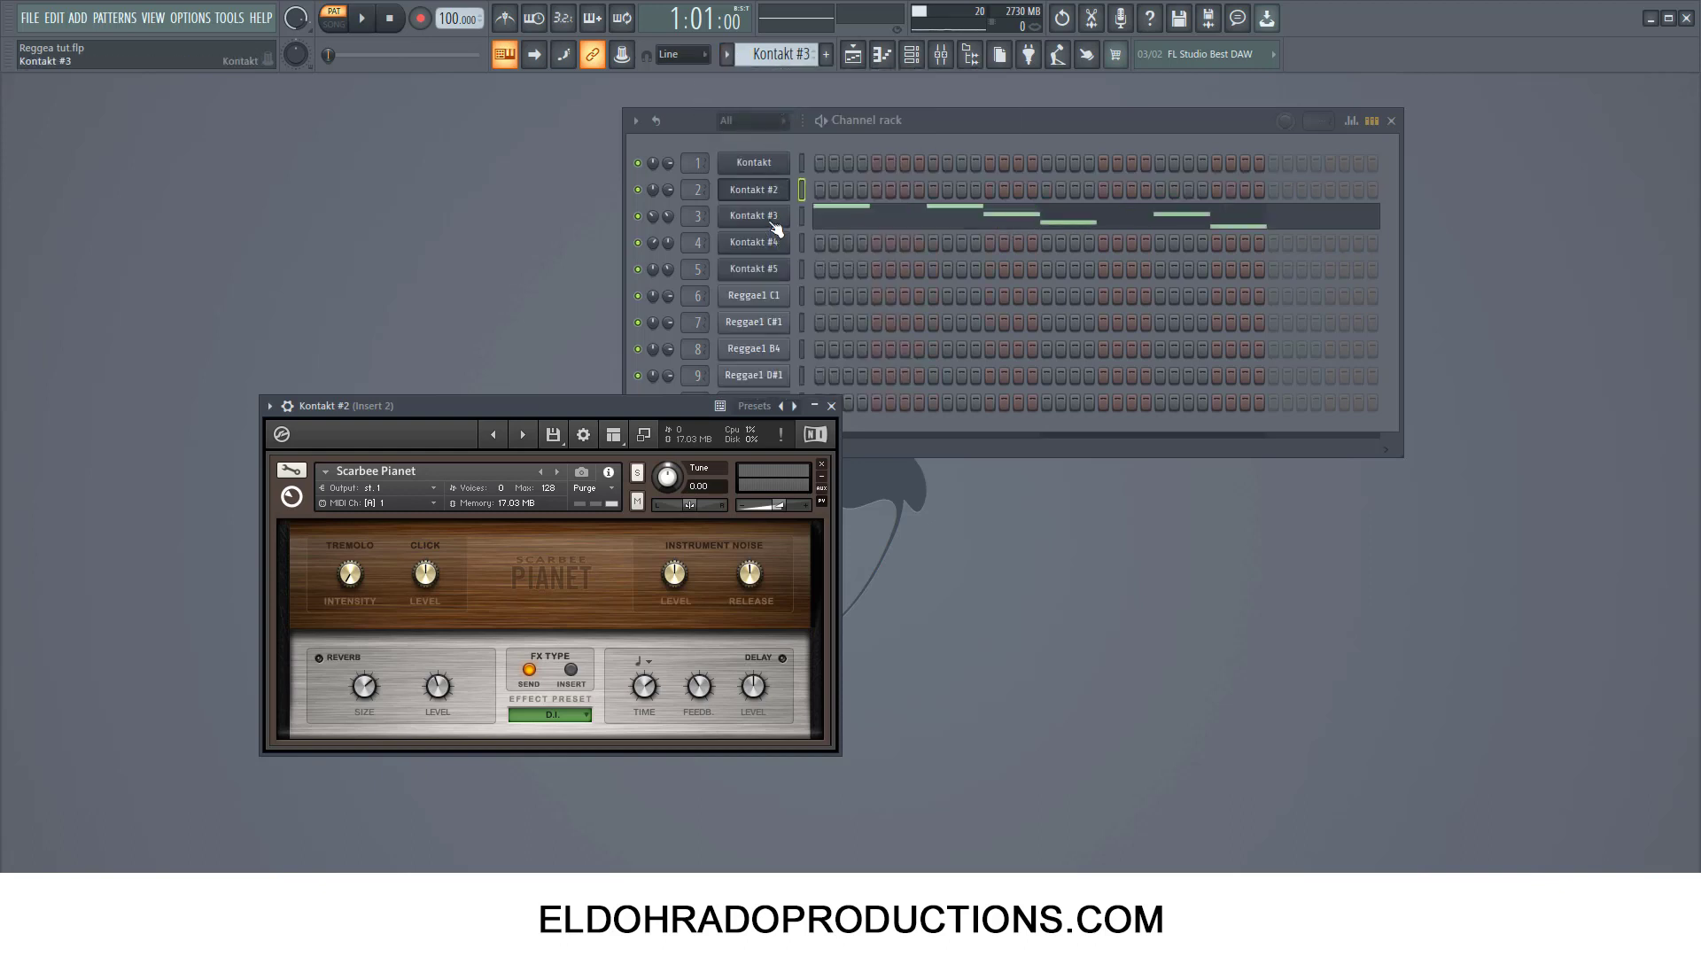
{"action": "left_click", "coordinate": [775, 221]}
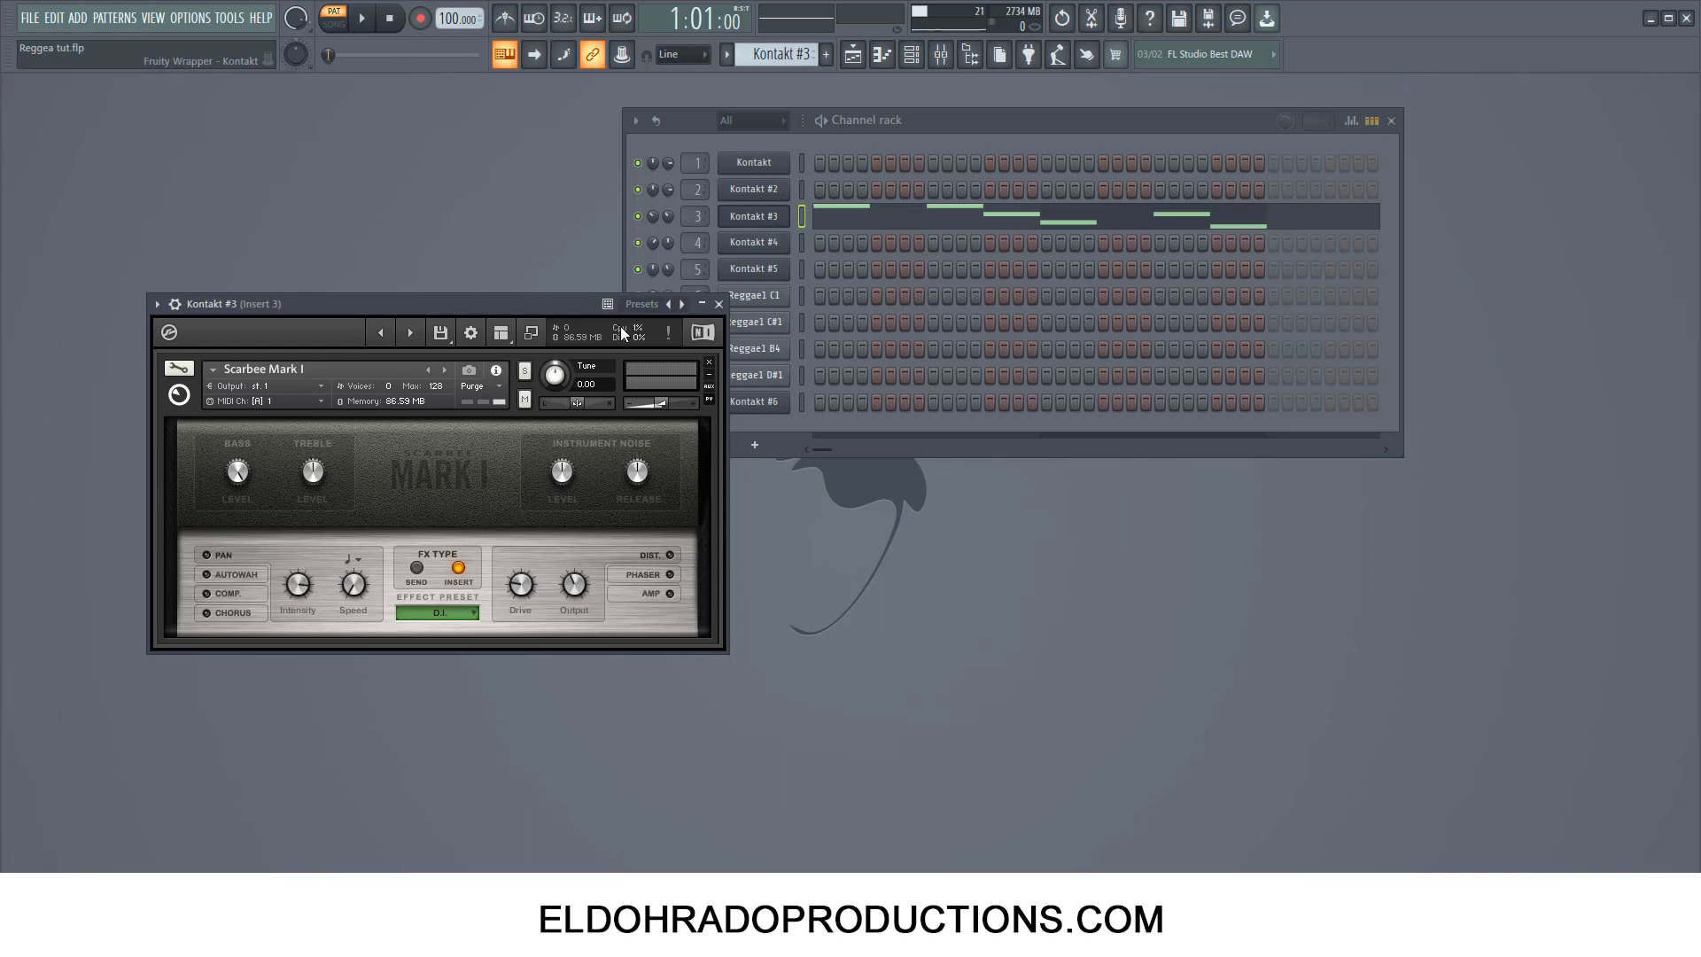
{"action": "left_click", "coordinate": [531, 332]}
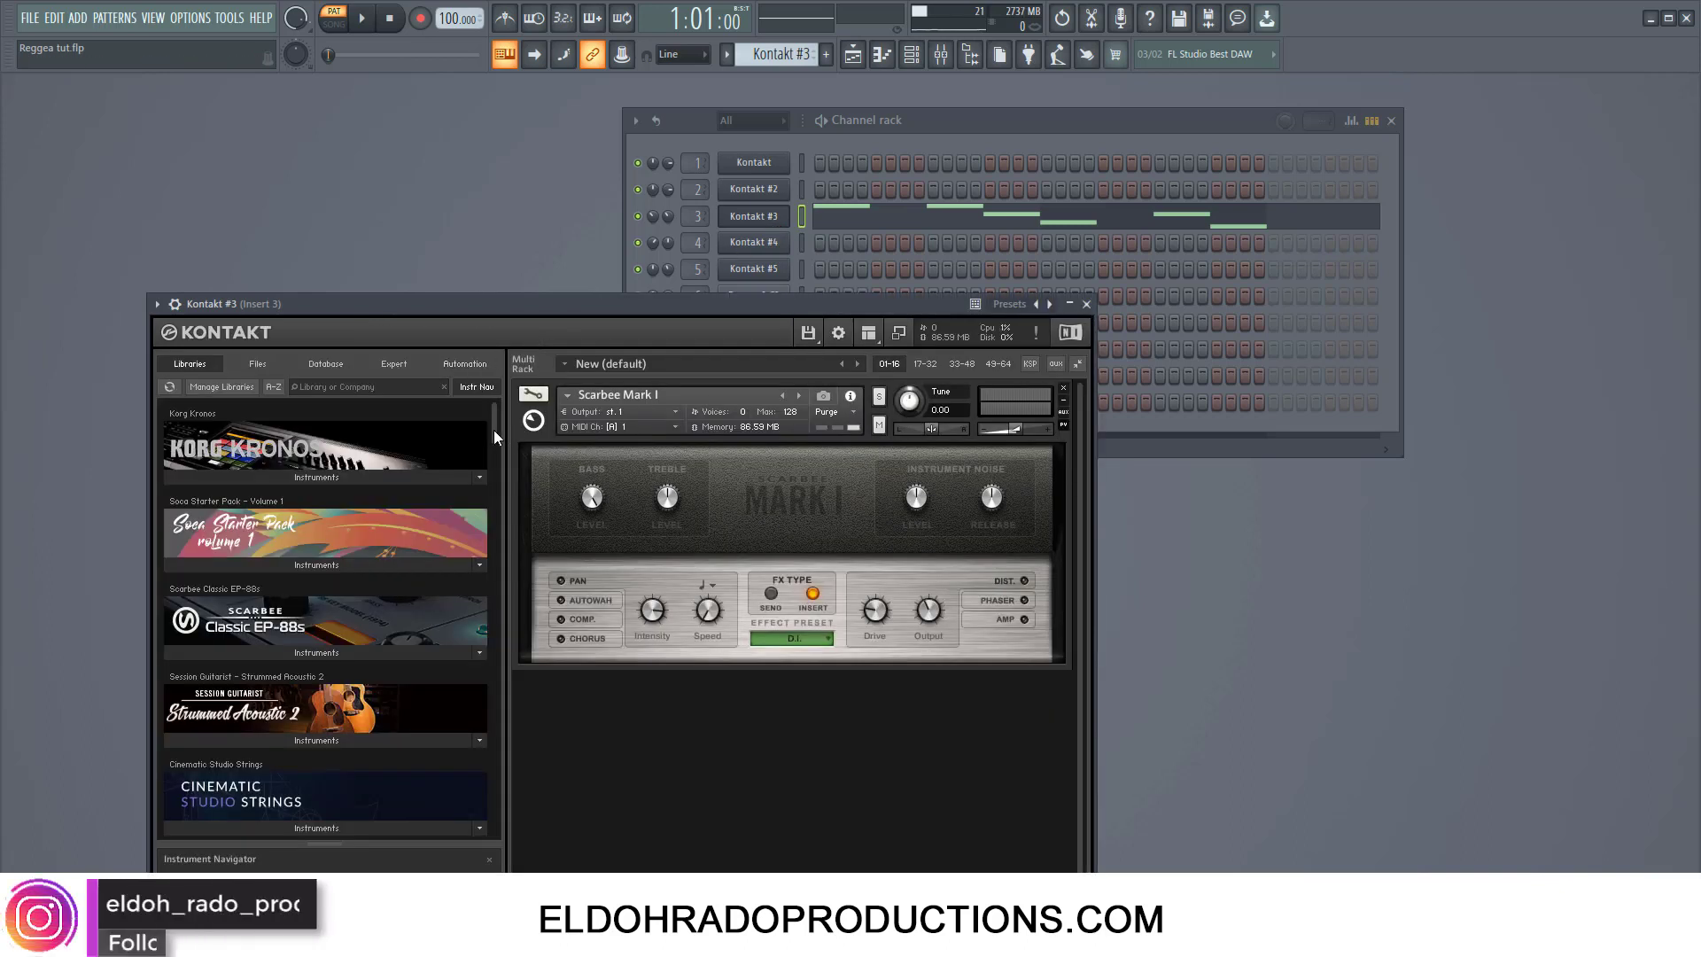
Step: Browse the instruments in the Scarbee Vintage Keys and Clavinet/Pianet libraries, and look through the effect presets of Scarbee Mark I
{"action": "left_click_drag", "start_coordinate": [493, 429], "coordinate": [477, 536]}
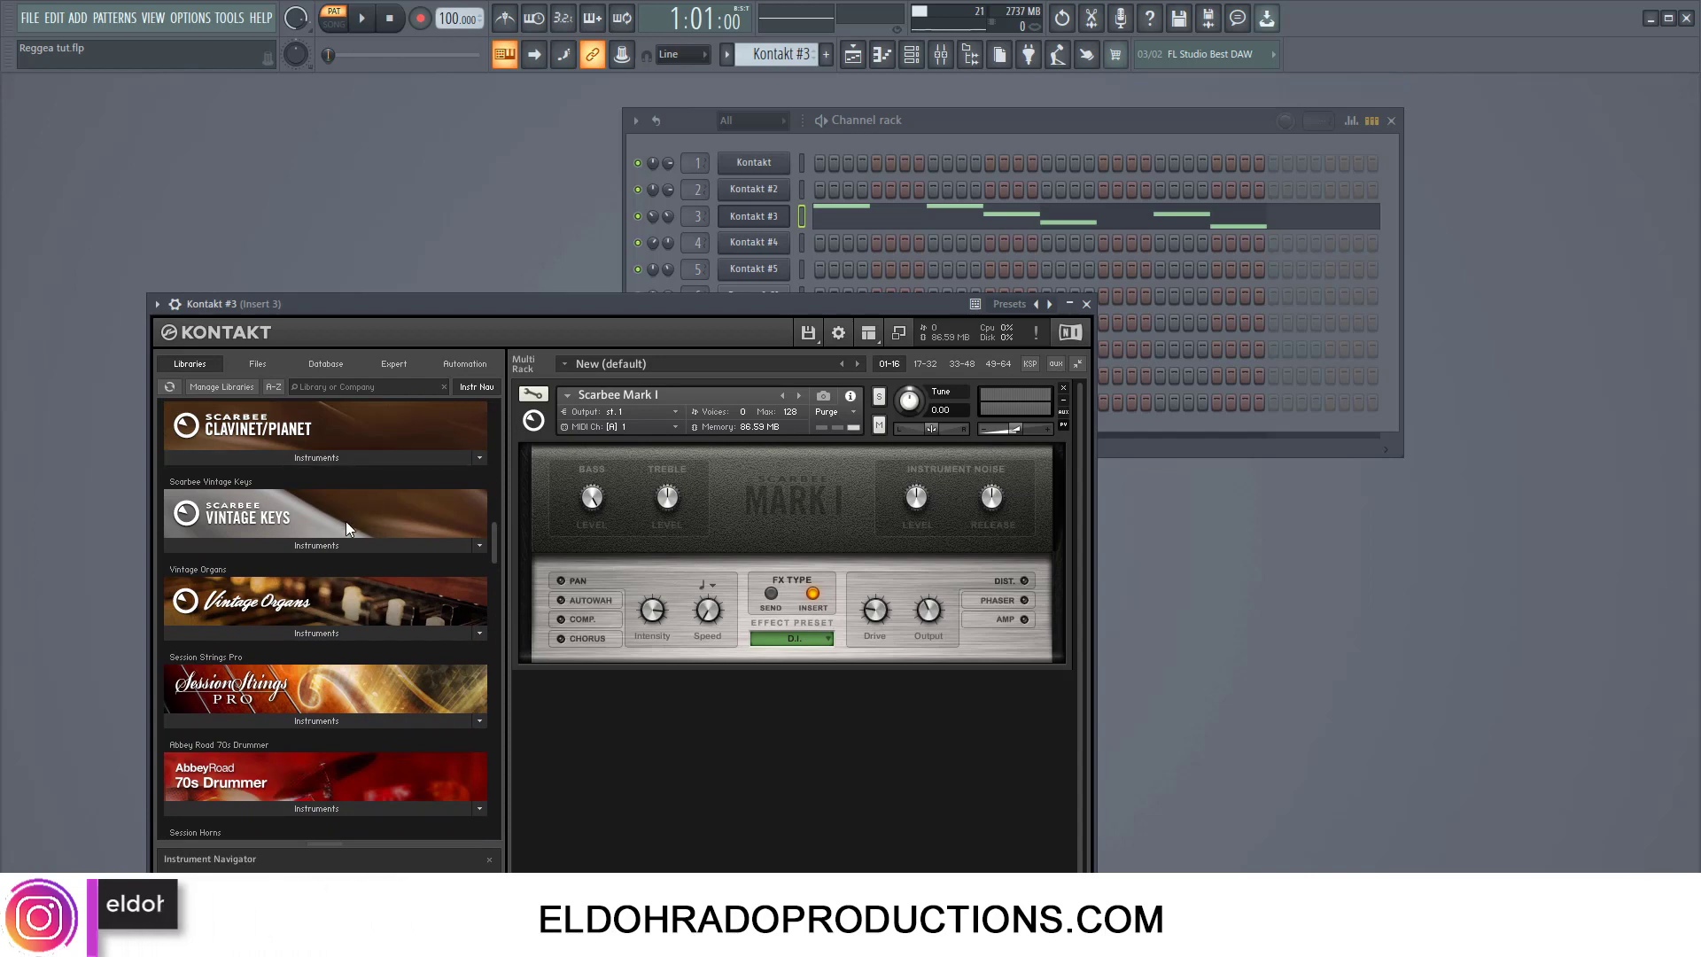
{"action": "left_click", "coordinate": [322, 546]}
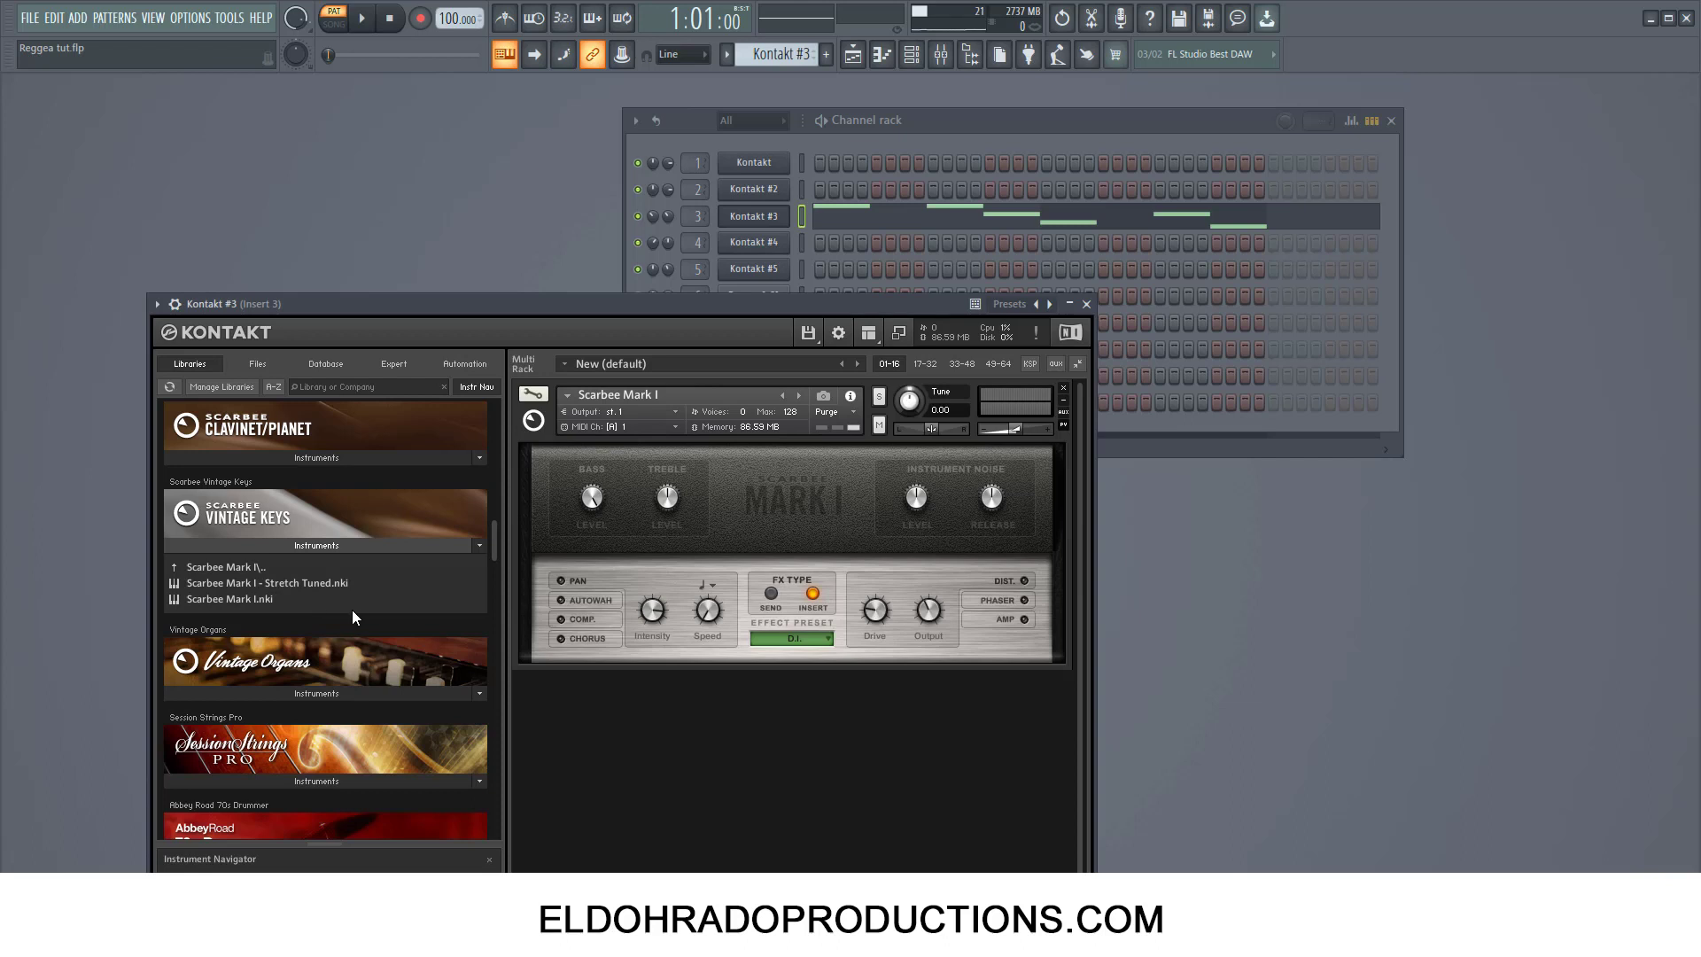
{"action": "double_click", "coordinate": [257, 569]}
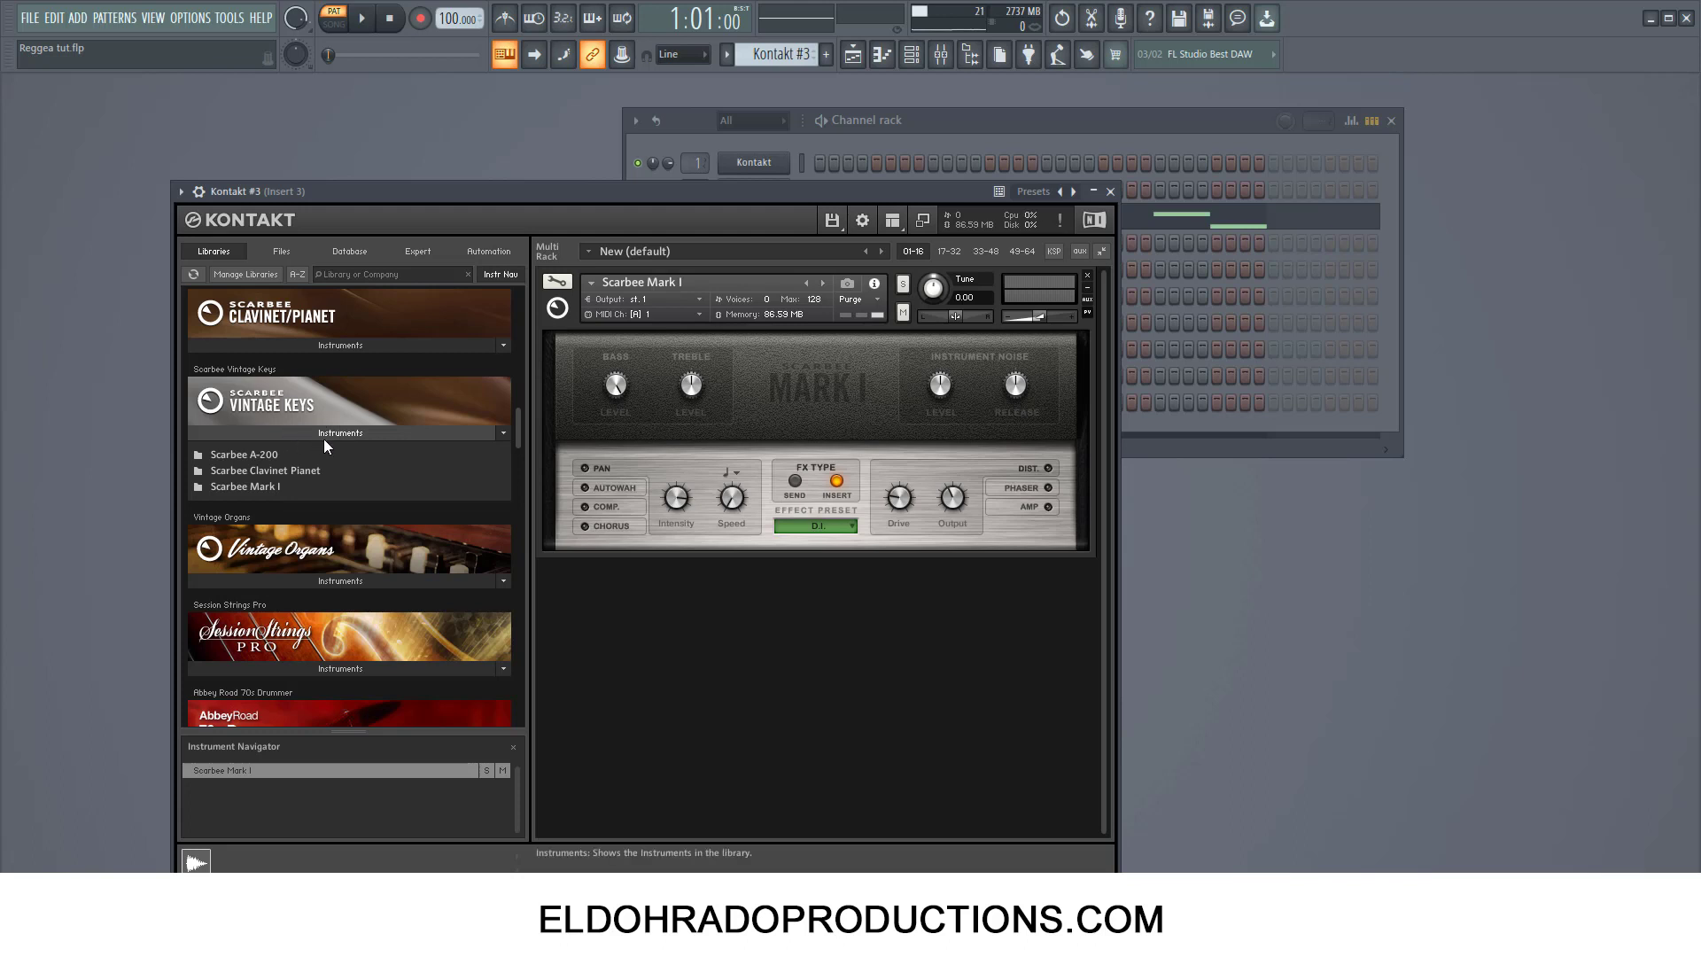
{"action": "left_click", "coordinate": [339, 345]}
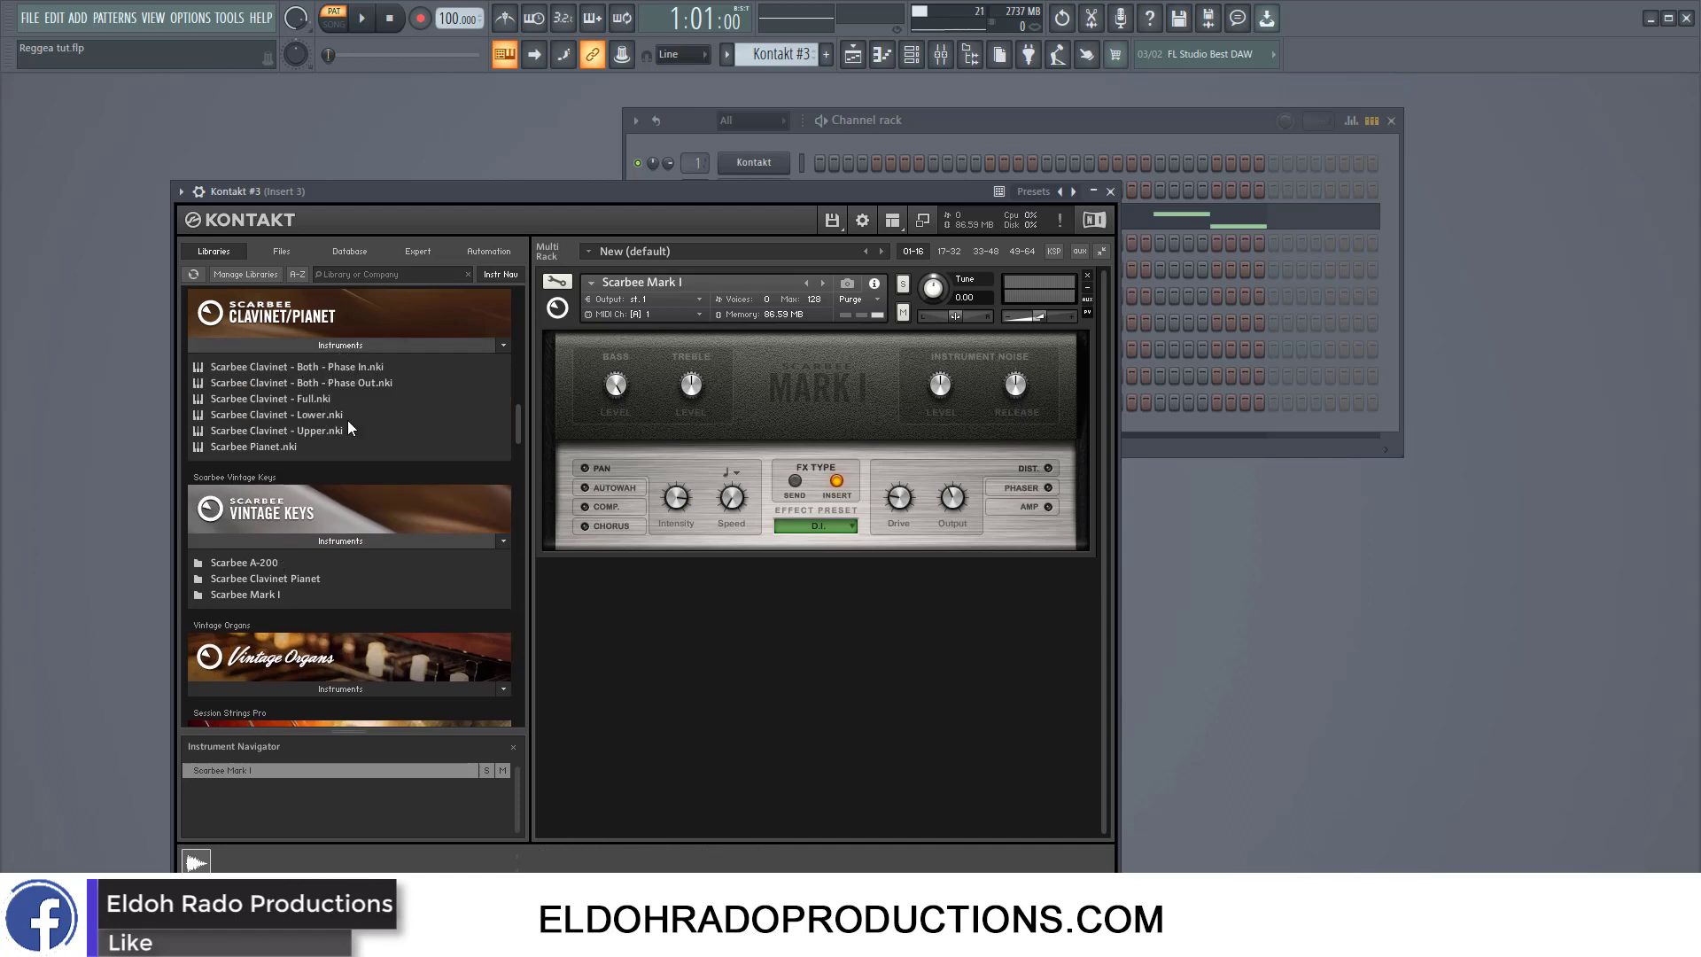
{"action": "double_click", "coordinate": [315, 578]}
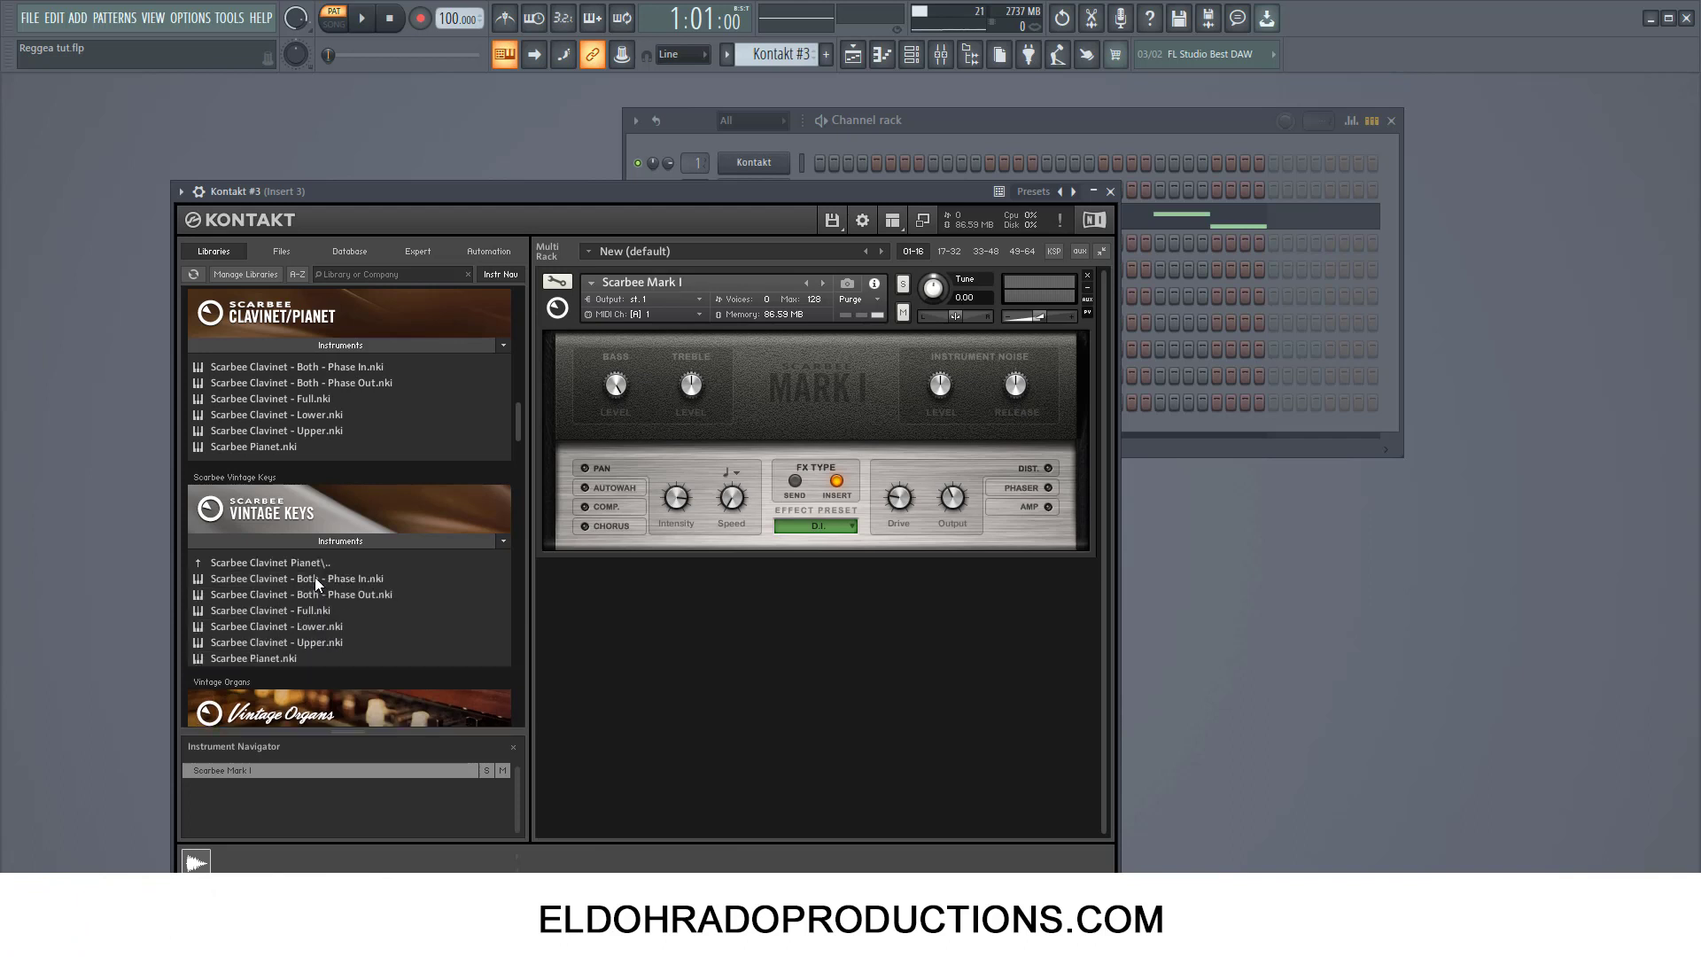
{"action": "left_click", "coordinate": [311, 585]}
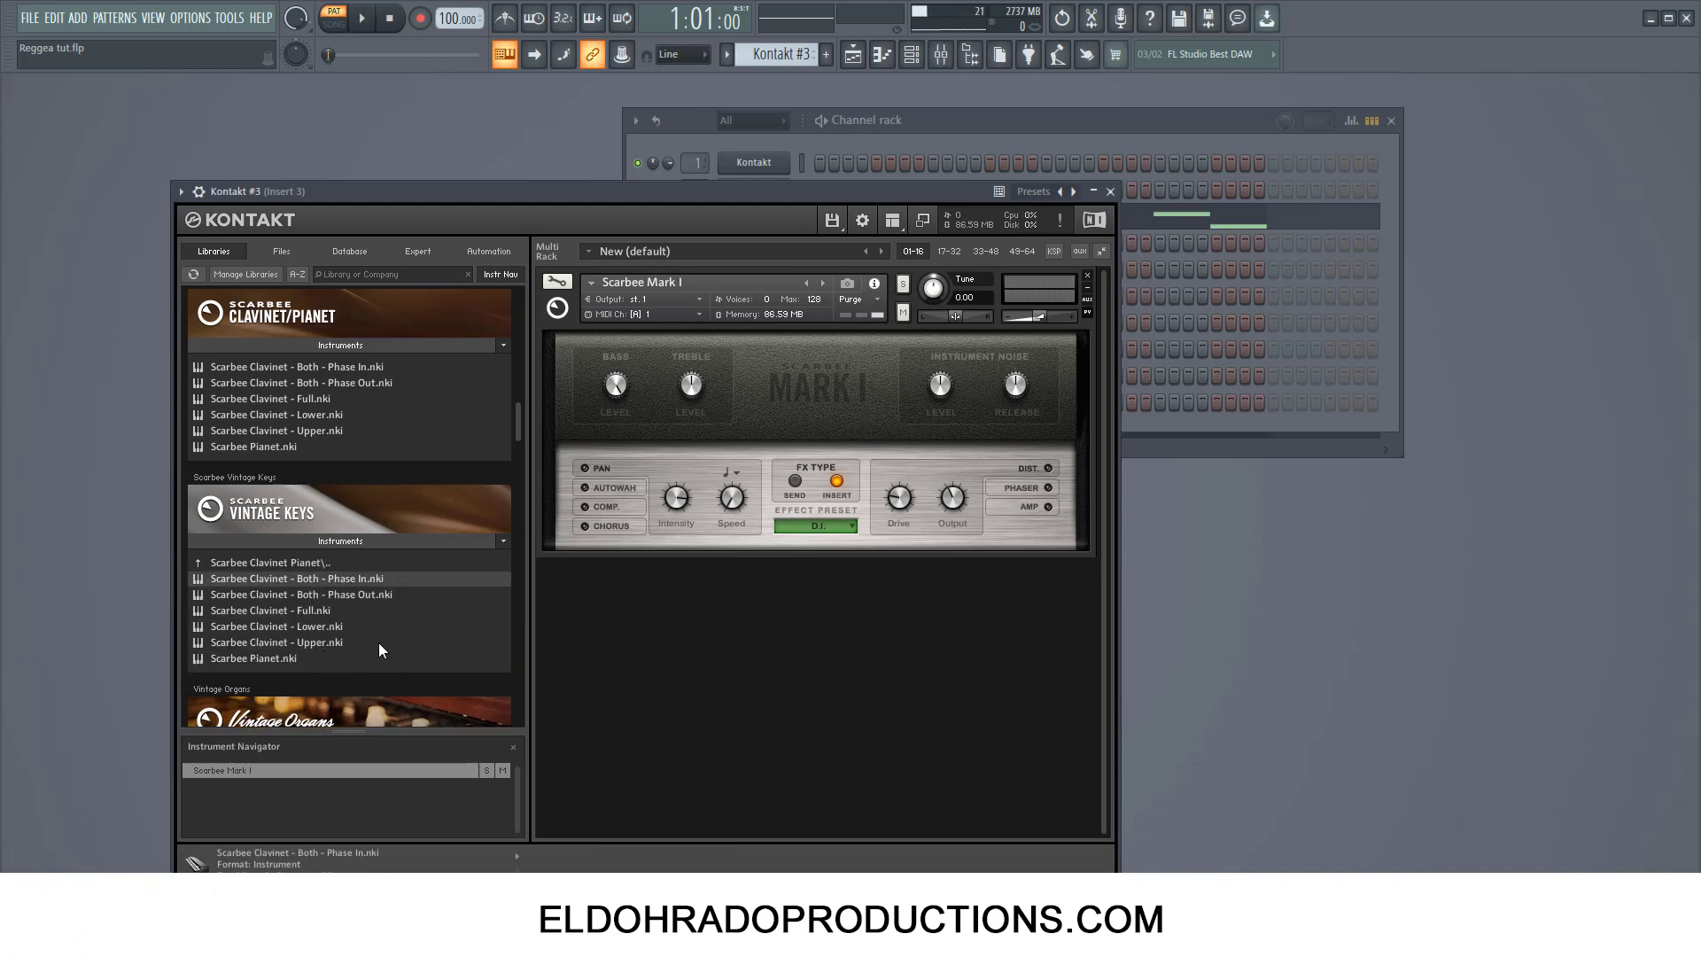
{"action": "left_click", "coordinate": [289, 562]}
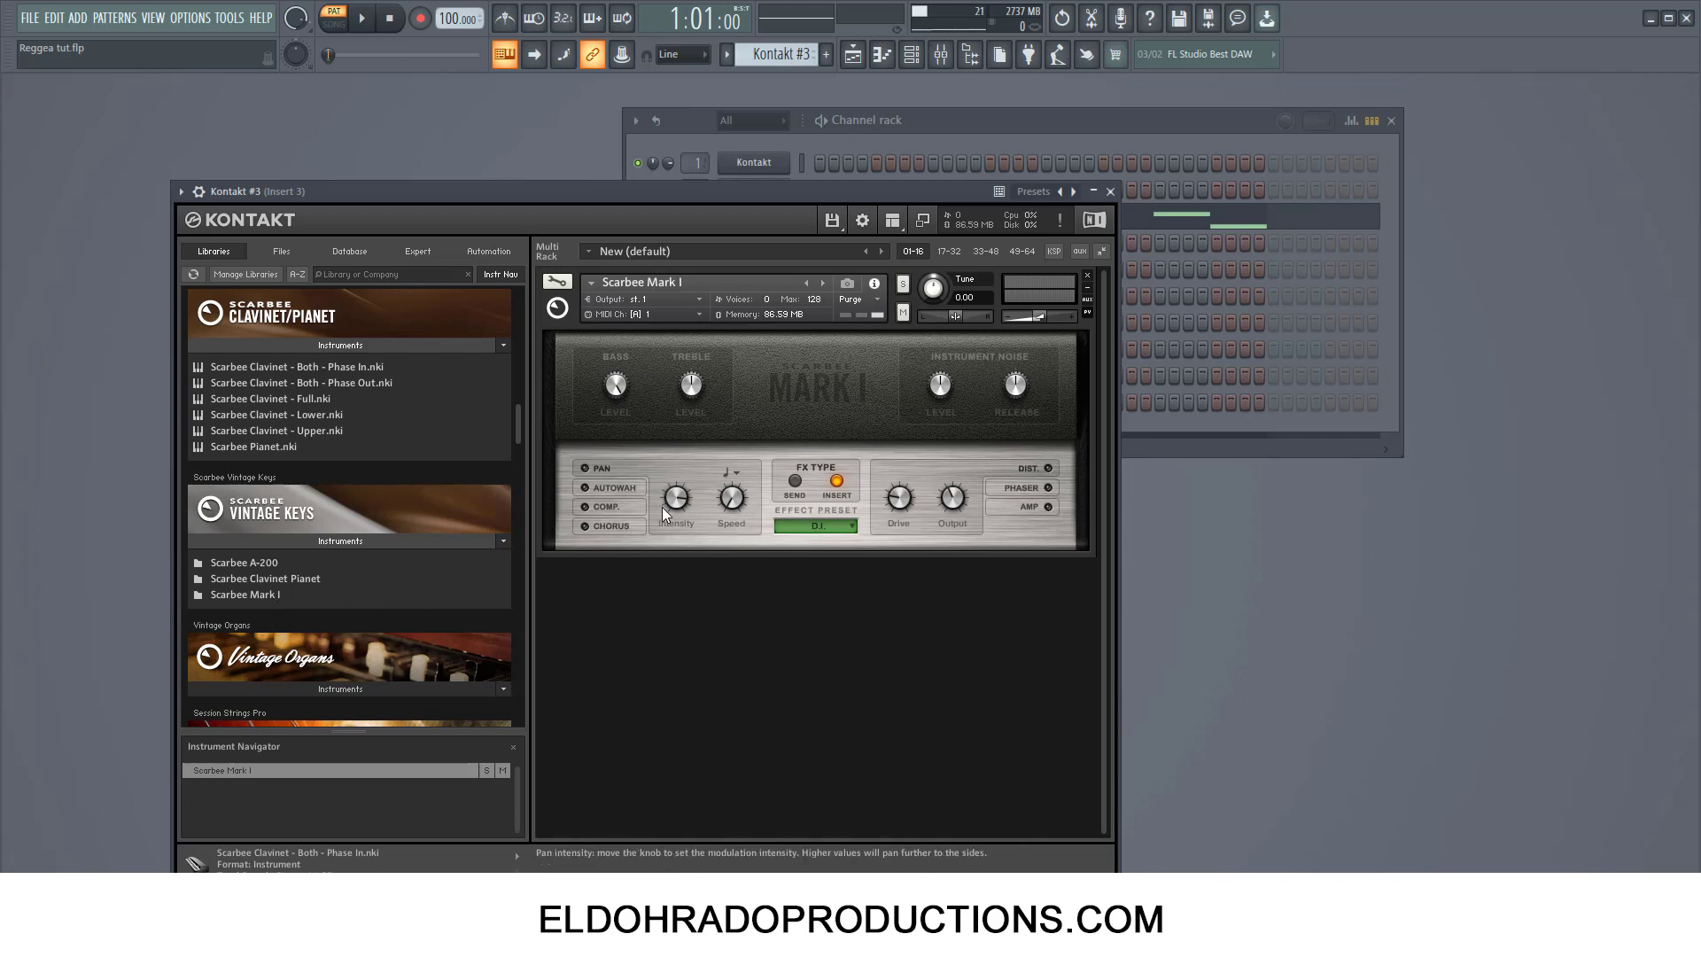
{"action": "left_click", "coordinate": [828, 527]}
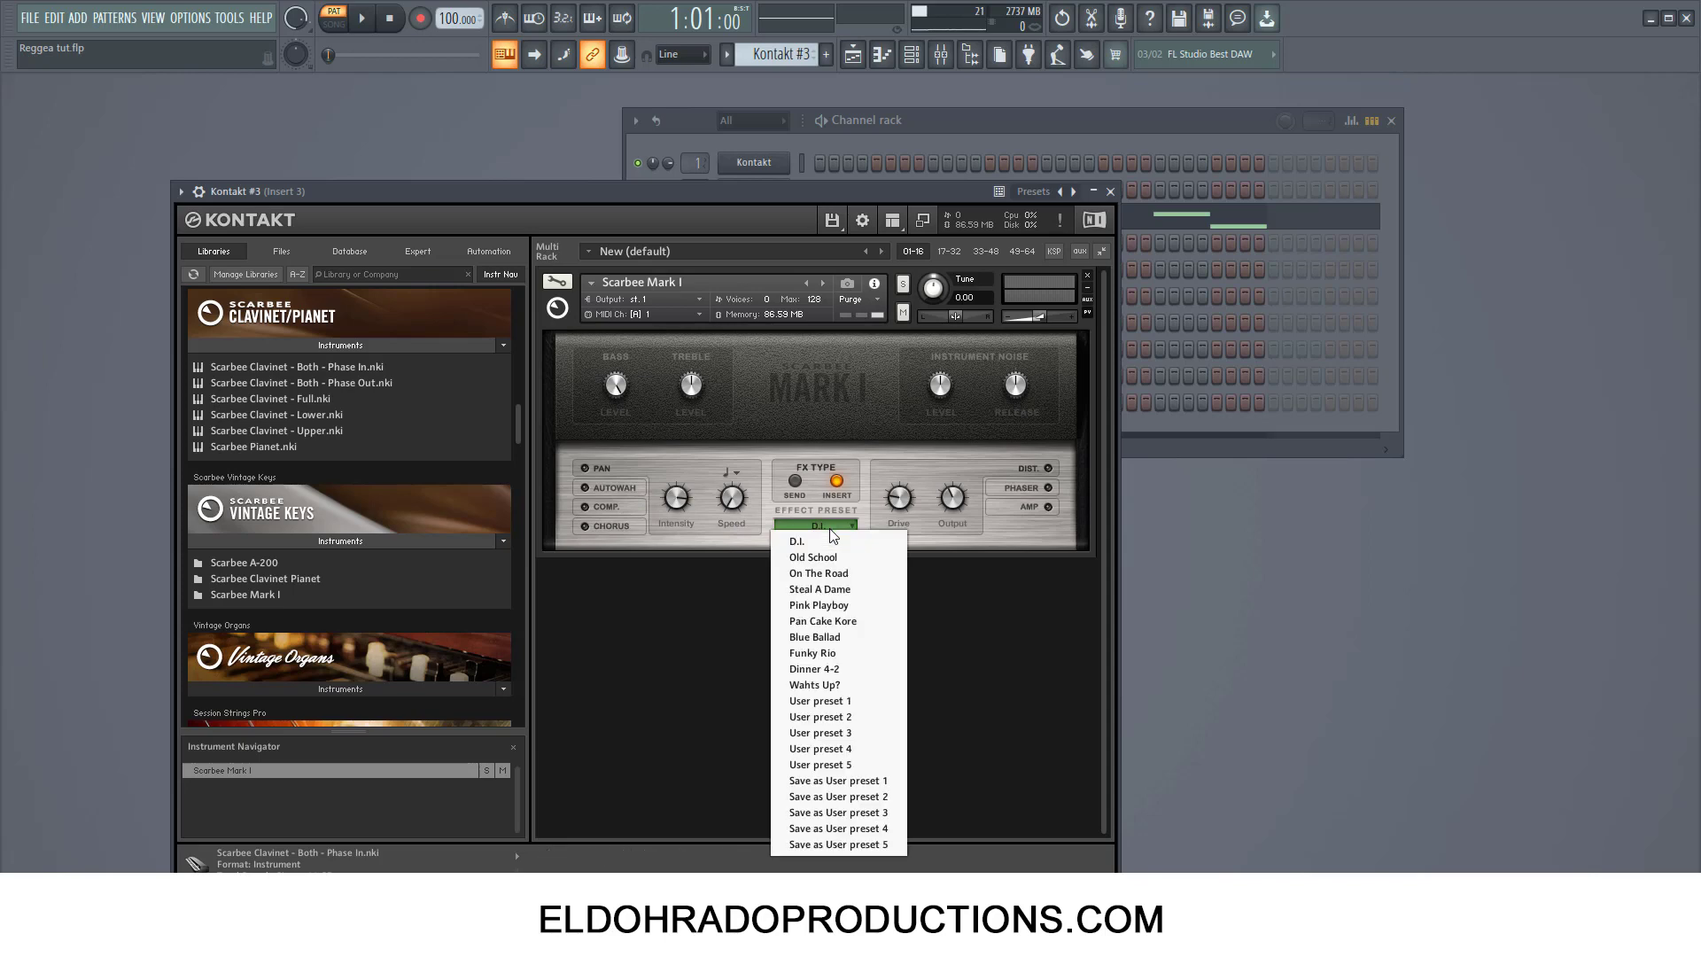
{"action": "left_click", "coordinate": [751, 560]}
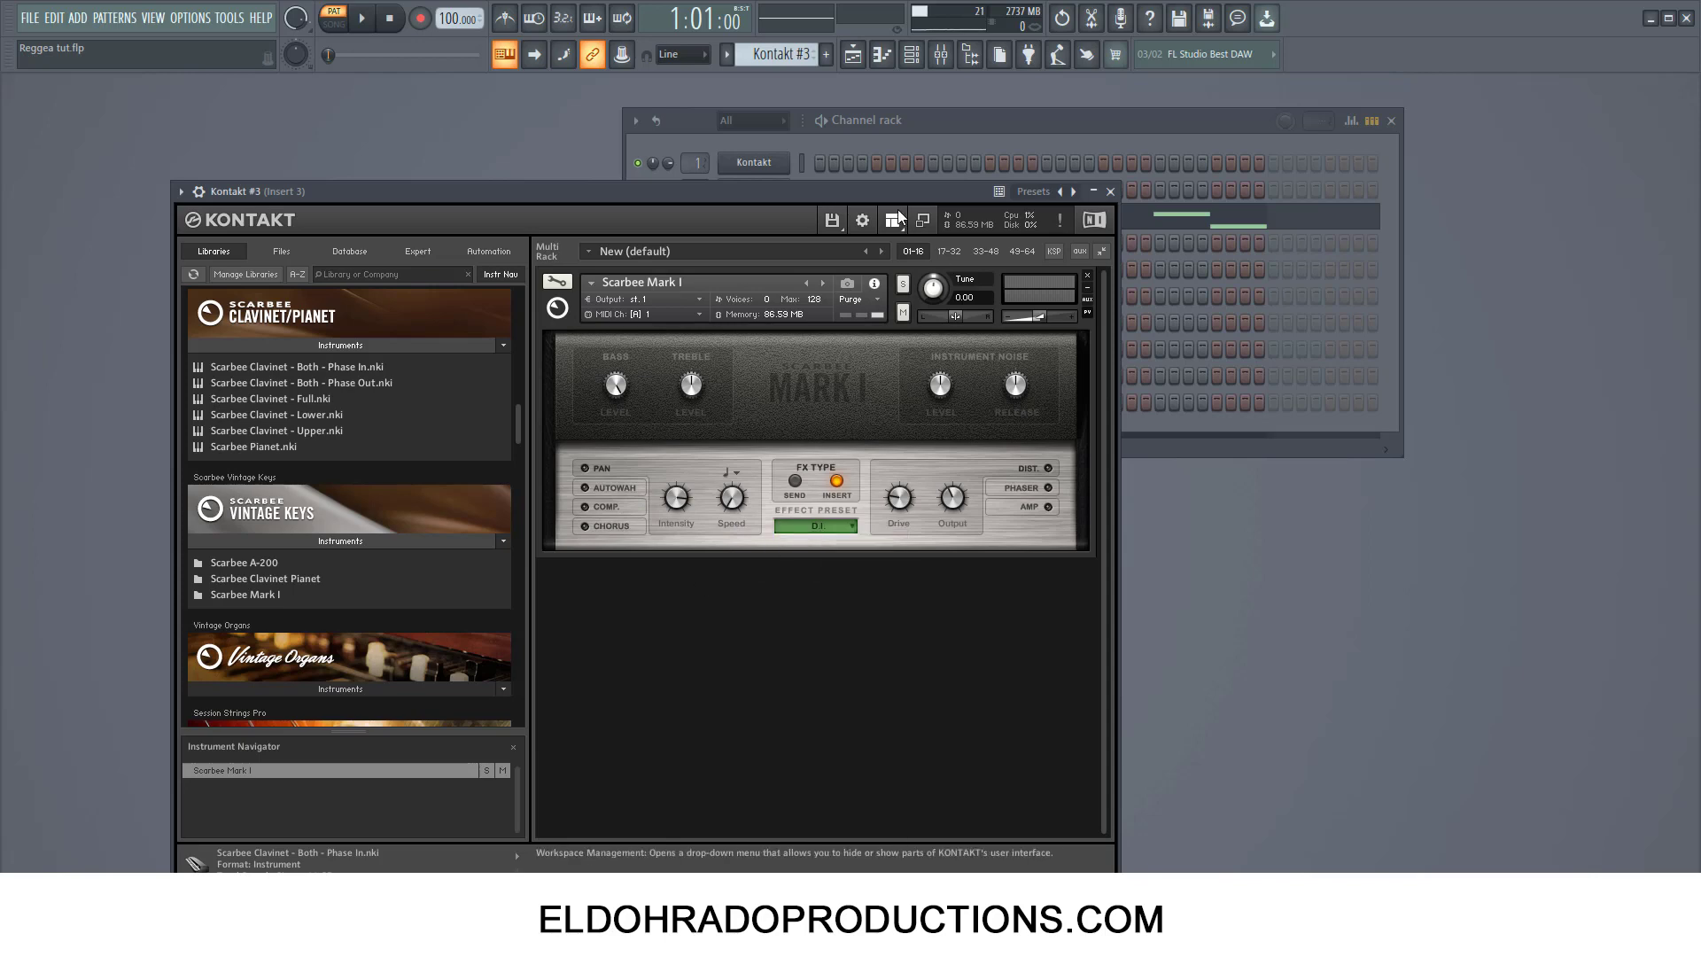
Step: Play and stop the Kontakt #3 pattern, and close the Kontakt #3 instrument window
{"action": "left_click_drag", "start_coordinate": [896, 210], "coordinate": [843, 416]}
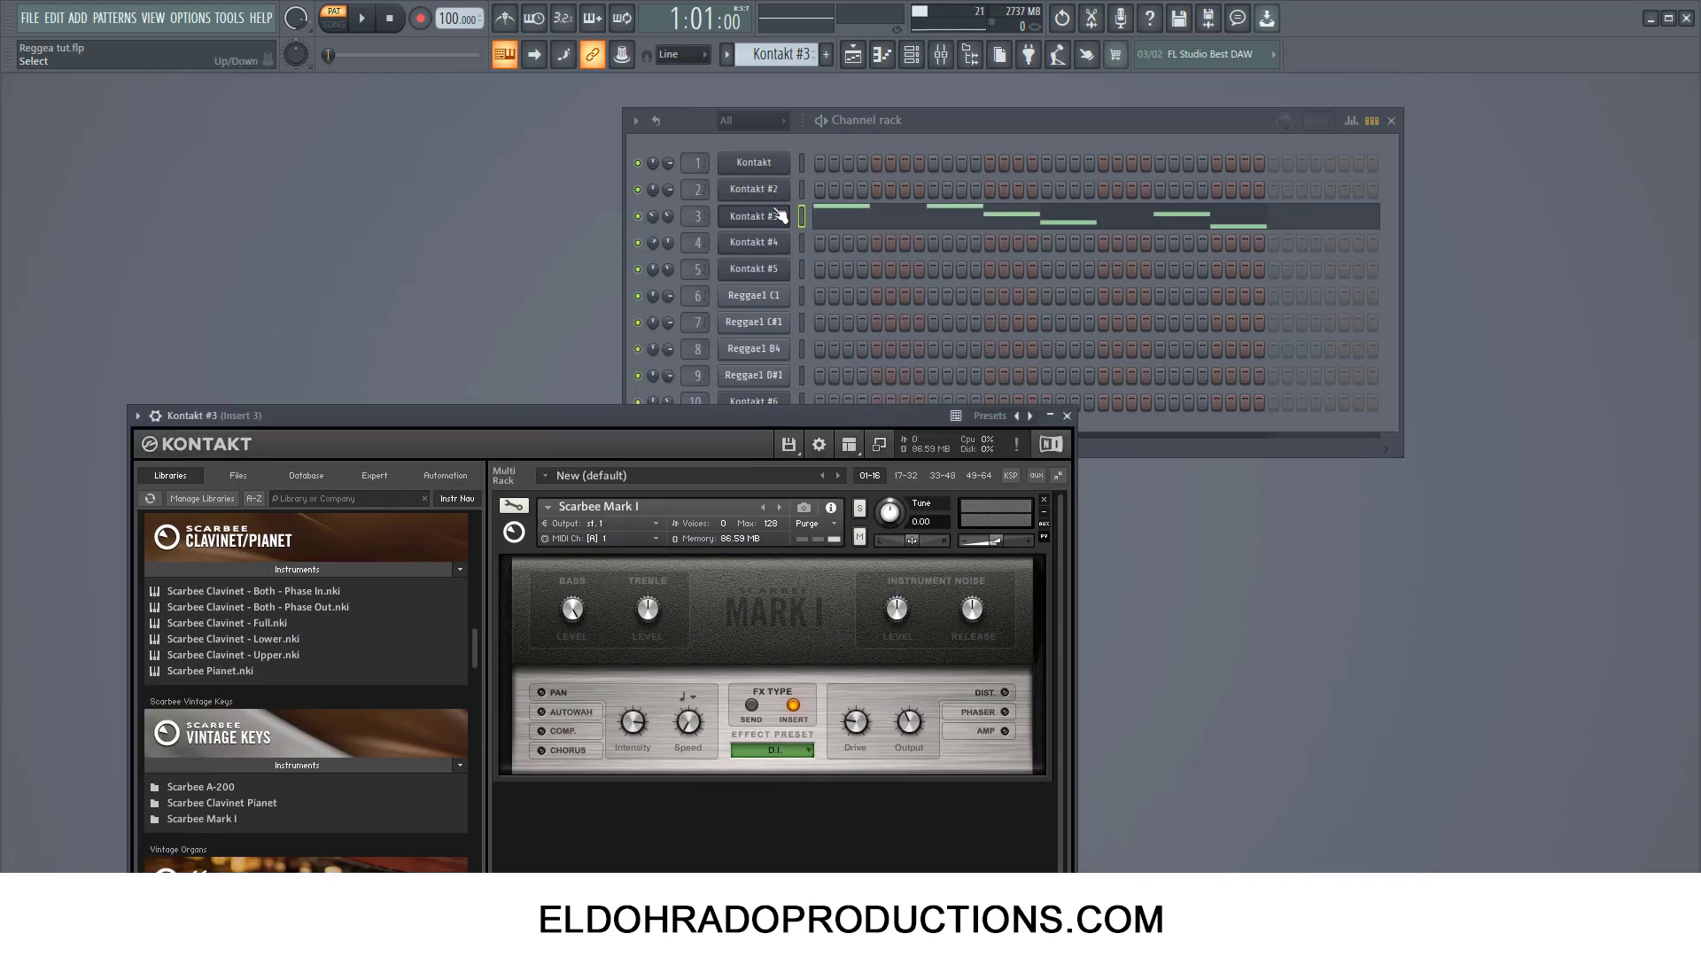
{"action": "left_click", "coordinate": [369, 26]}
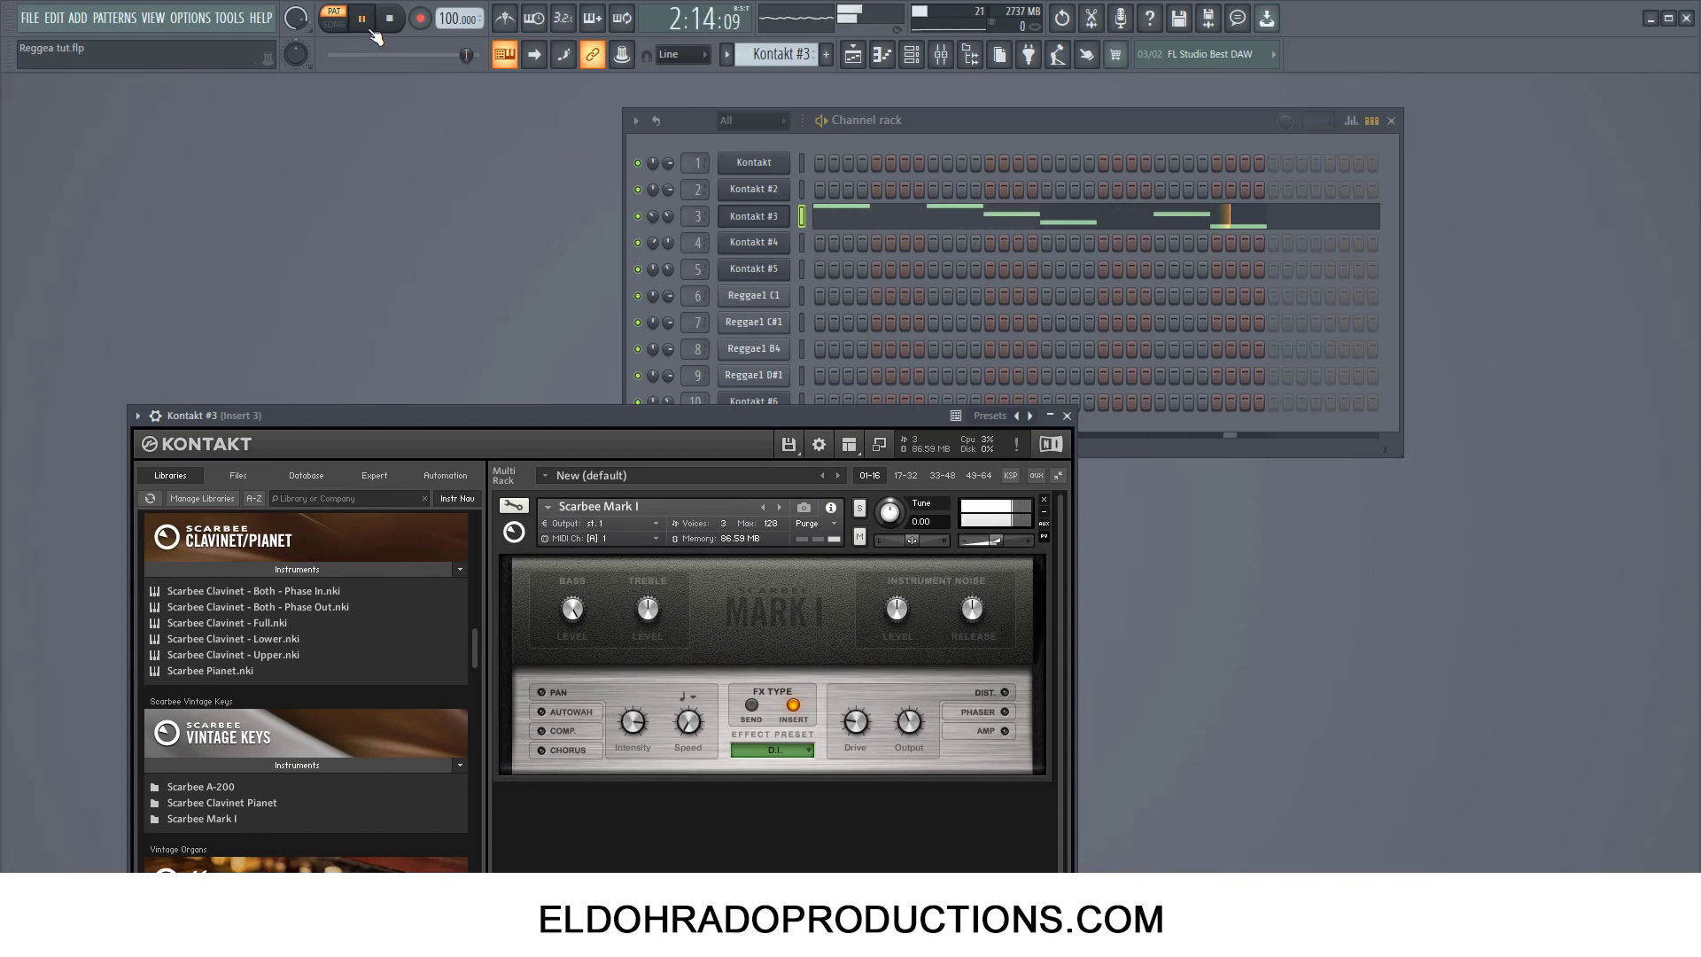
{"action": "key", "text": "space"}
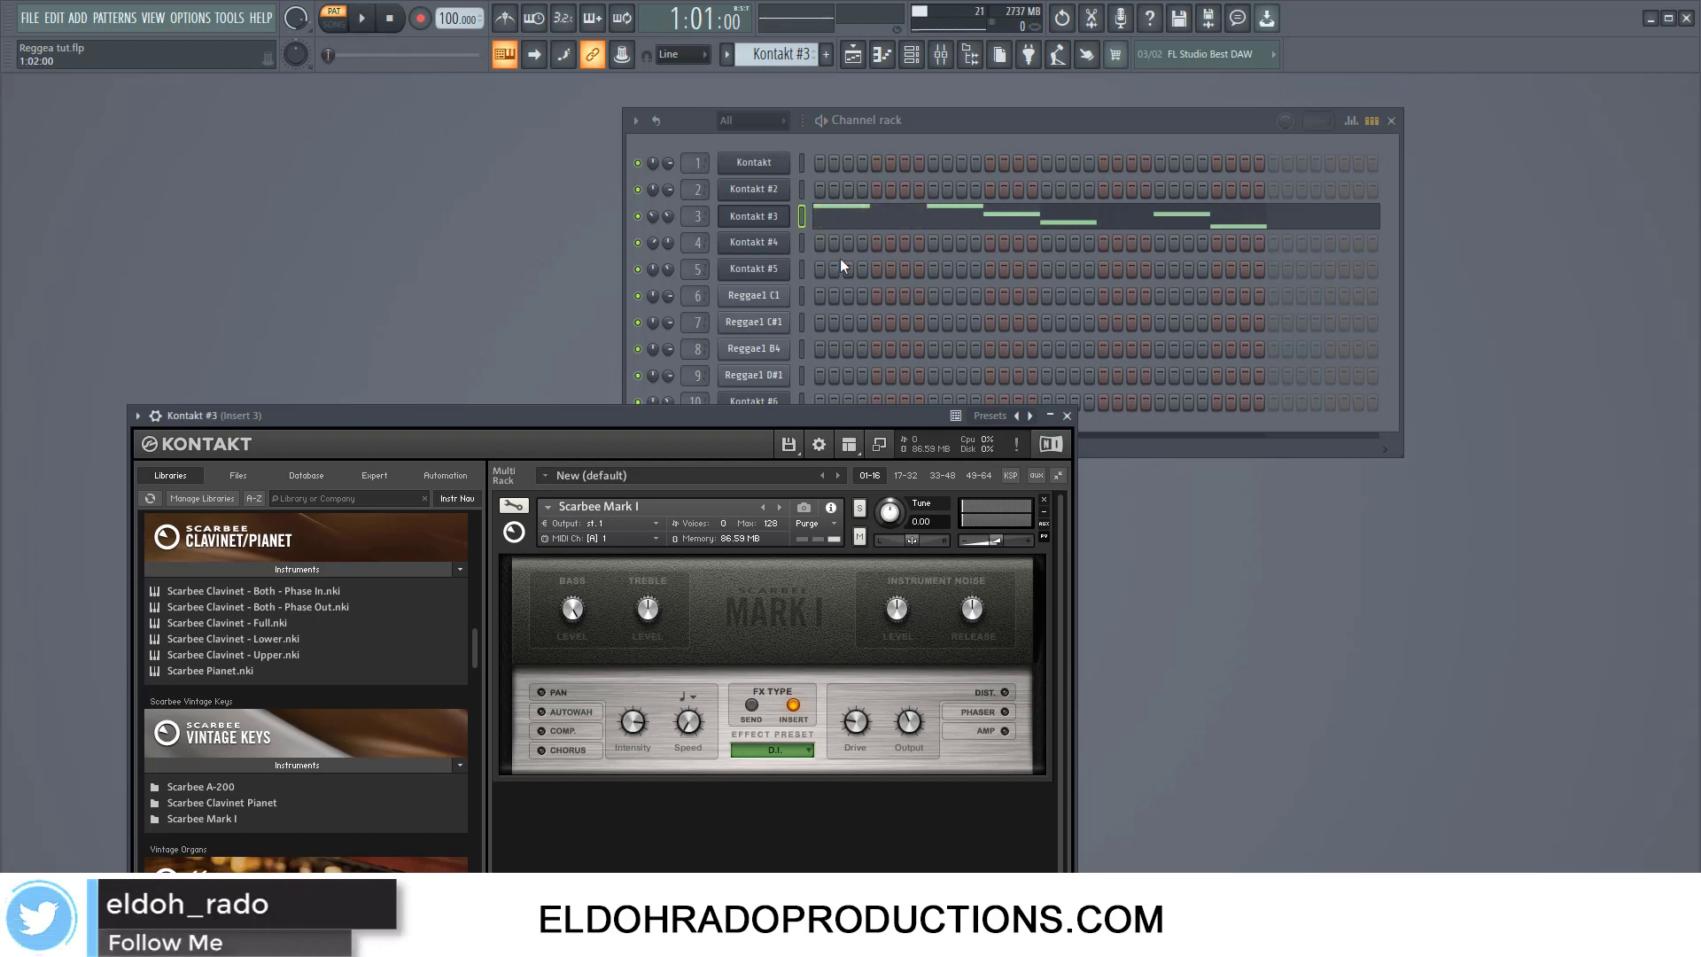
{"action": "left_click", "coordinate": [1066, 416]}
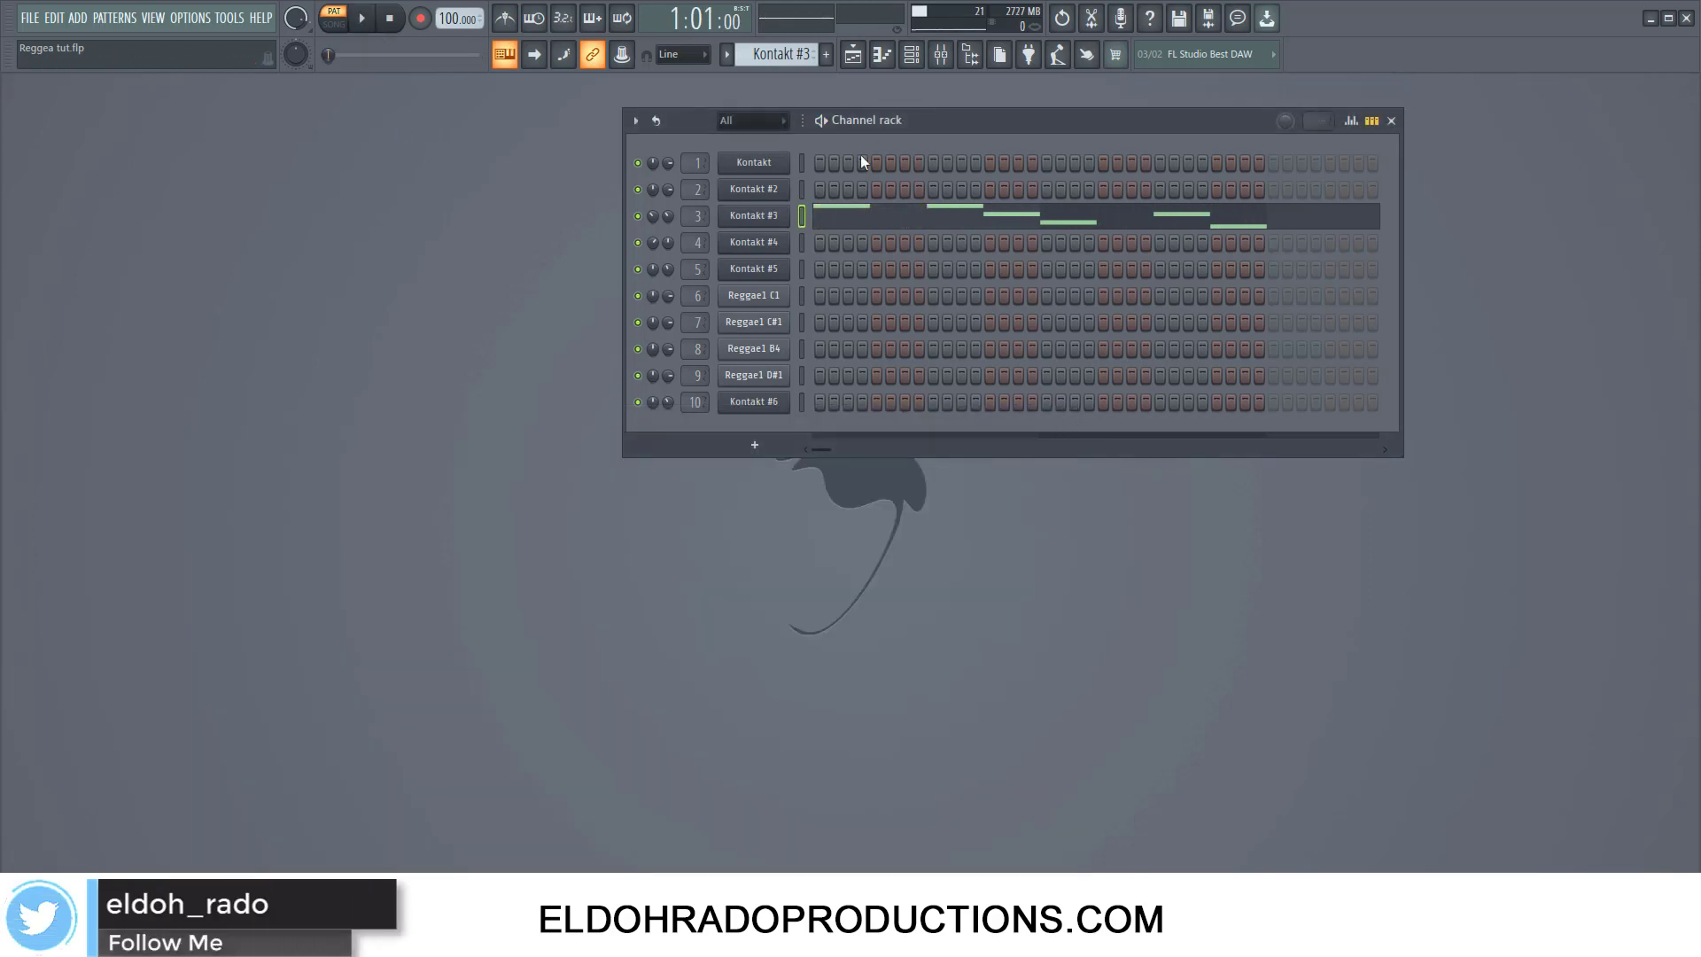
{"action": "left_click_drag", "start_coordinate": [899, 116], "coordinate": [905, 81]}
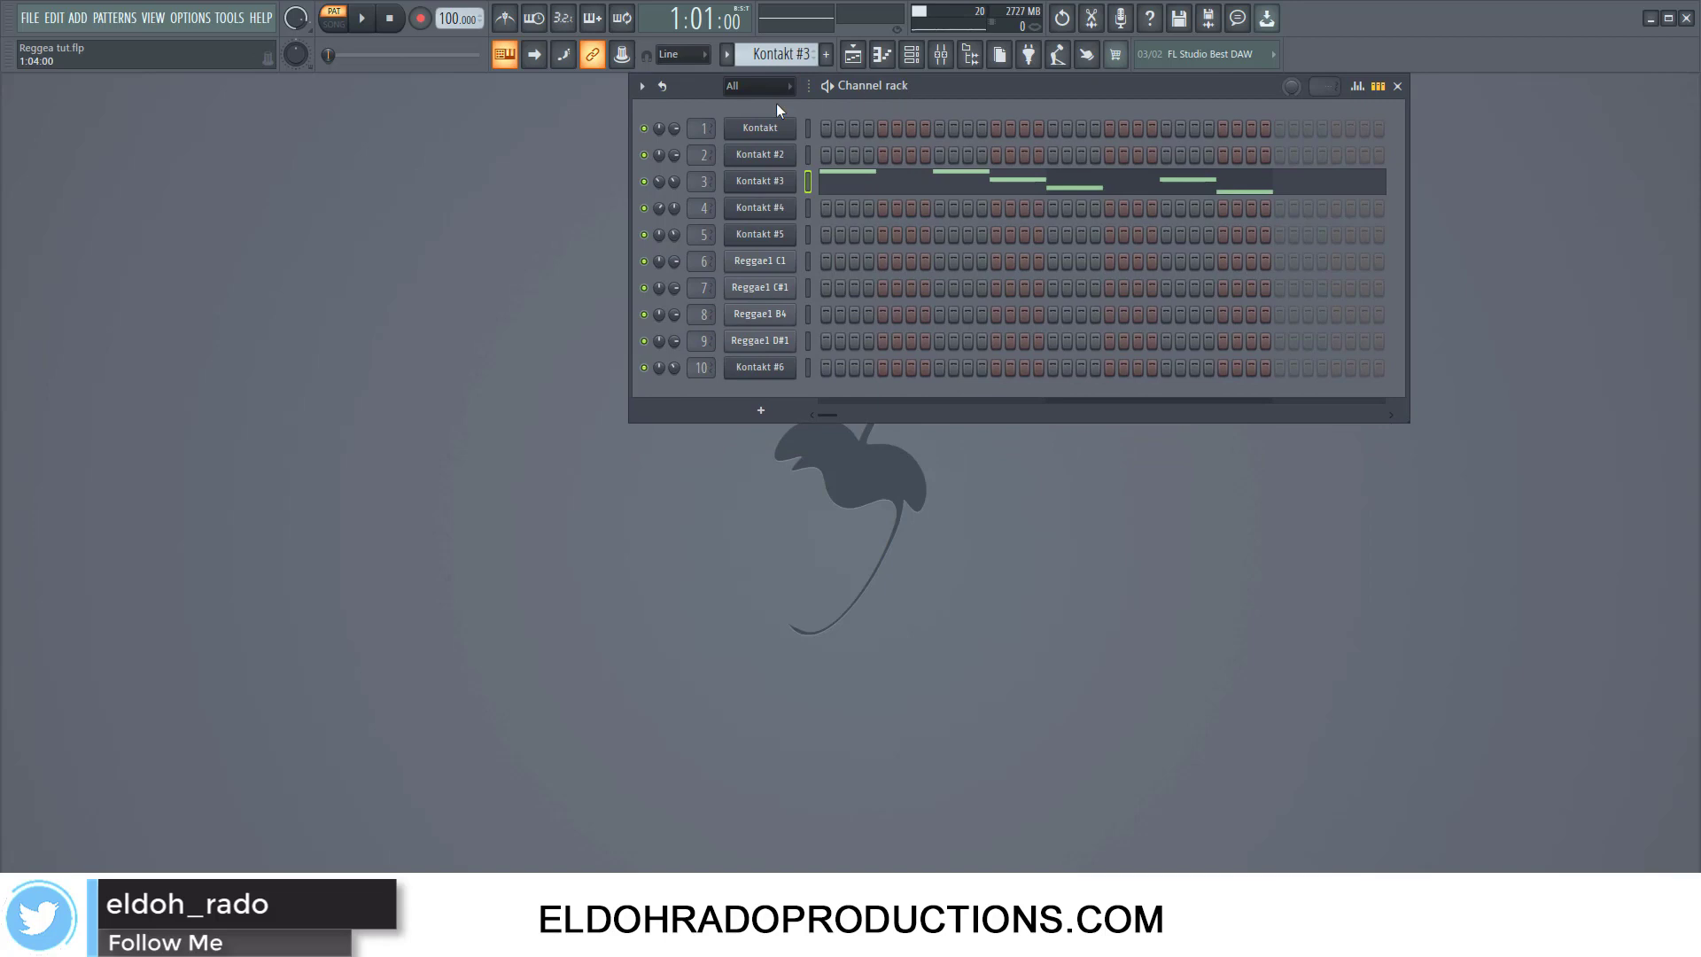
Step: Open the Kontakt #4 instrument and find No Woman No Cry.nki among the Vintage Organs instruments in the library browser
{"action": "left_click", "coordinate": [768, 209]}
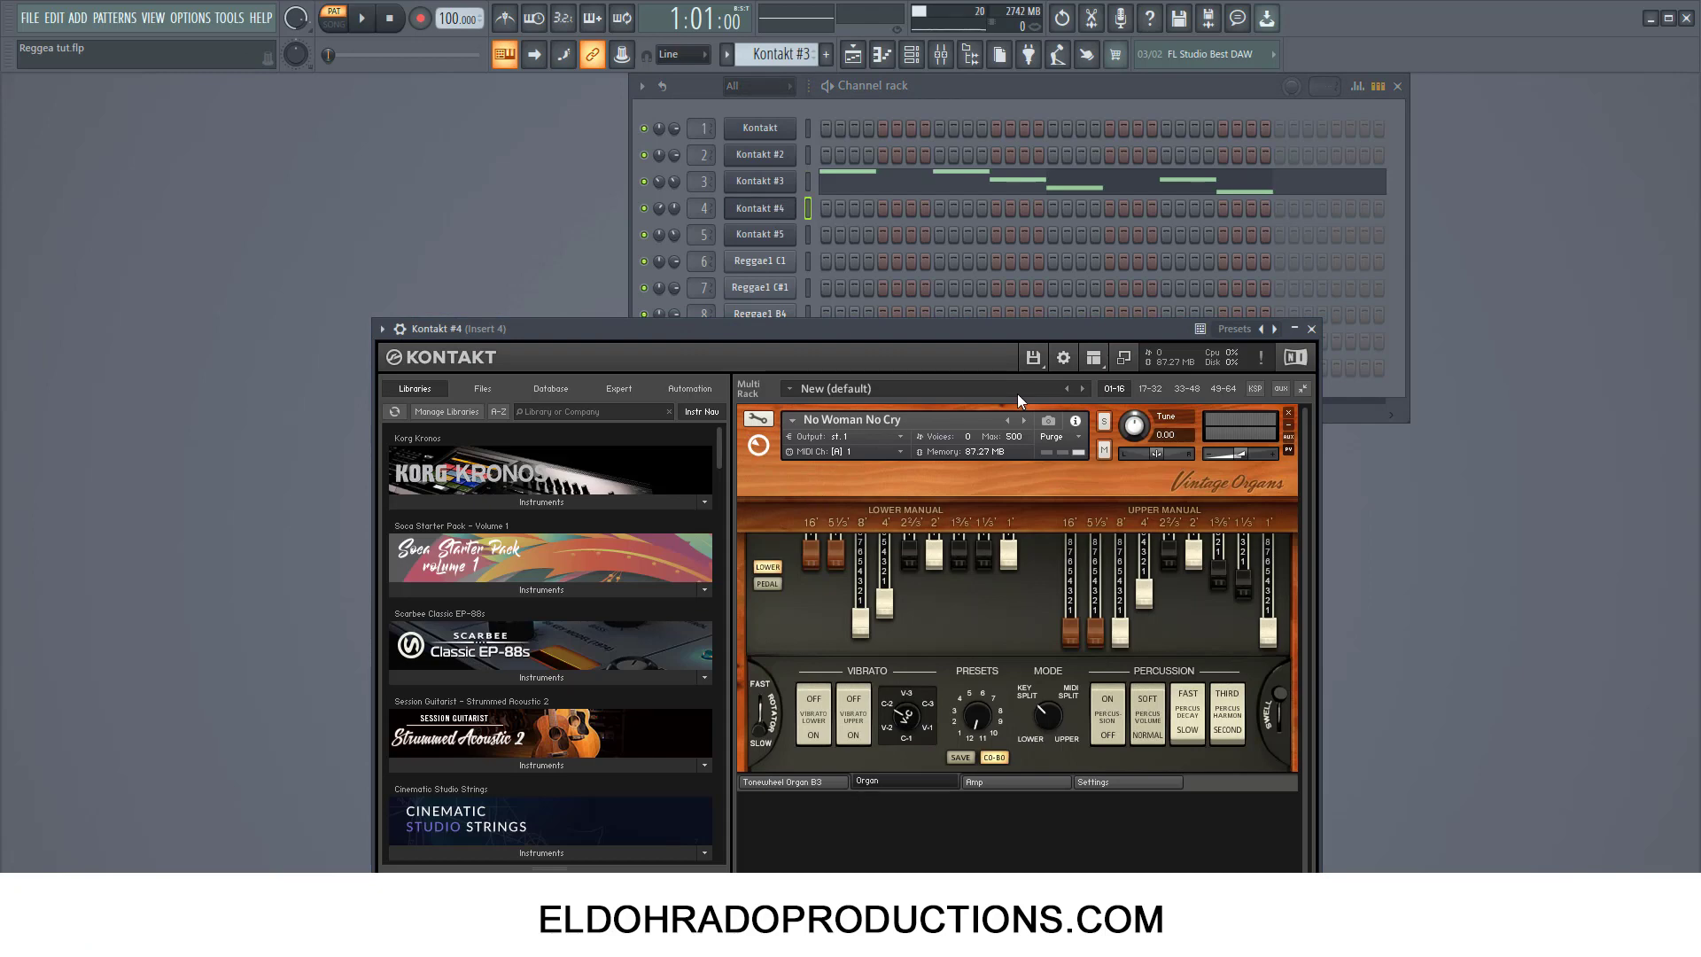
{"action": "left_click_drag", "start_coordinate": [725, 454], "coordinate": [725, 578]}
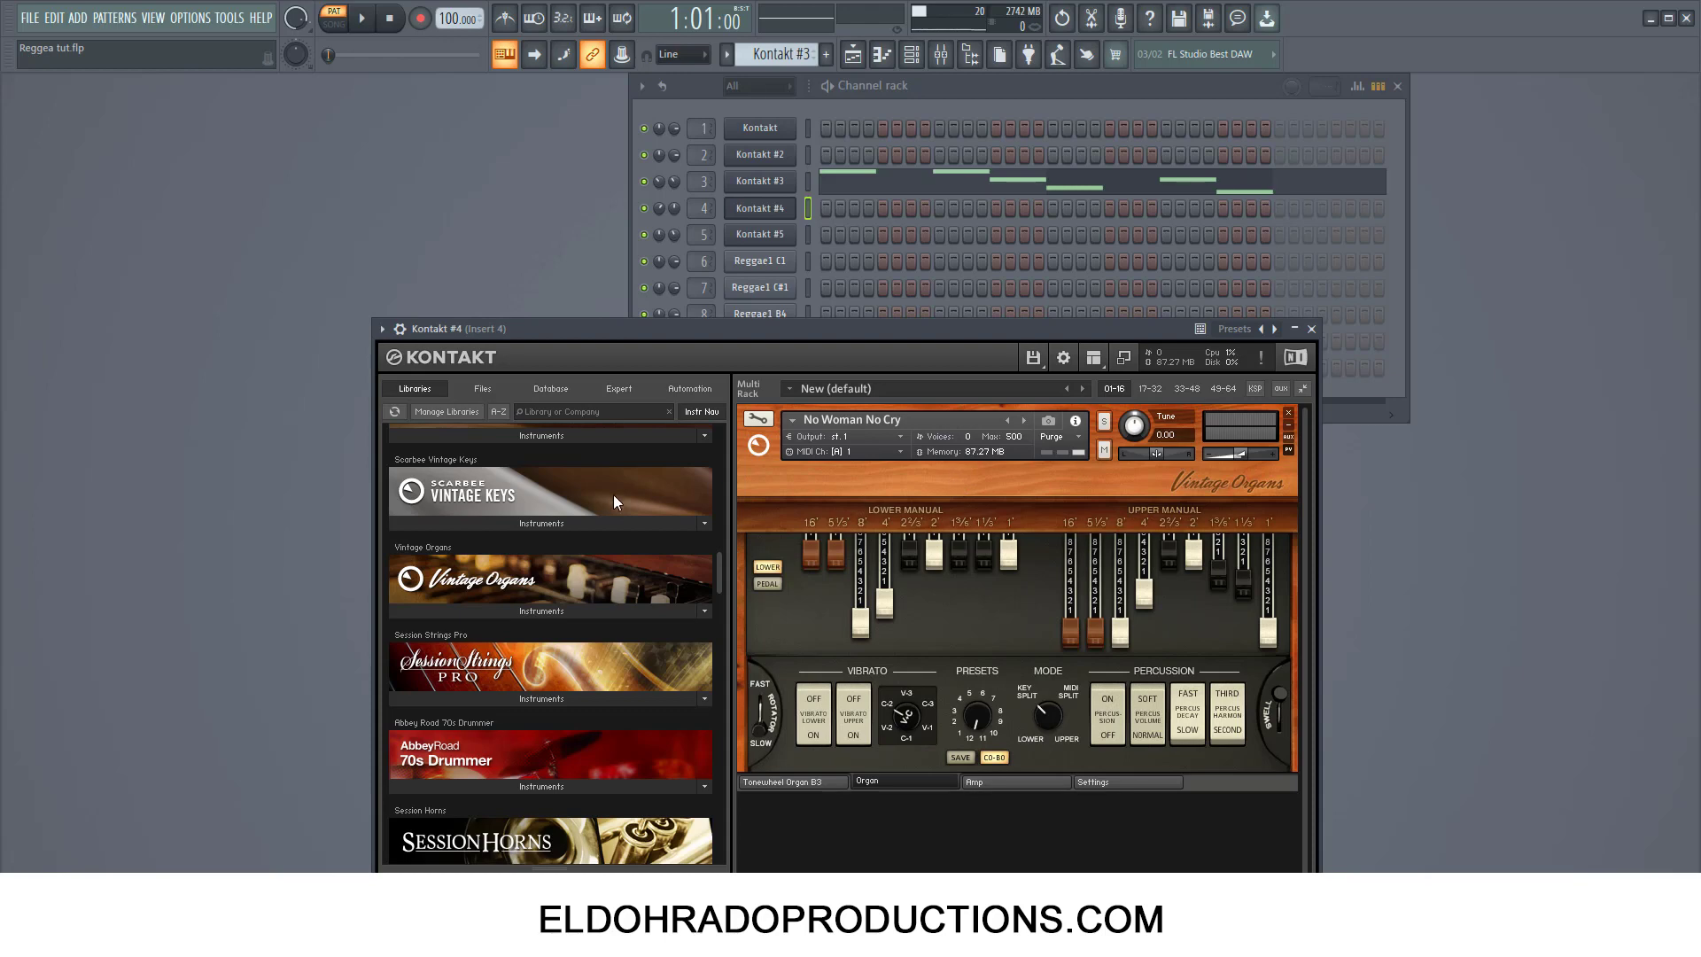
{"action": "left_click", "coordinate": [549, 523]}
{"action": "left_click", "coordinate": [588, 524]}
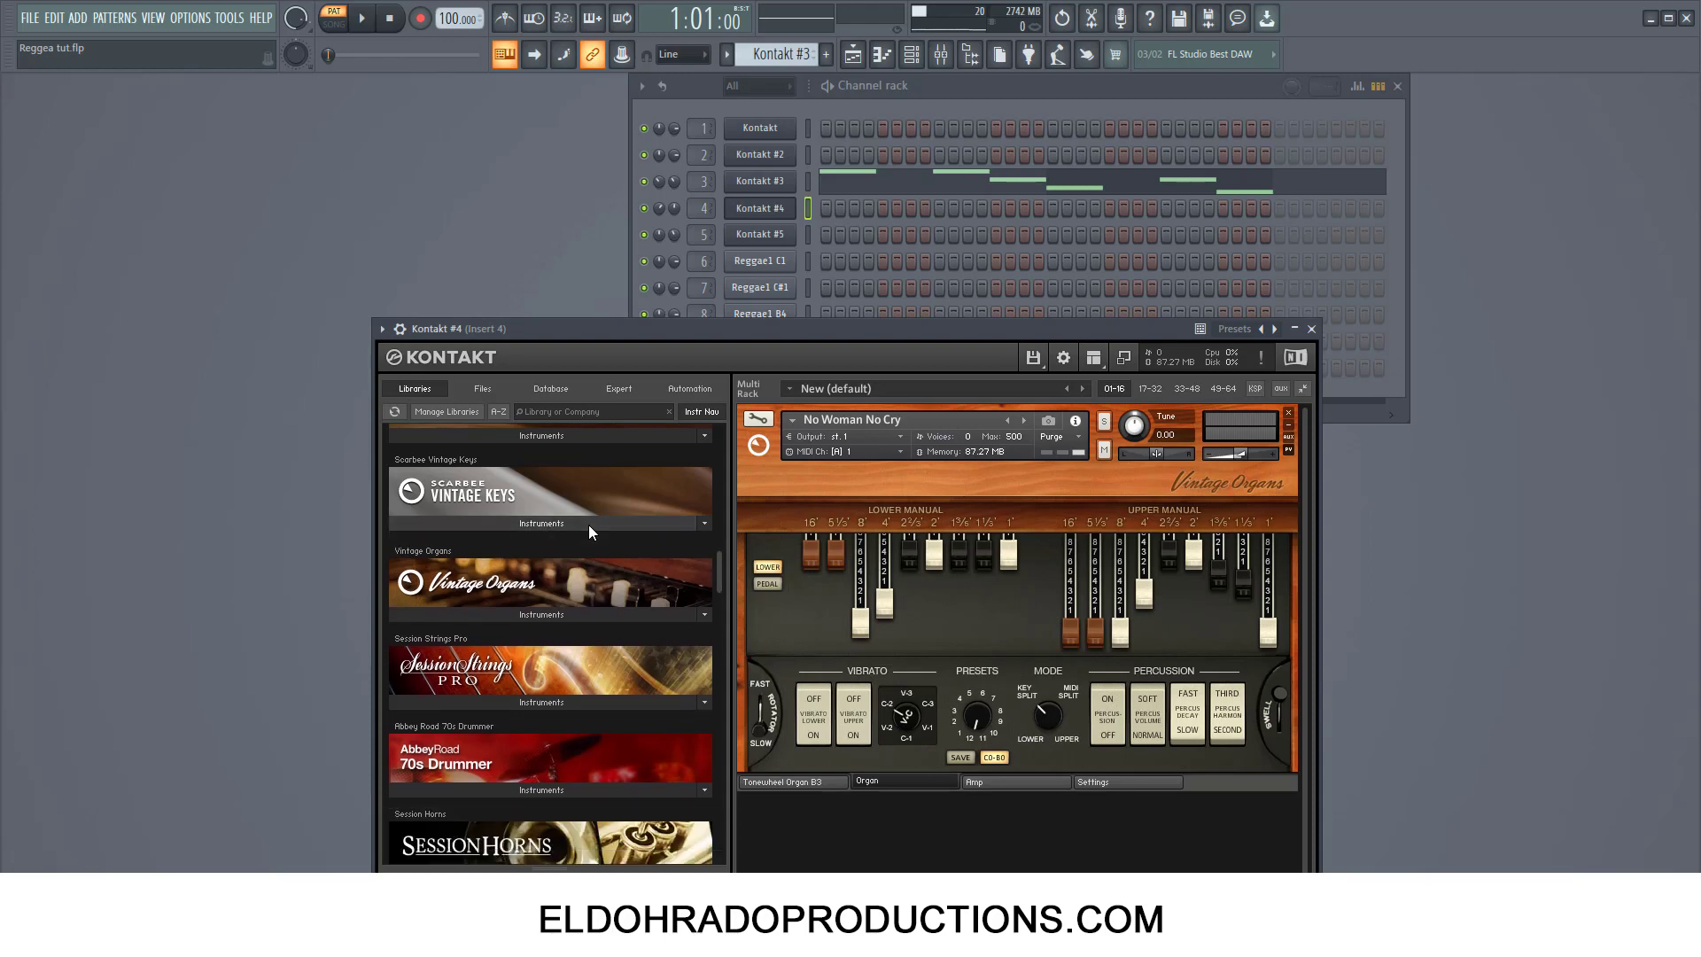
{"action": "left_click", "coordinate": [529, 608]}
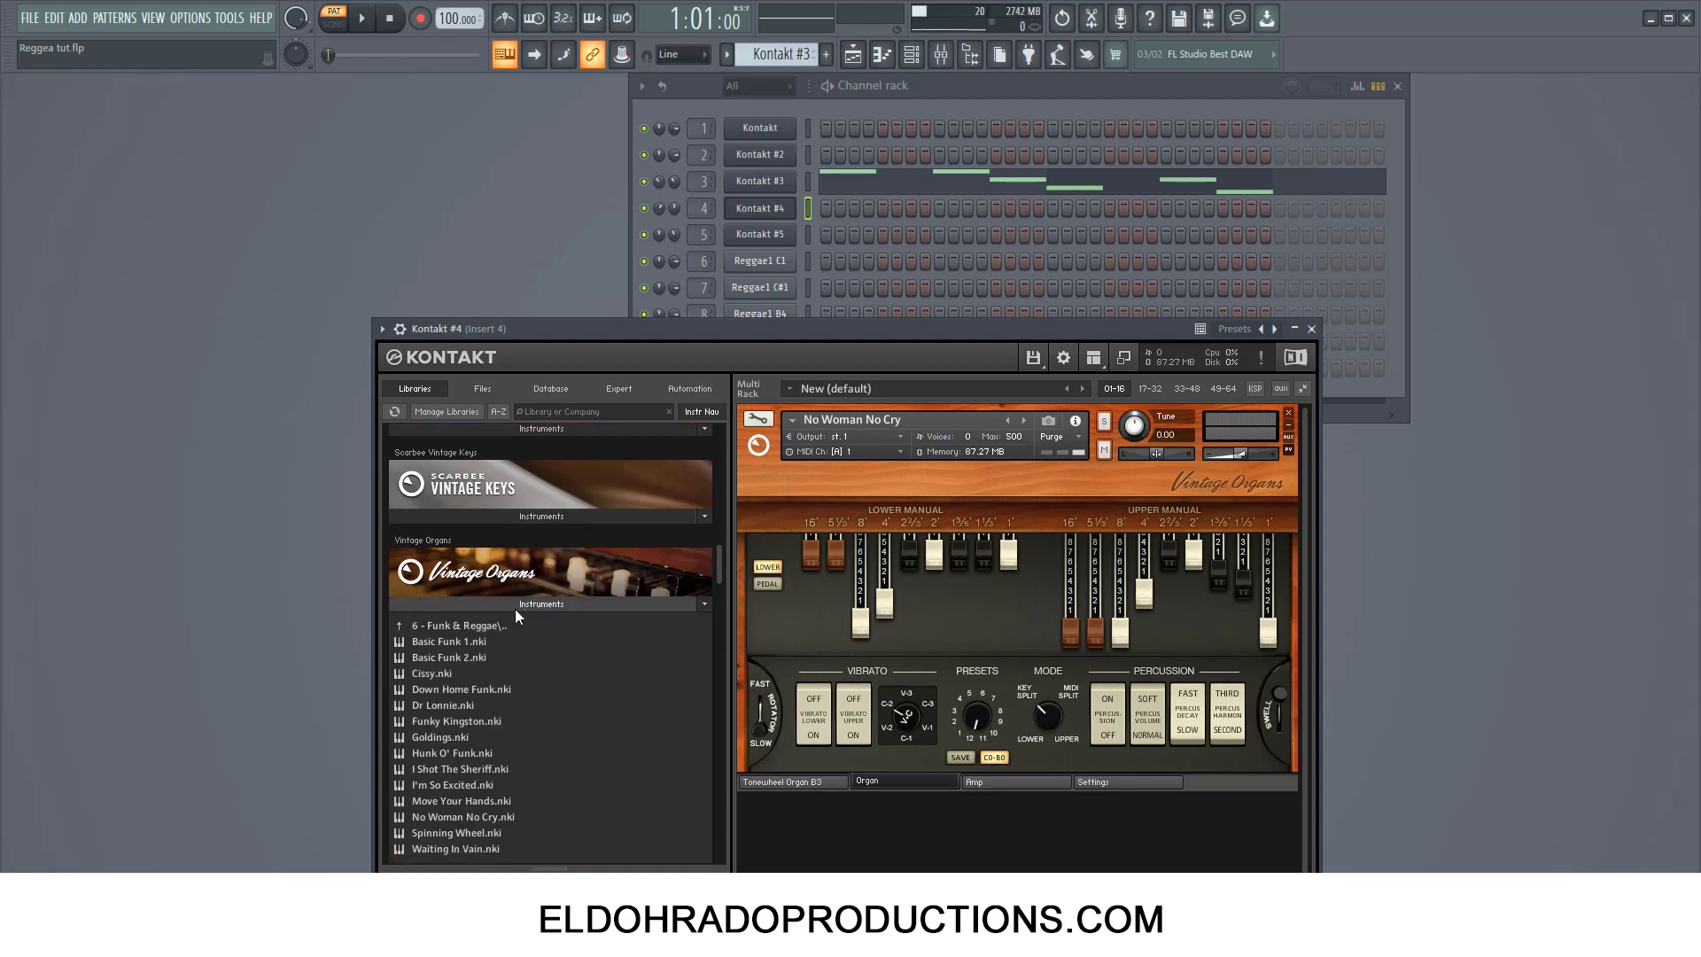
{"action": "left_click", "coordinate": [449, 816]}
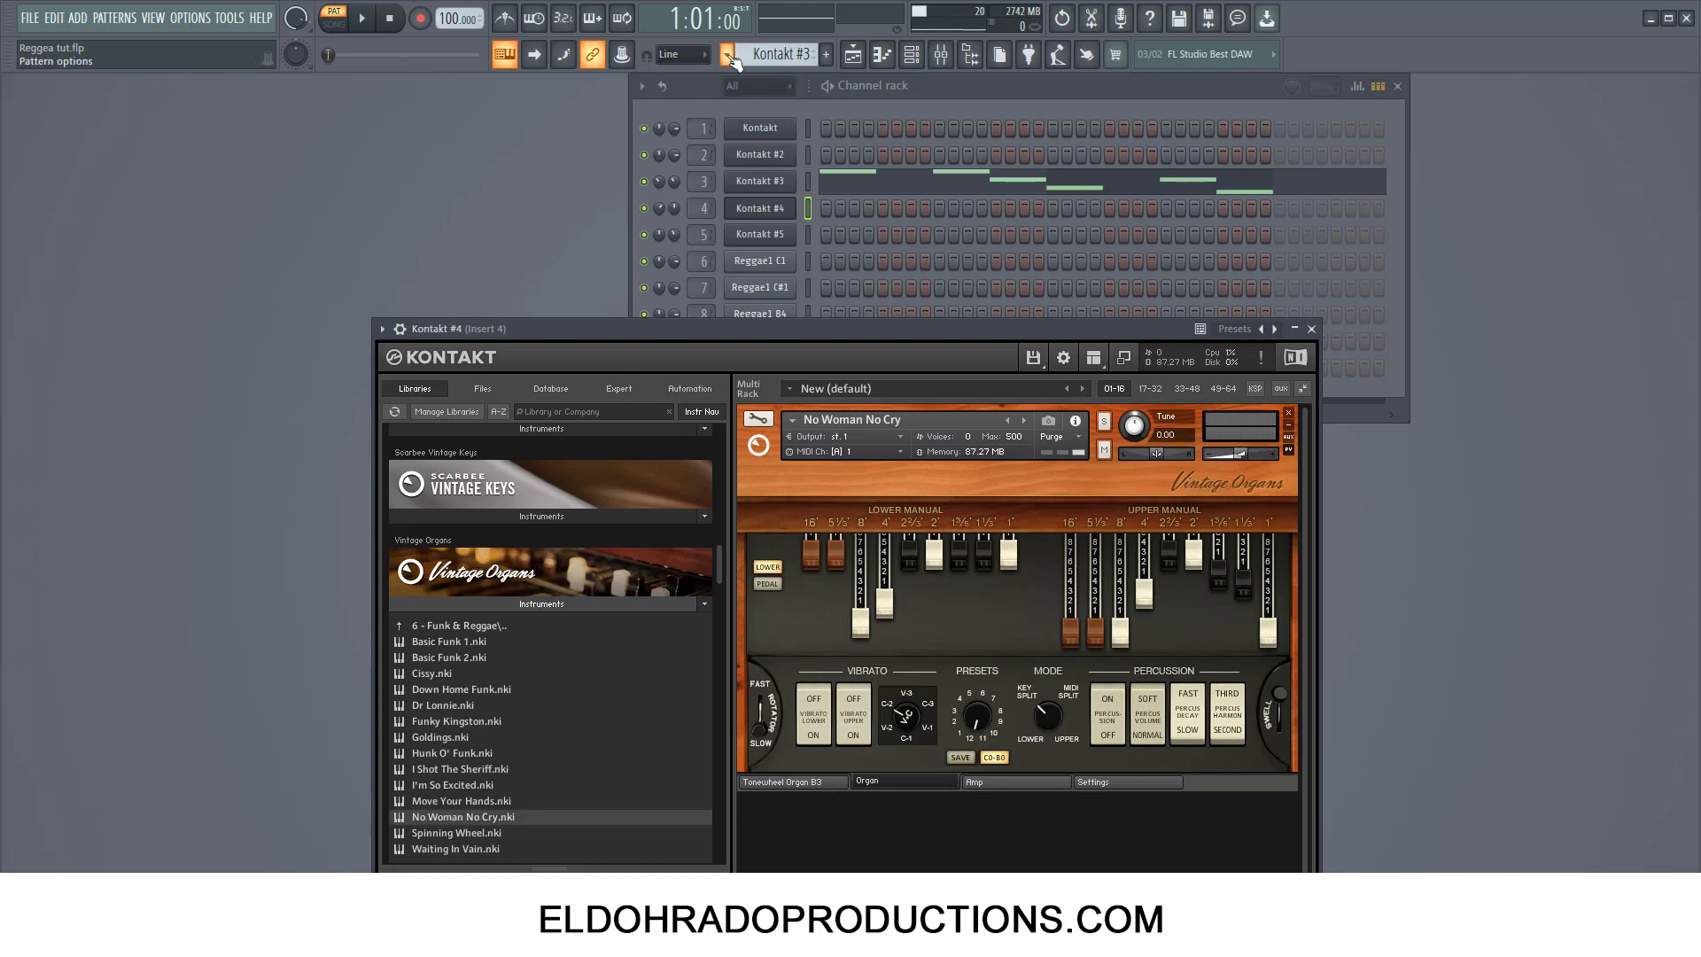
Step: Switch to the Kontakt #4 pattern and play it with the instrument window open, stopping after listening
{"action": "left_click", "coordinate": [771, 54]}
{"action": "left_click", "coordinate": [759, 129]}
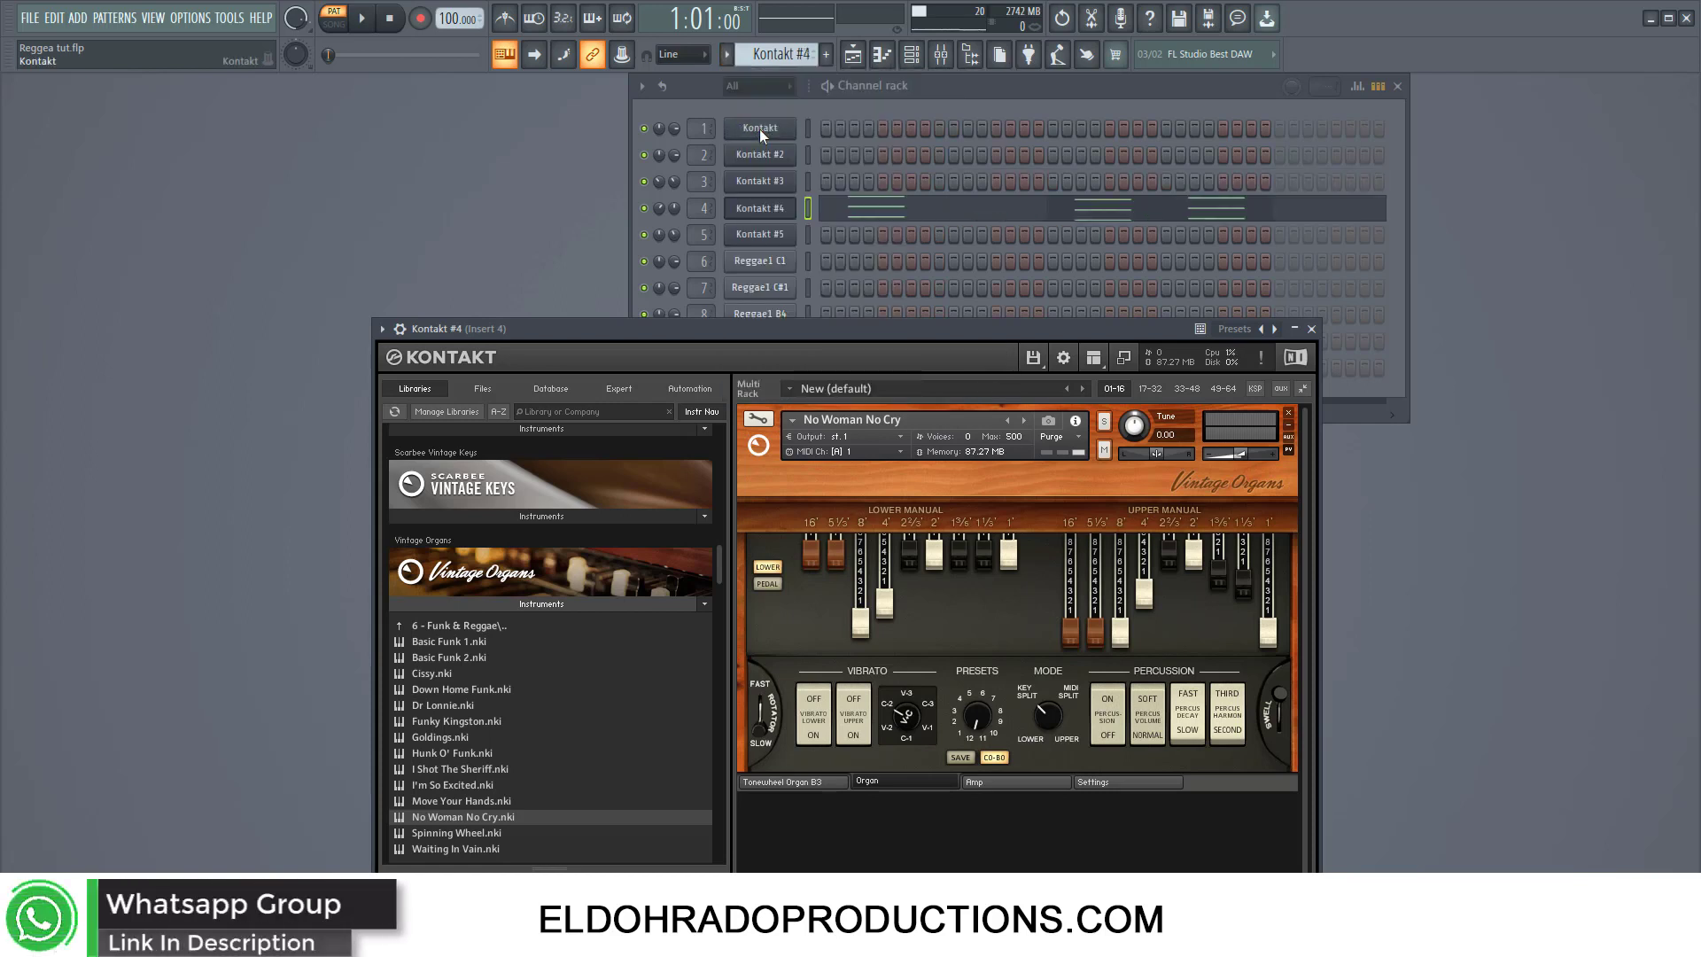
{"action": "left_click", "coordinate": [365, 24]}
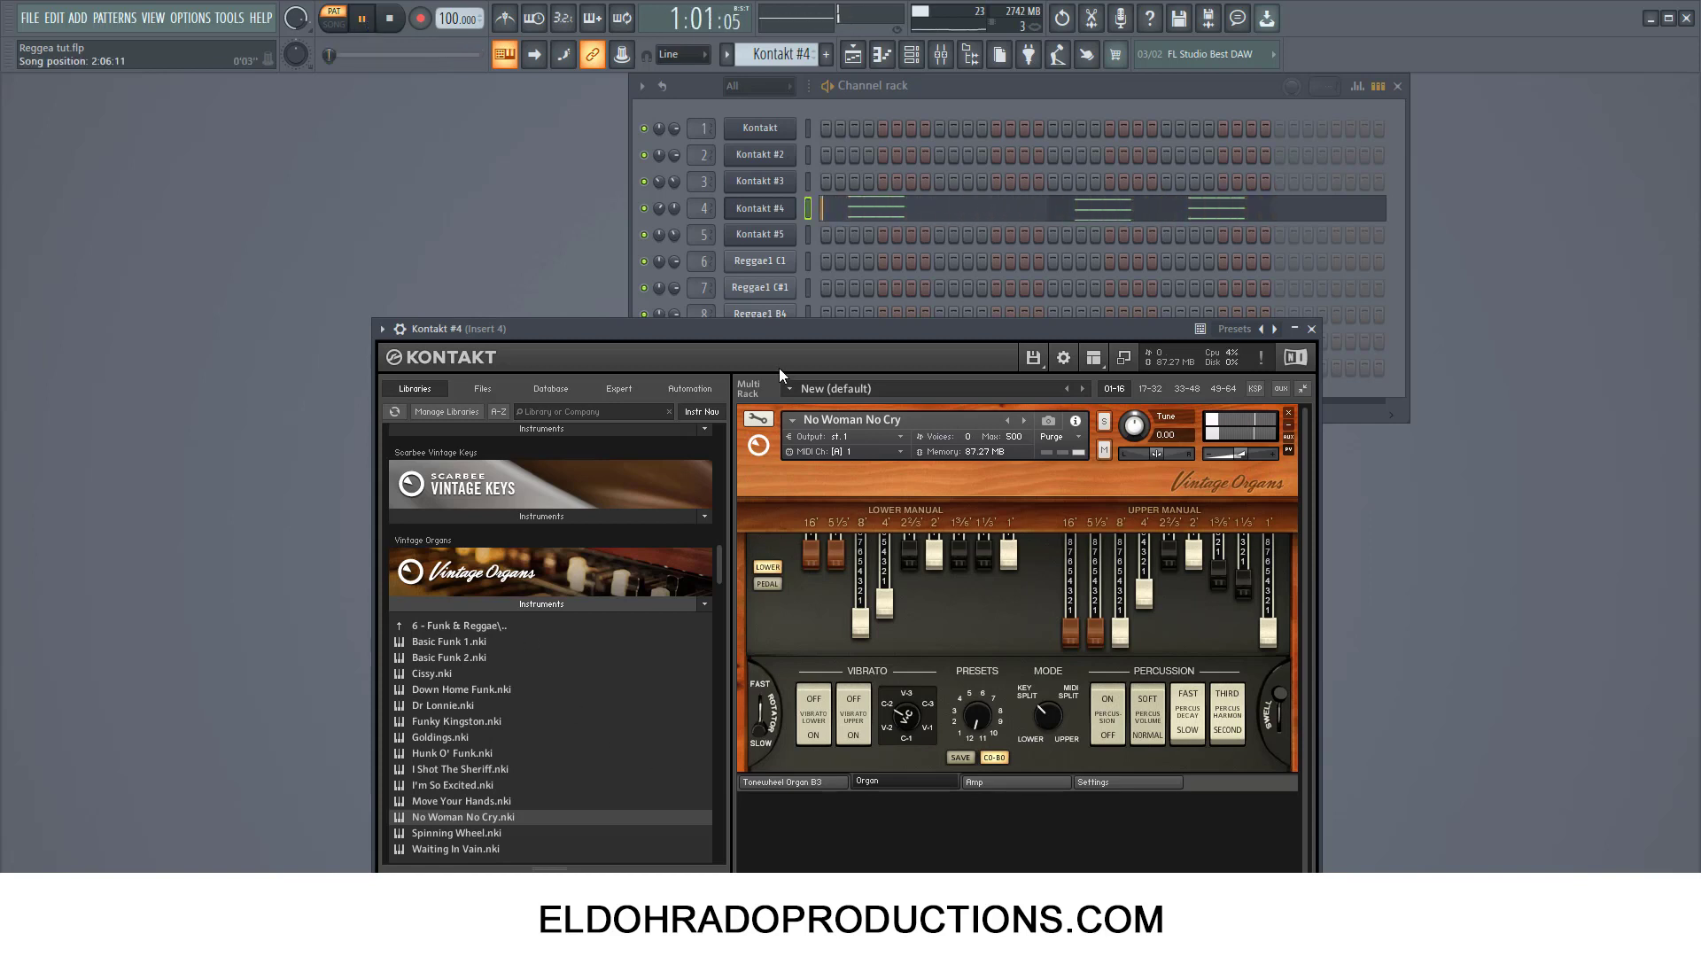
{"action": "left_click_drag", "start_coordinate": [779, 330], "coordinate": [751, 319]}
{"action": "key", "text": "space"}
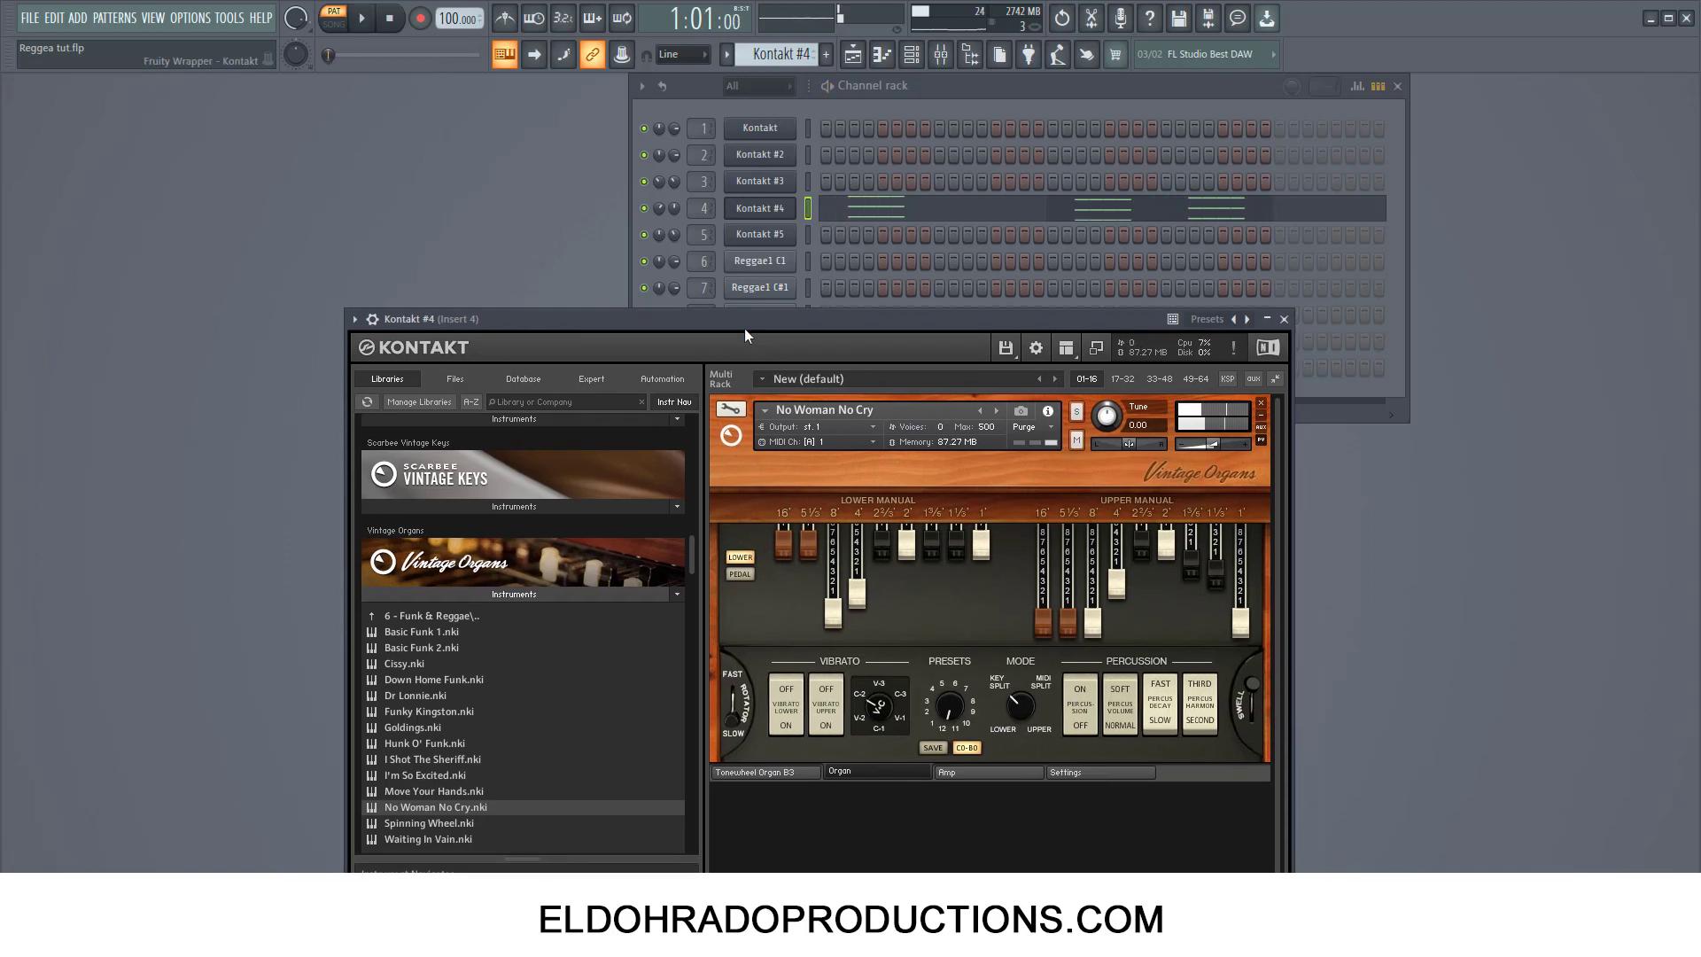
Step: Go up to the category folders of the Vintage Organs library and reopen the 6 - Funk & Reggae folder
{"action": "left_click", "coordinate": [432, 616]}
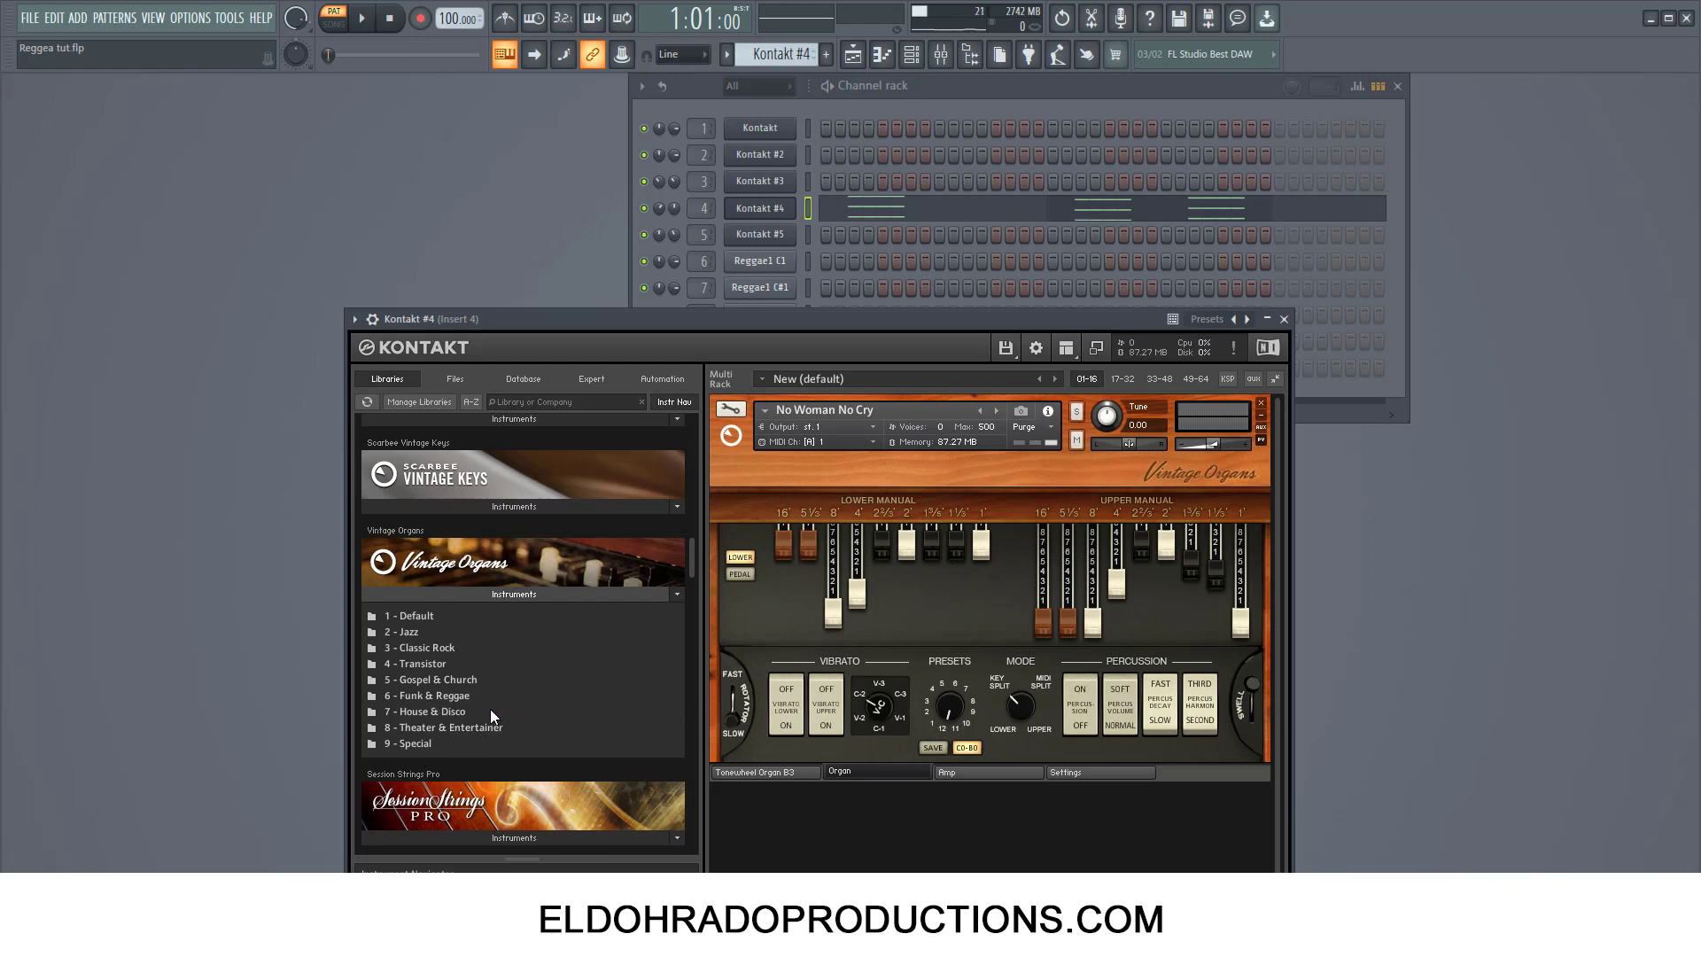
{"action": "double_click", "coordinate": [451, 697]}
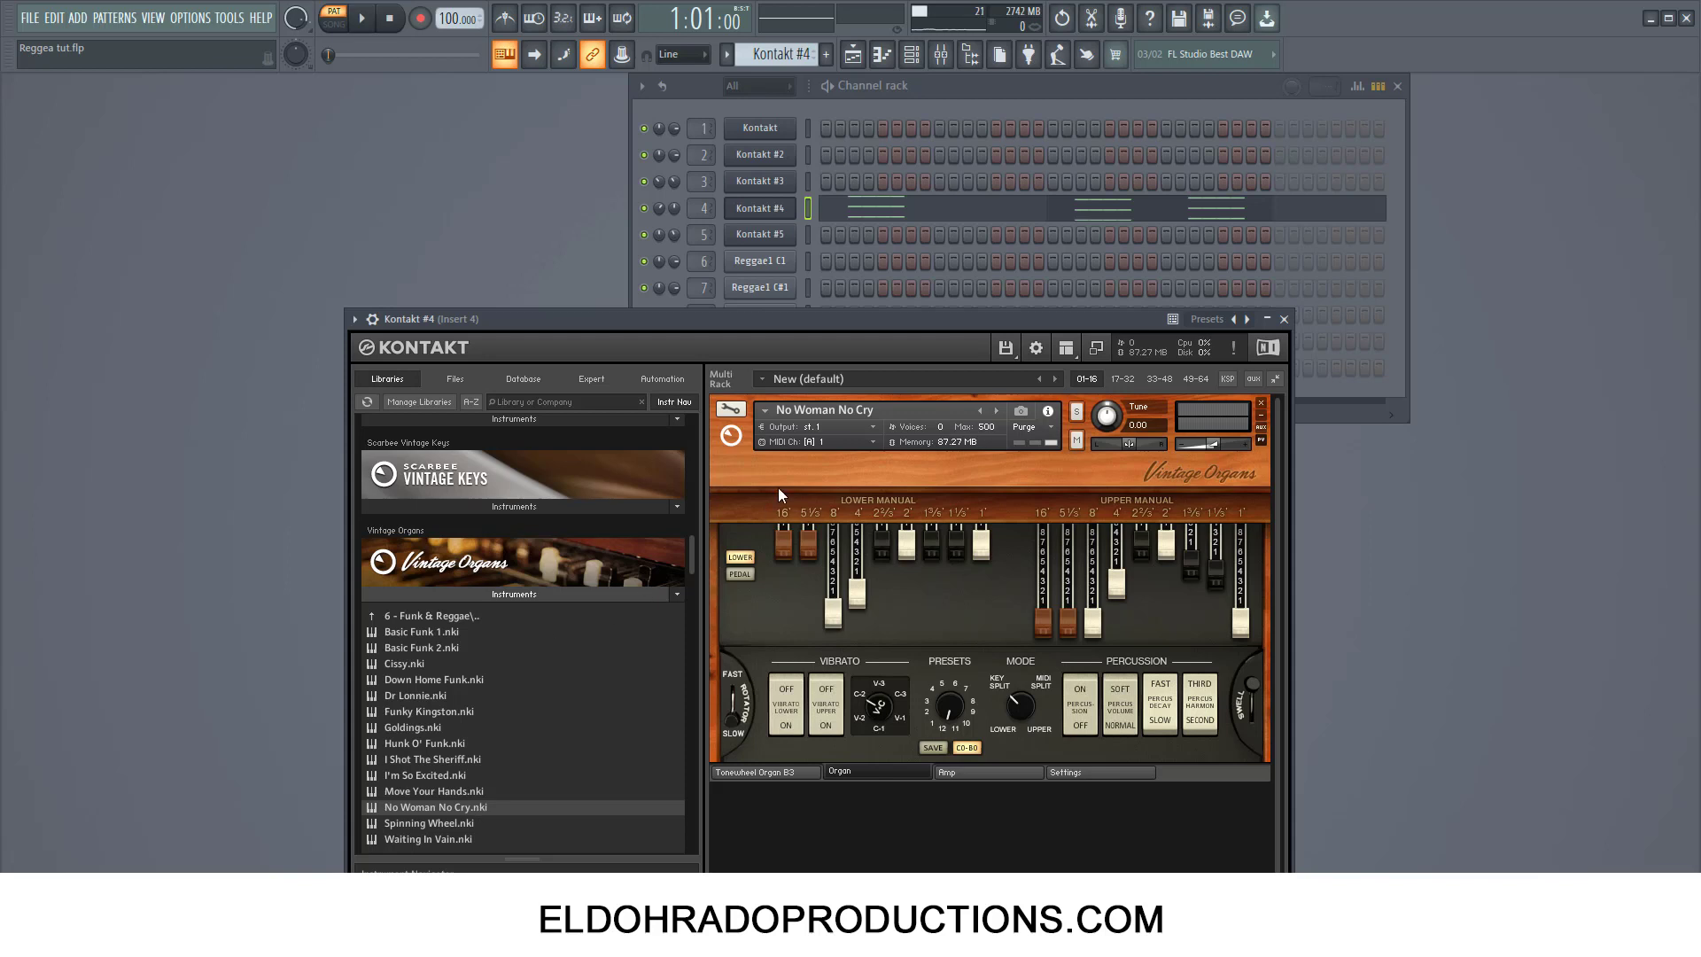
{"action": "left_click_drag", "start_coordinate": [884, 322], "coordinate": [881, 312]}
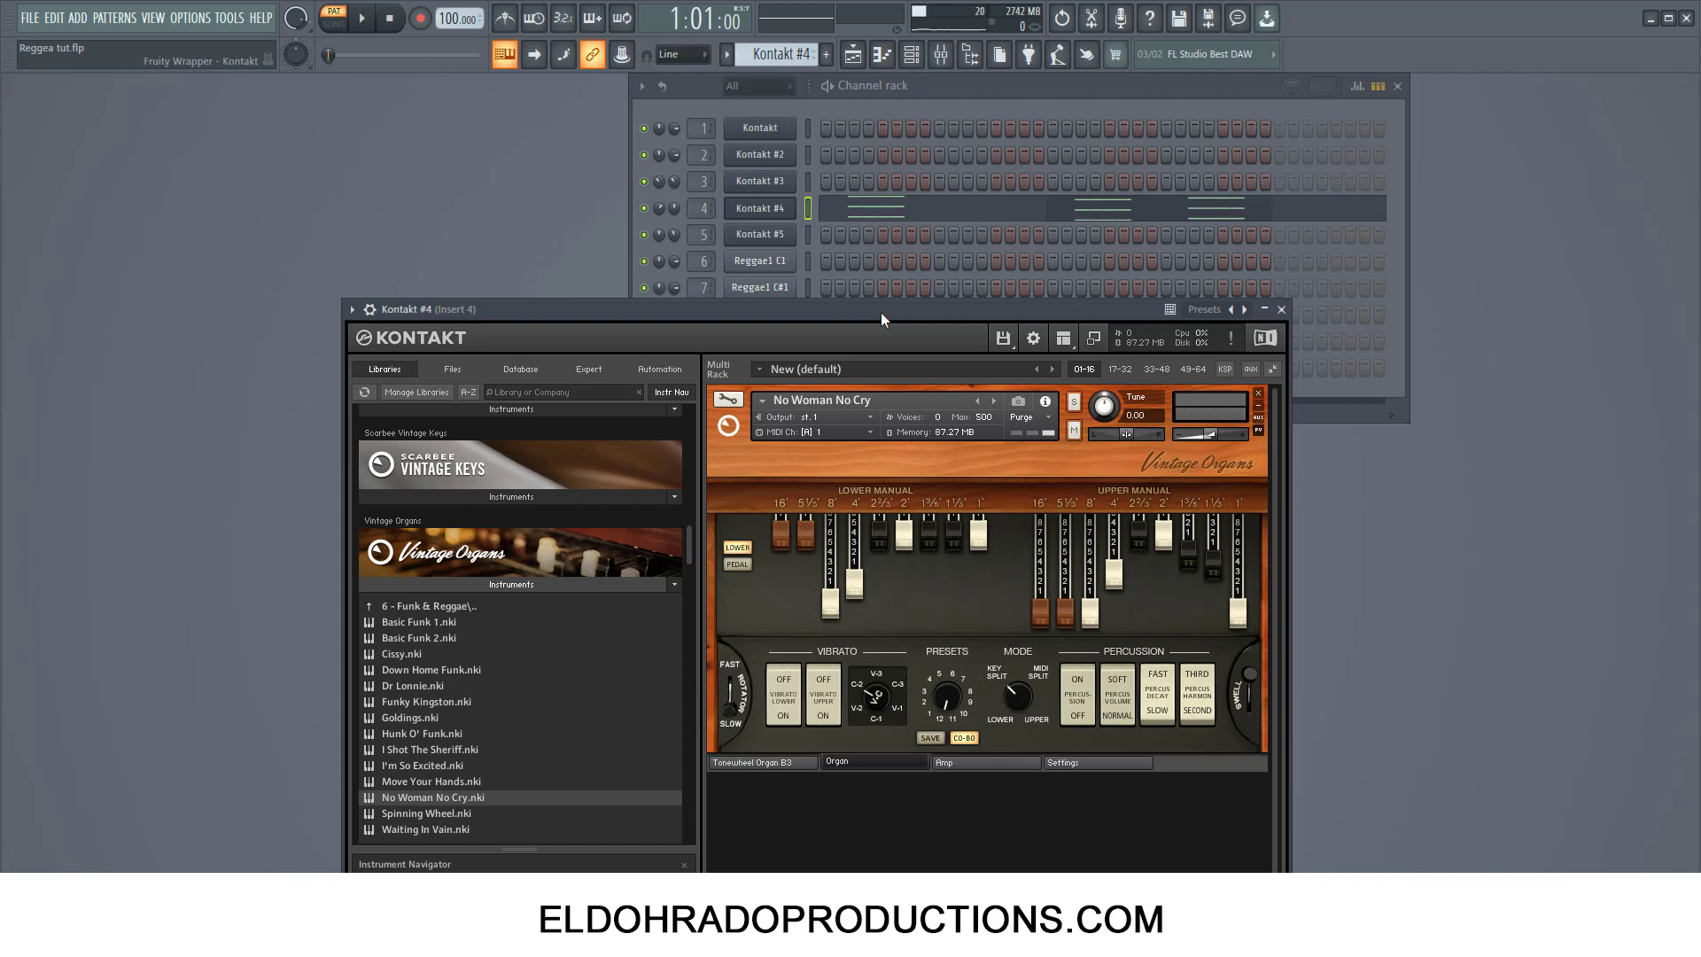
Step: Play and stop the Kontakt #4 pattern again, and move its instrument window down to uncover the channel rack
{"action": "key", "text": "space"}
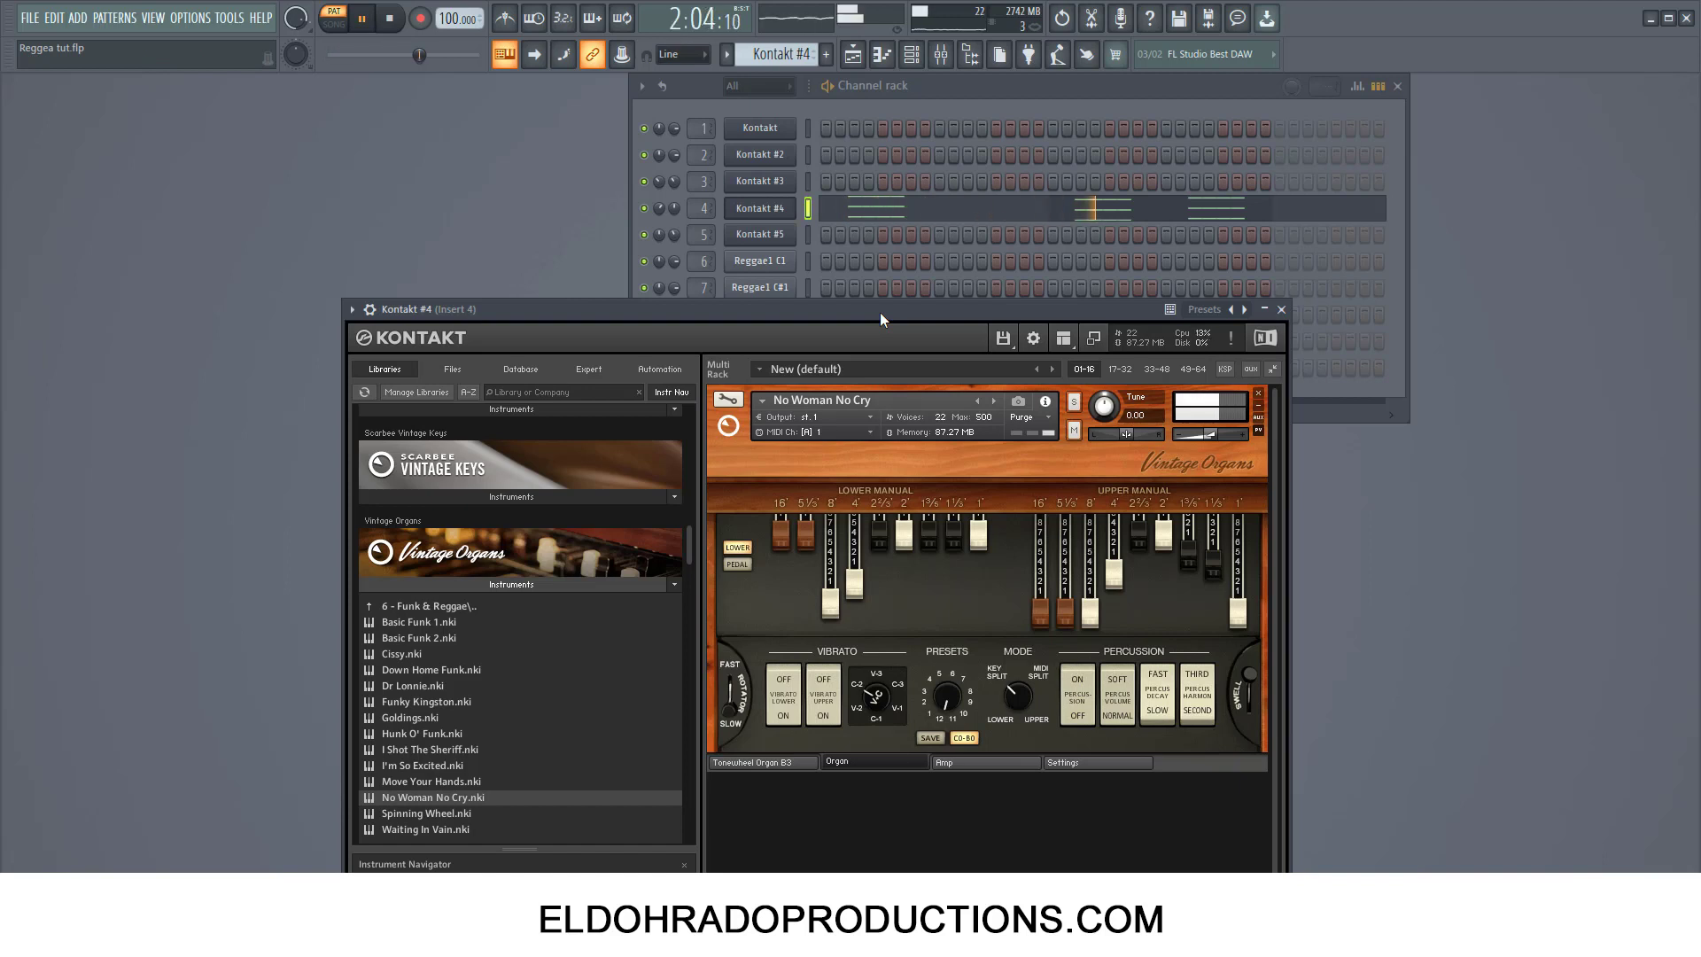
{"action": "key", "text": "space"}
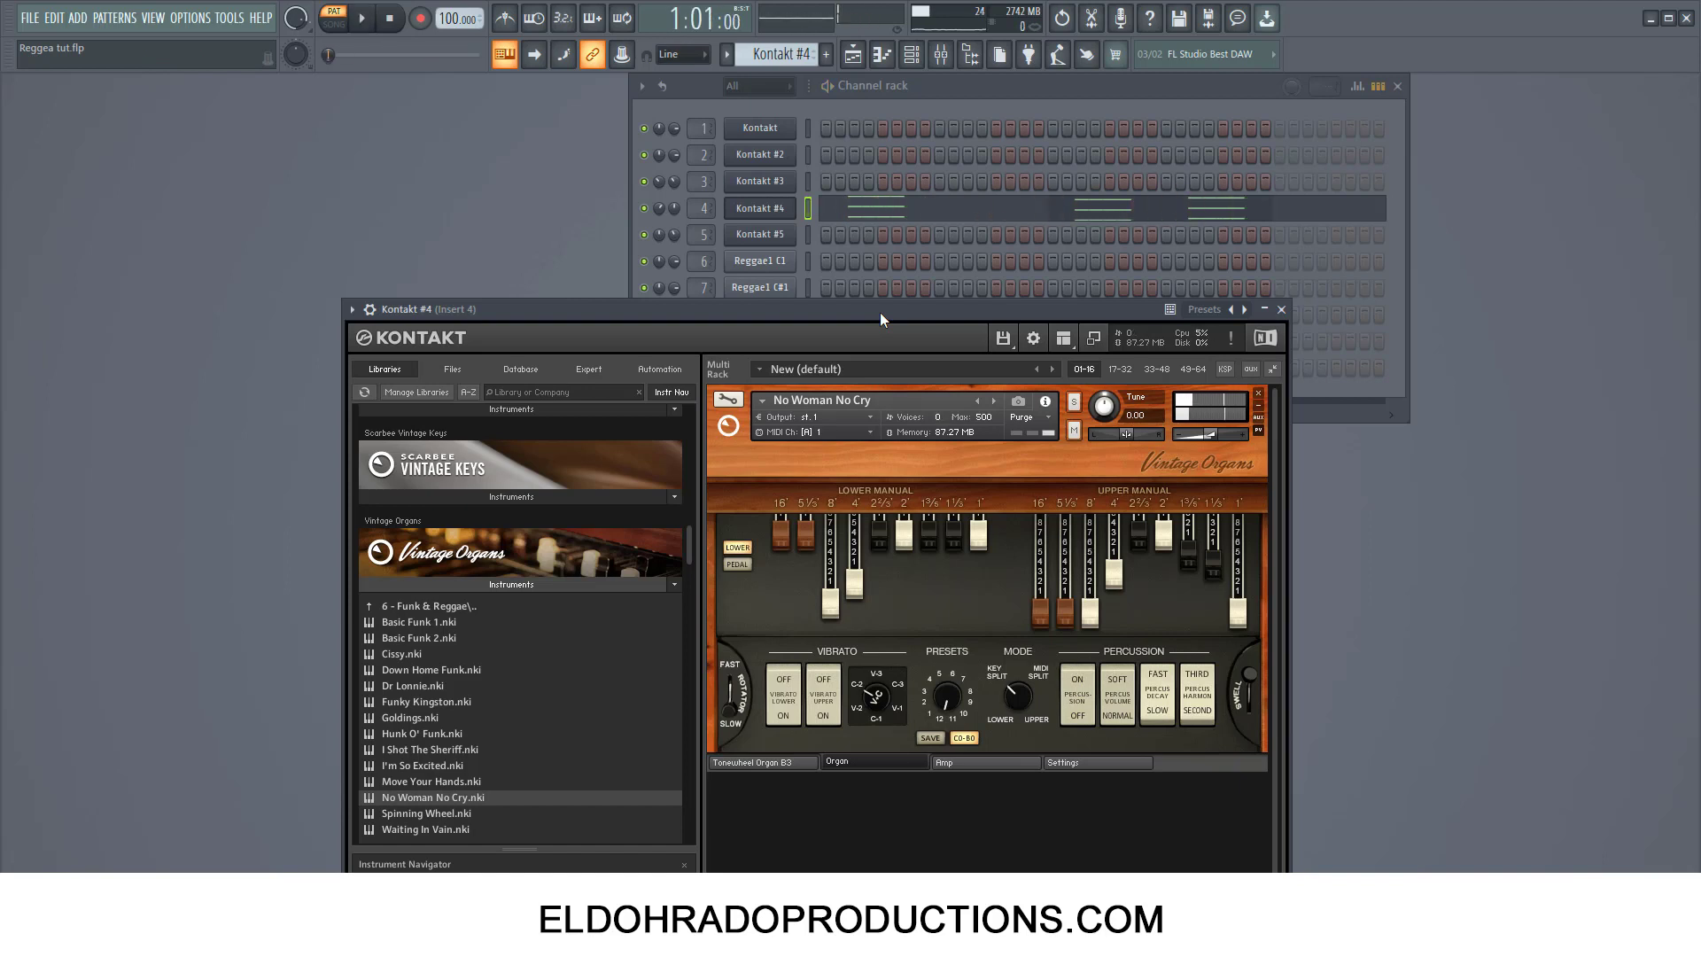
{"action": "left_click_drag", "start_coordinate": [879, 312], "coordinate": [866, 381]}
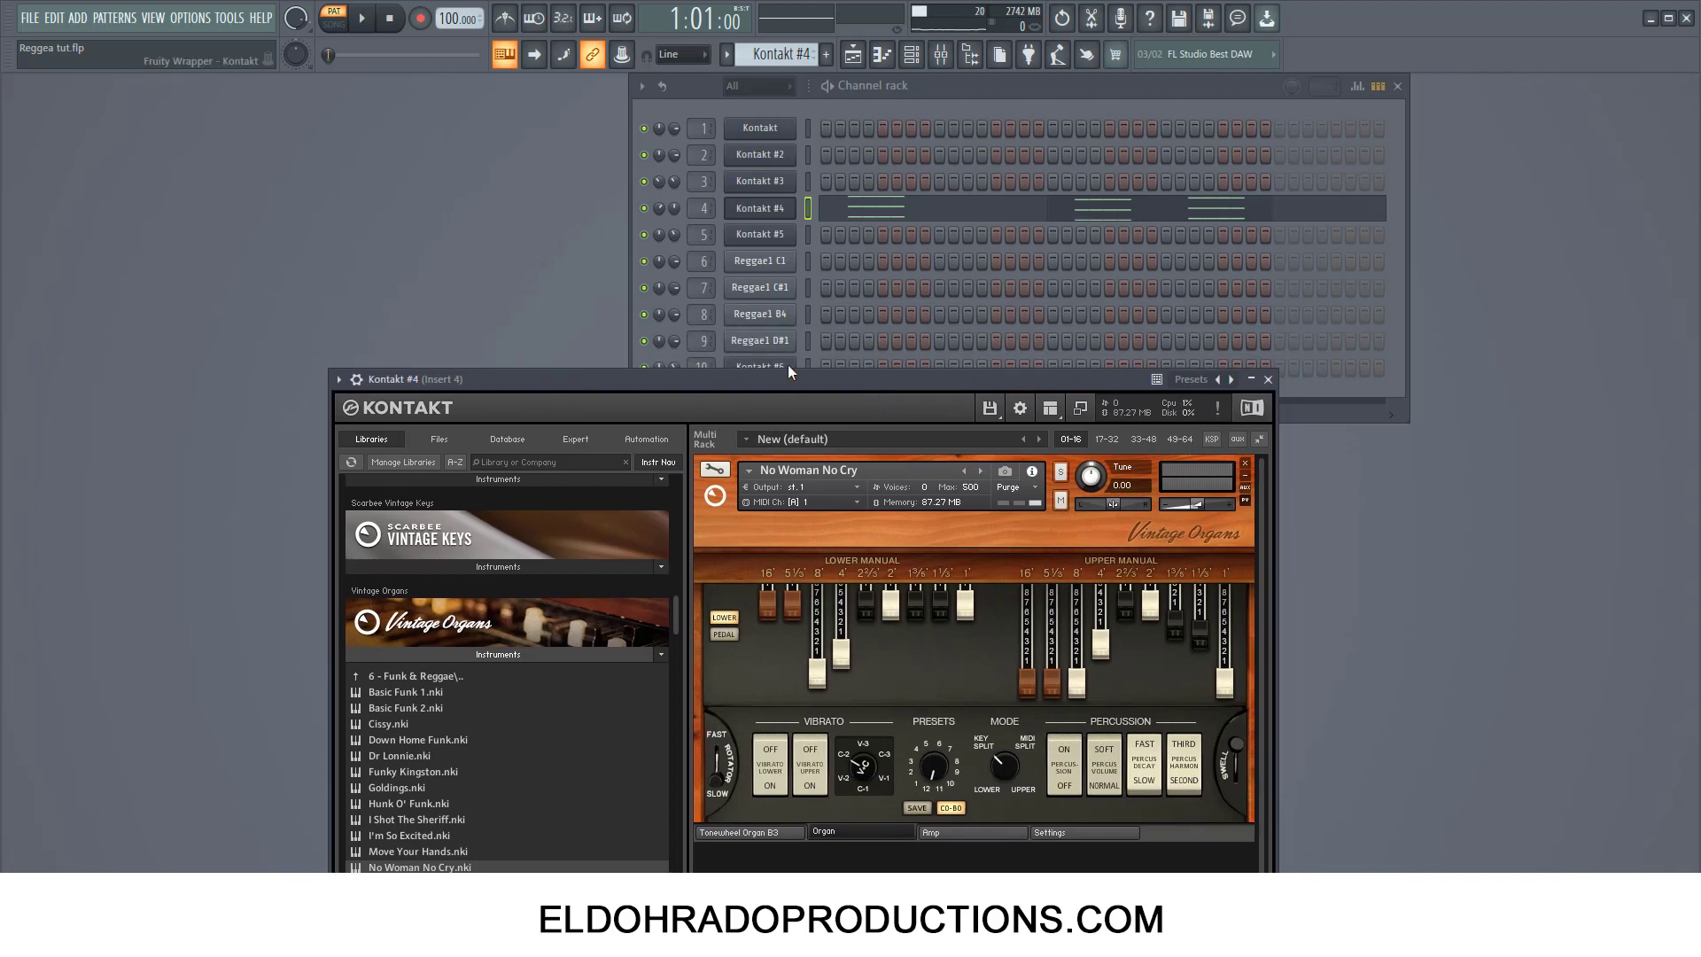
Step: Open the Kontakt #5 instrument with the Jamal Funk preset and bring its window nearer the middle of the workspace
{"action": "left_click", "coordinate": [766, 239]}
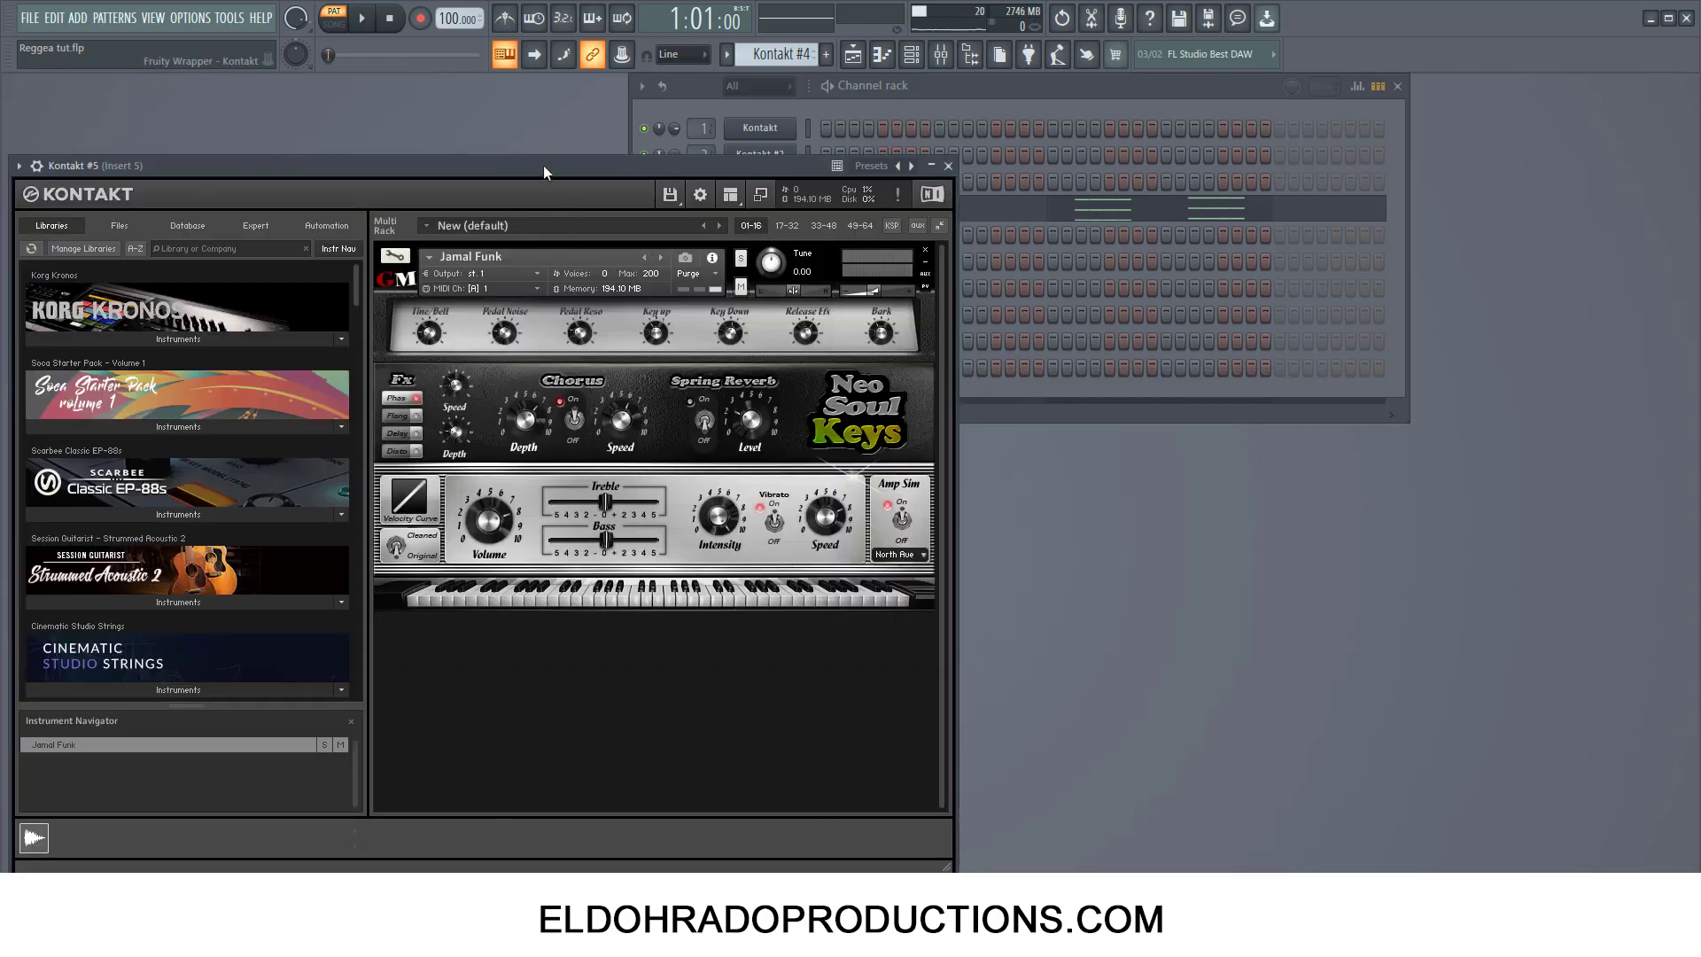
{"action": "left_click_drag", "start_coordinate": [544, 165], "coordinate": [769, 188]}
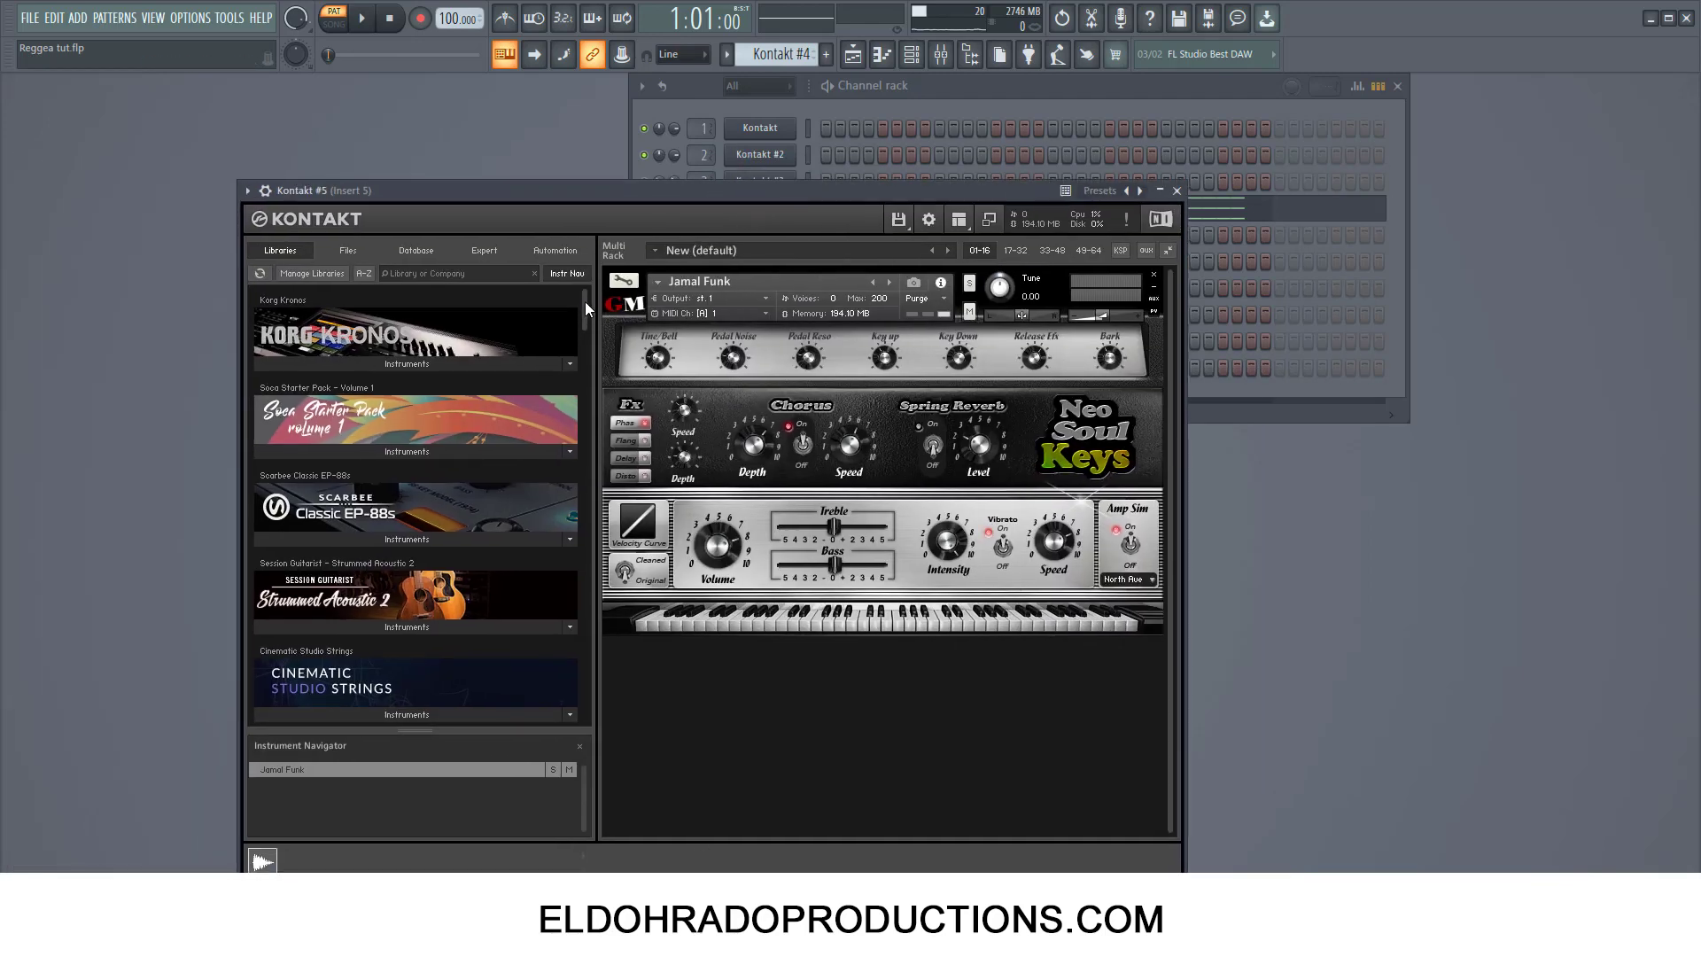
{"action": "mouse_move", "coordinate": [585, 302]}
{"action": "left_mouse_down"}
{"action": "mouse_move", "coordinate": [585, 347]}
{"action": "mouse_move", "coordinate": [594, 296]}
{"action": "left_mouse_up"}
Step: Switch to the Kontakt #5 pattern, uncover its notes in the channel rack, and play it, stopping after listening
{"action": "left_click", "coordinate": [727, 54]}
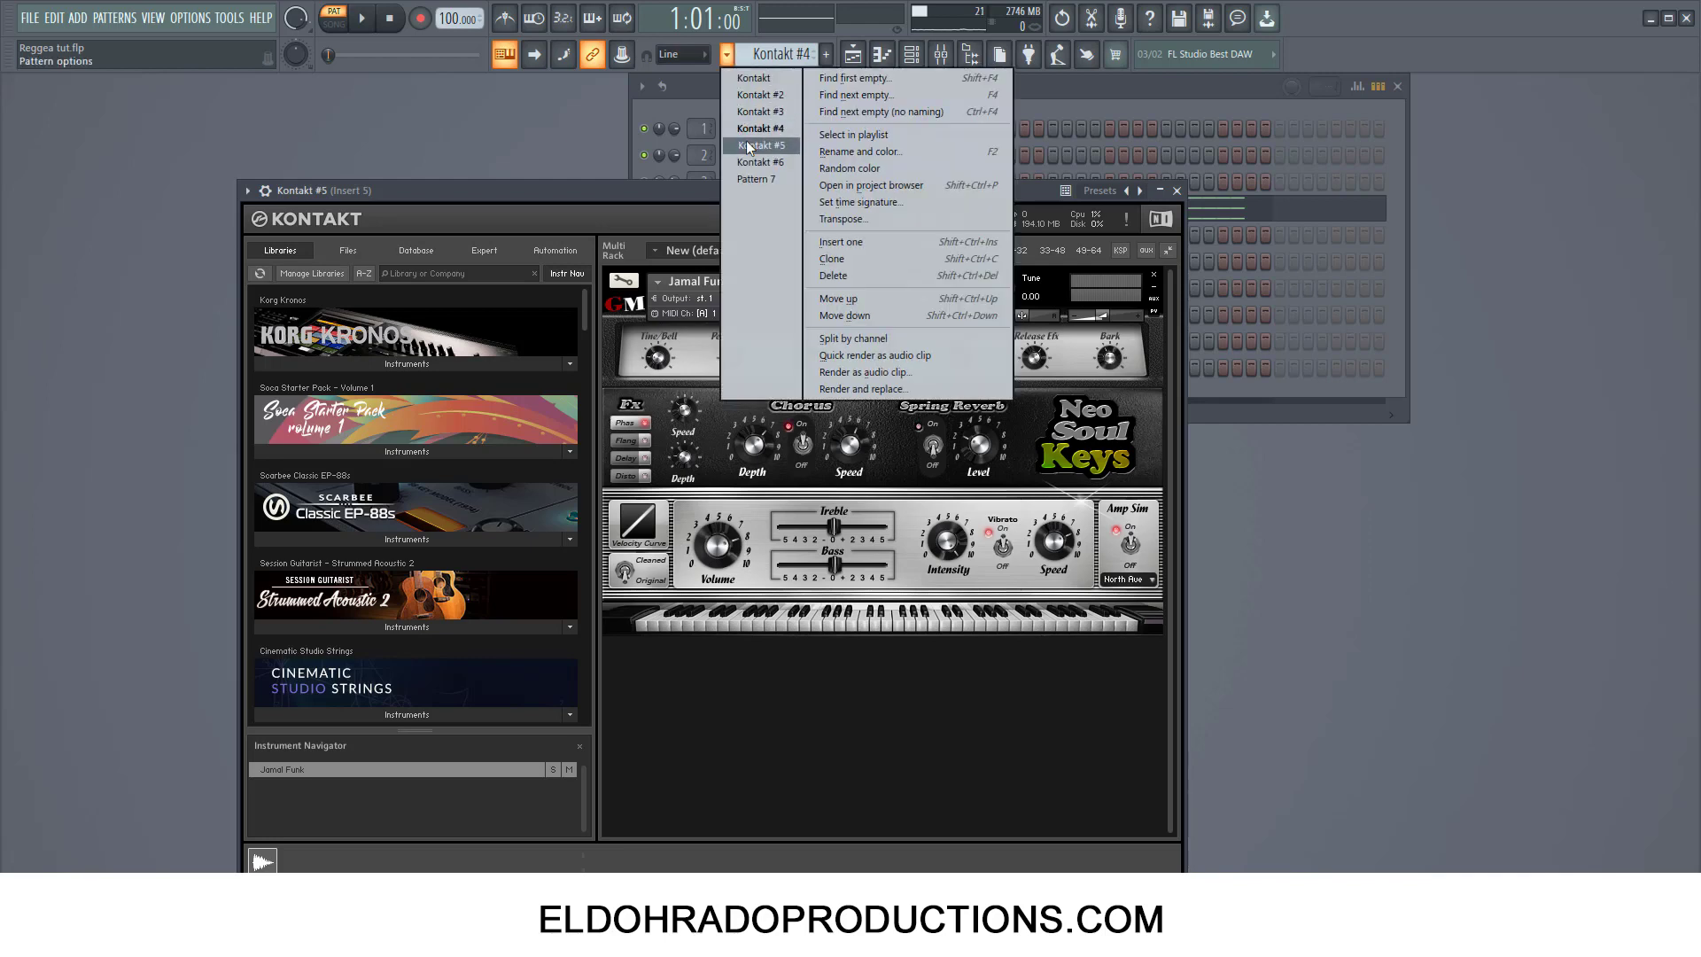
{"action": "left_click", "coordinate": [746, 142]}
{"action": "left_click_drag", "start_coordinate": [786, 192], "coordinate": [794, 359]}
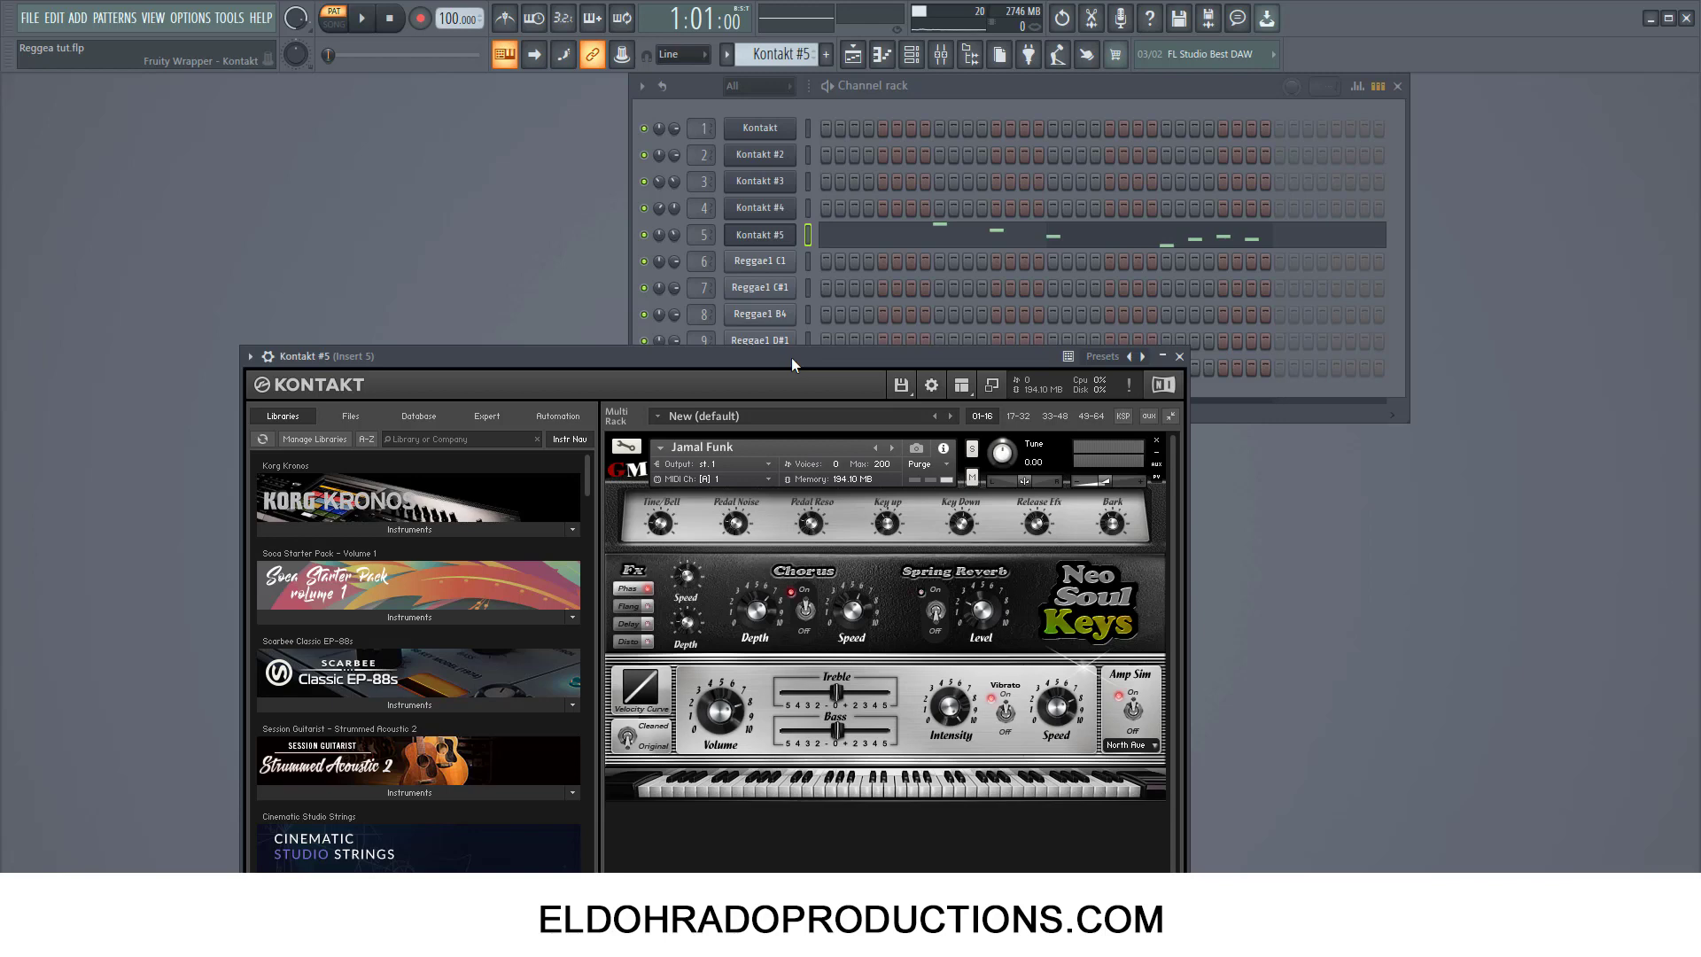
{"action": "key", "text": "space"}
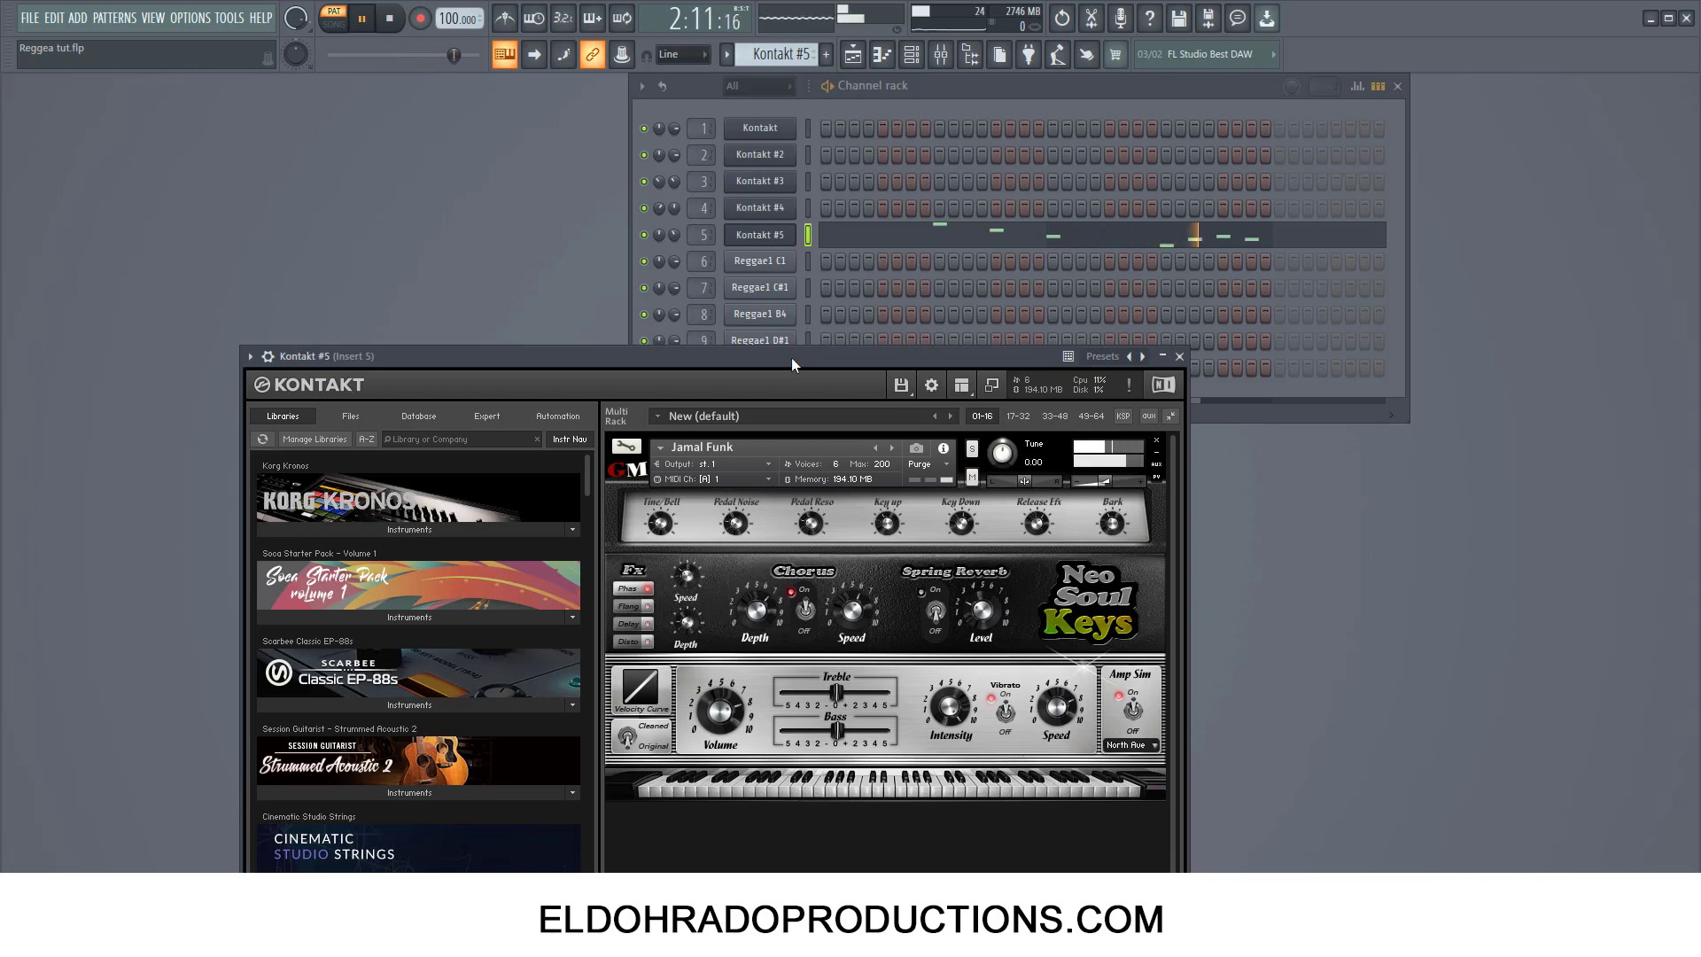
{"action": "key", "text": "space"}
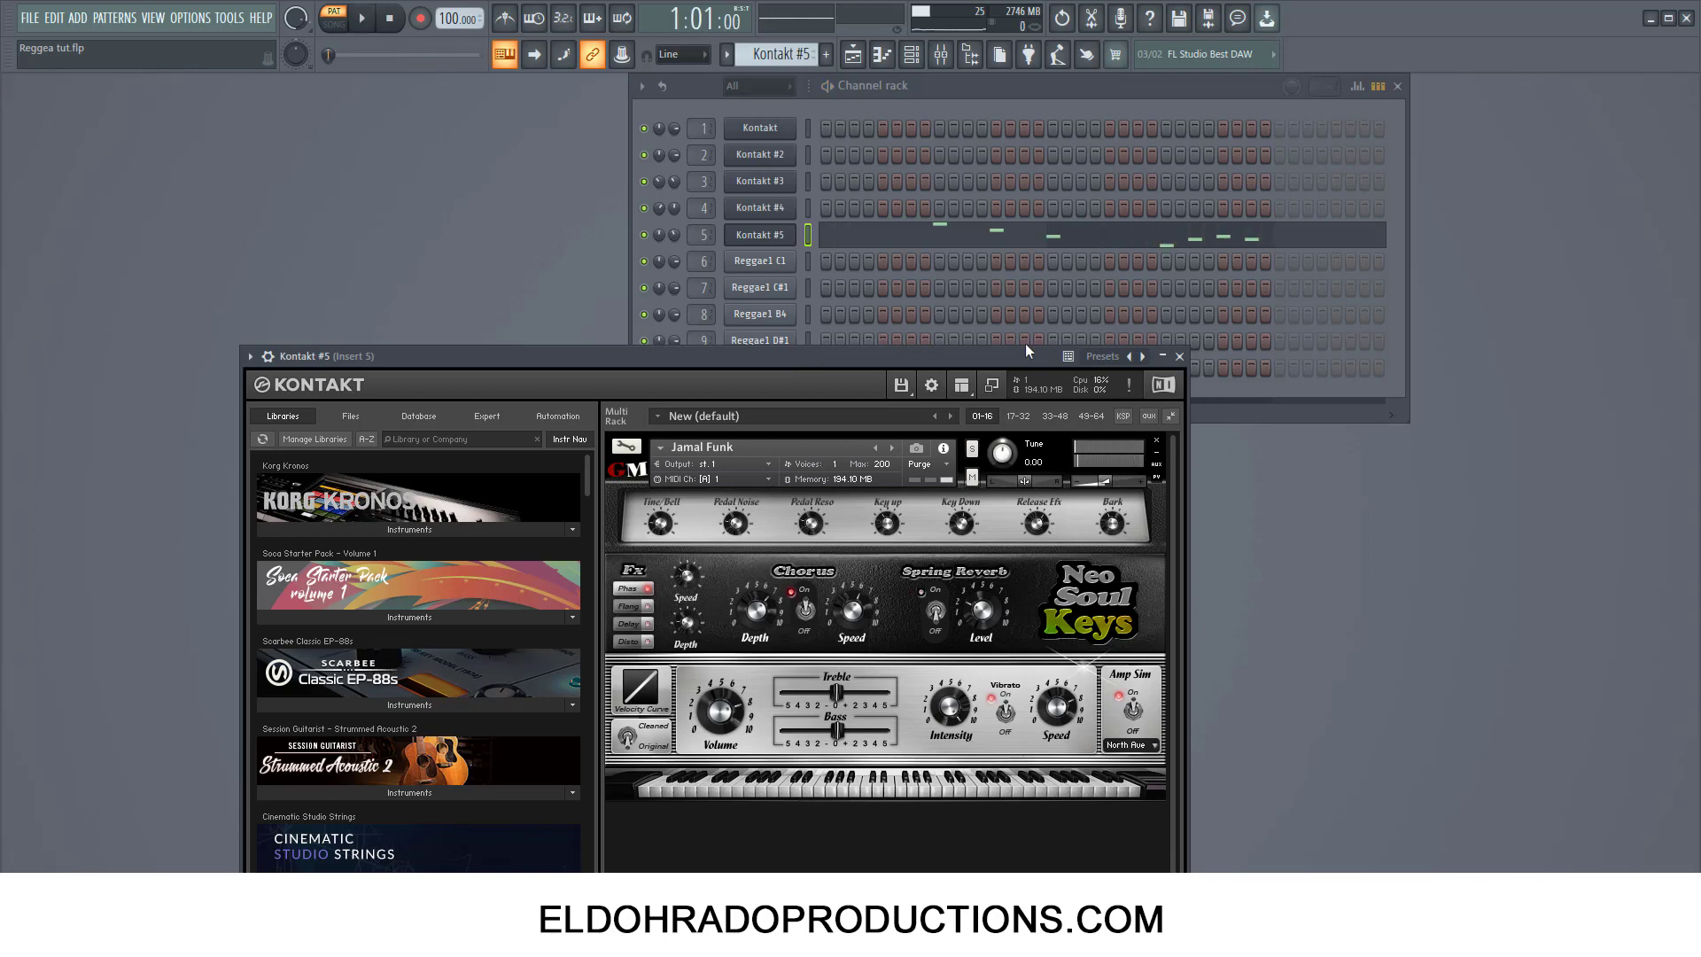
Step: Close the Kontakt #5 instrument and the channel rack, and open the playlist arrangement
{"action": "left_click", "coordinate": [1180, 357]}
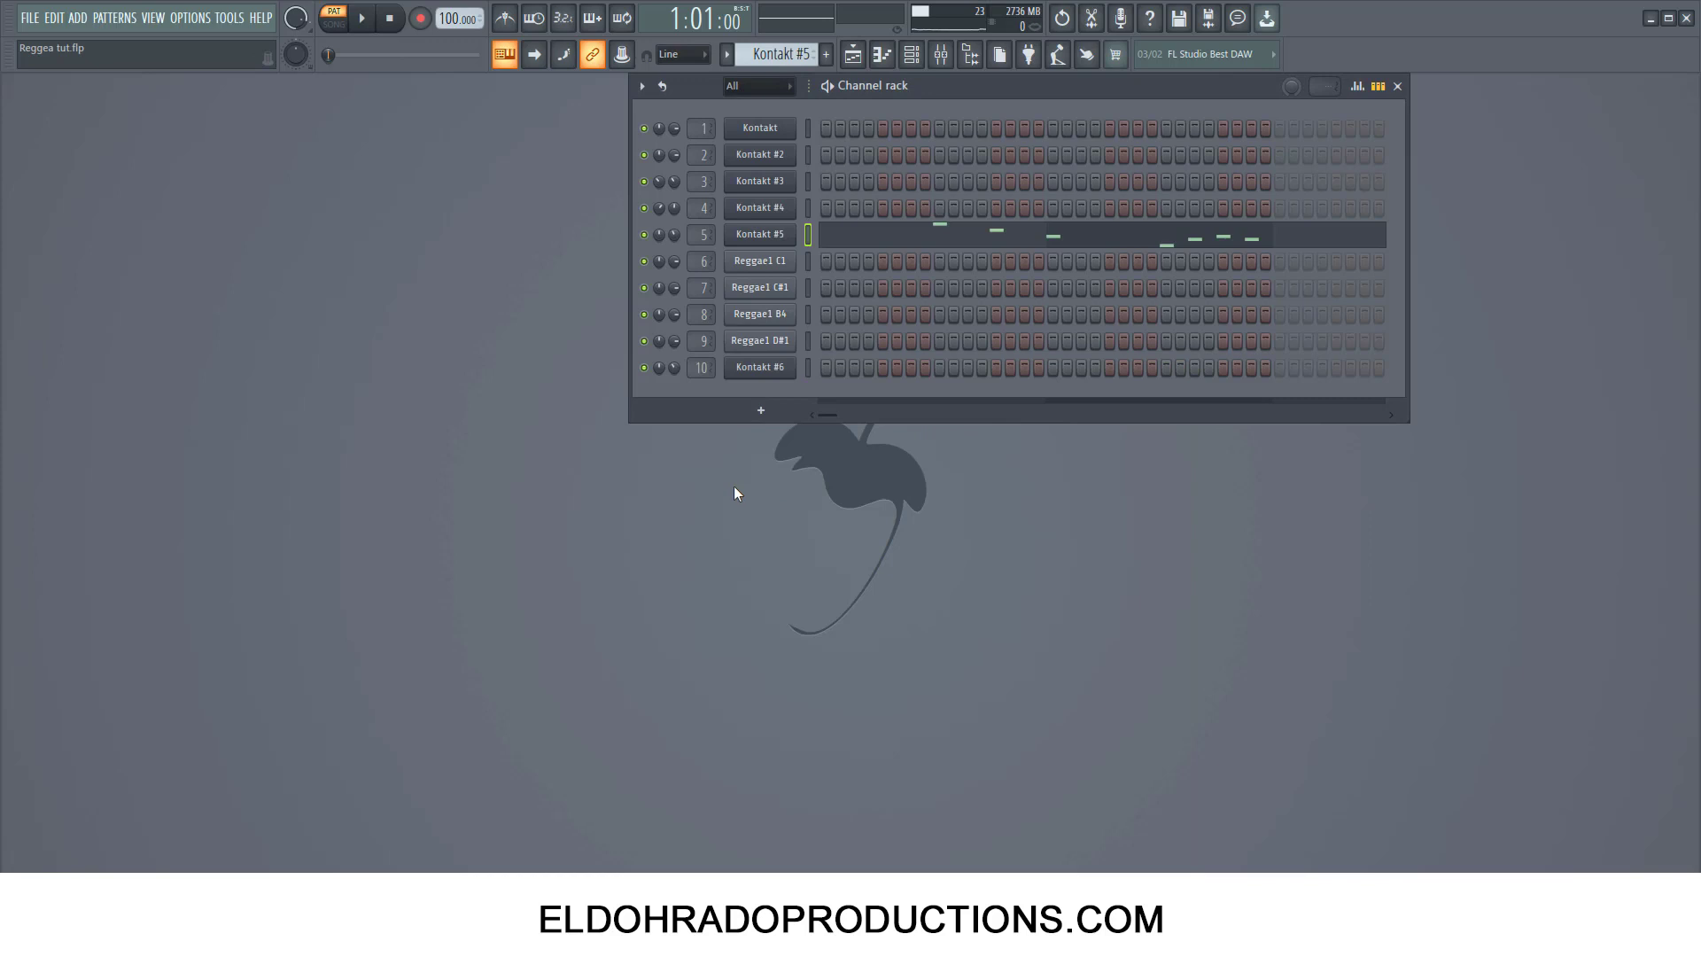
{"action": "left_click", "coordinate": [1397, 86]}
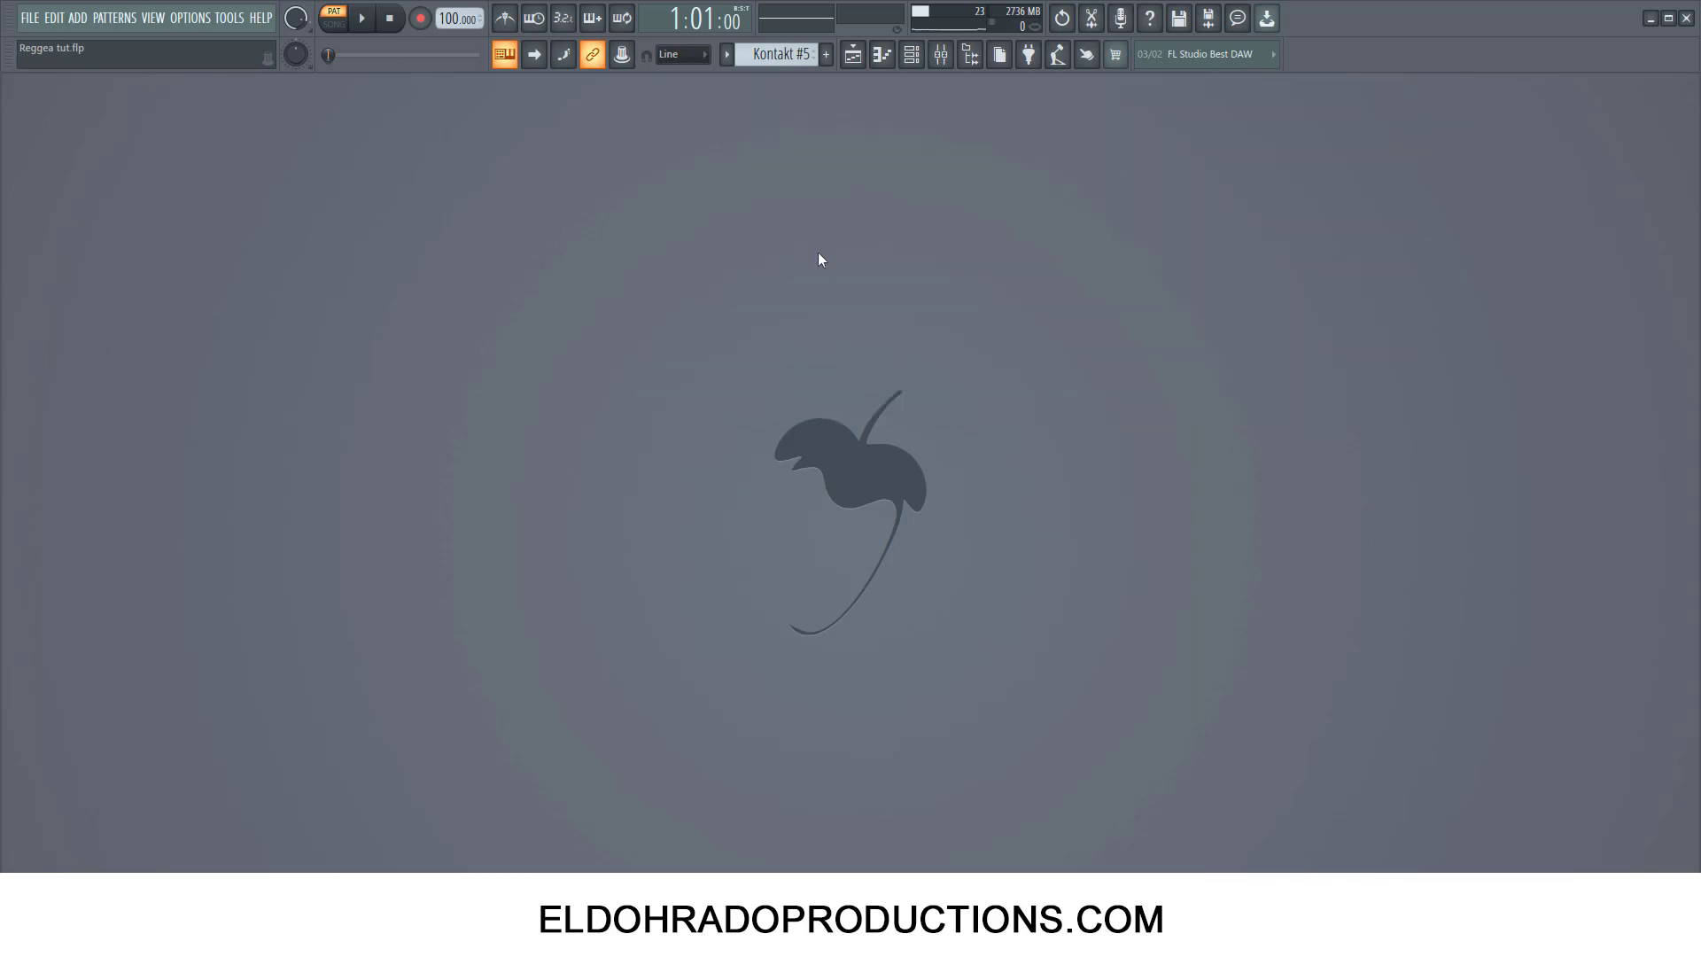
{"action": "left_click", "coordinate": [852, 54]}
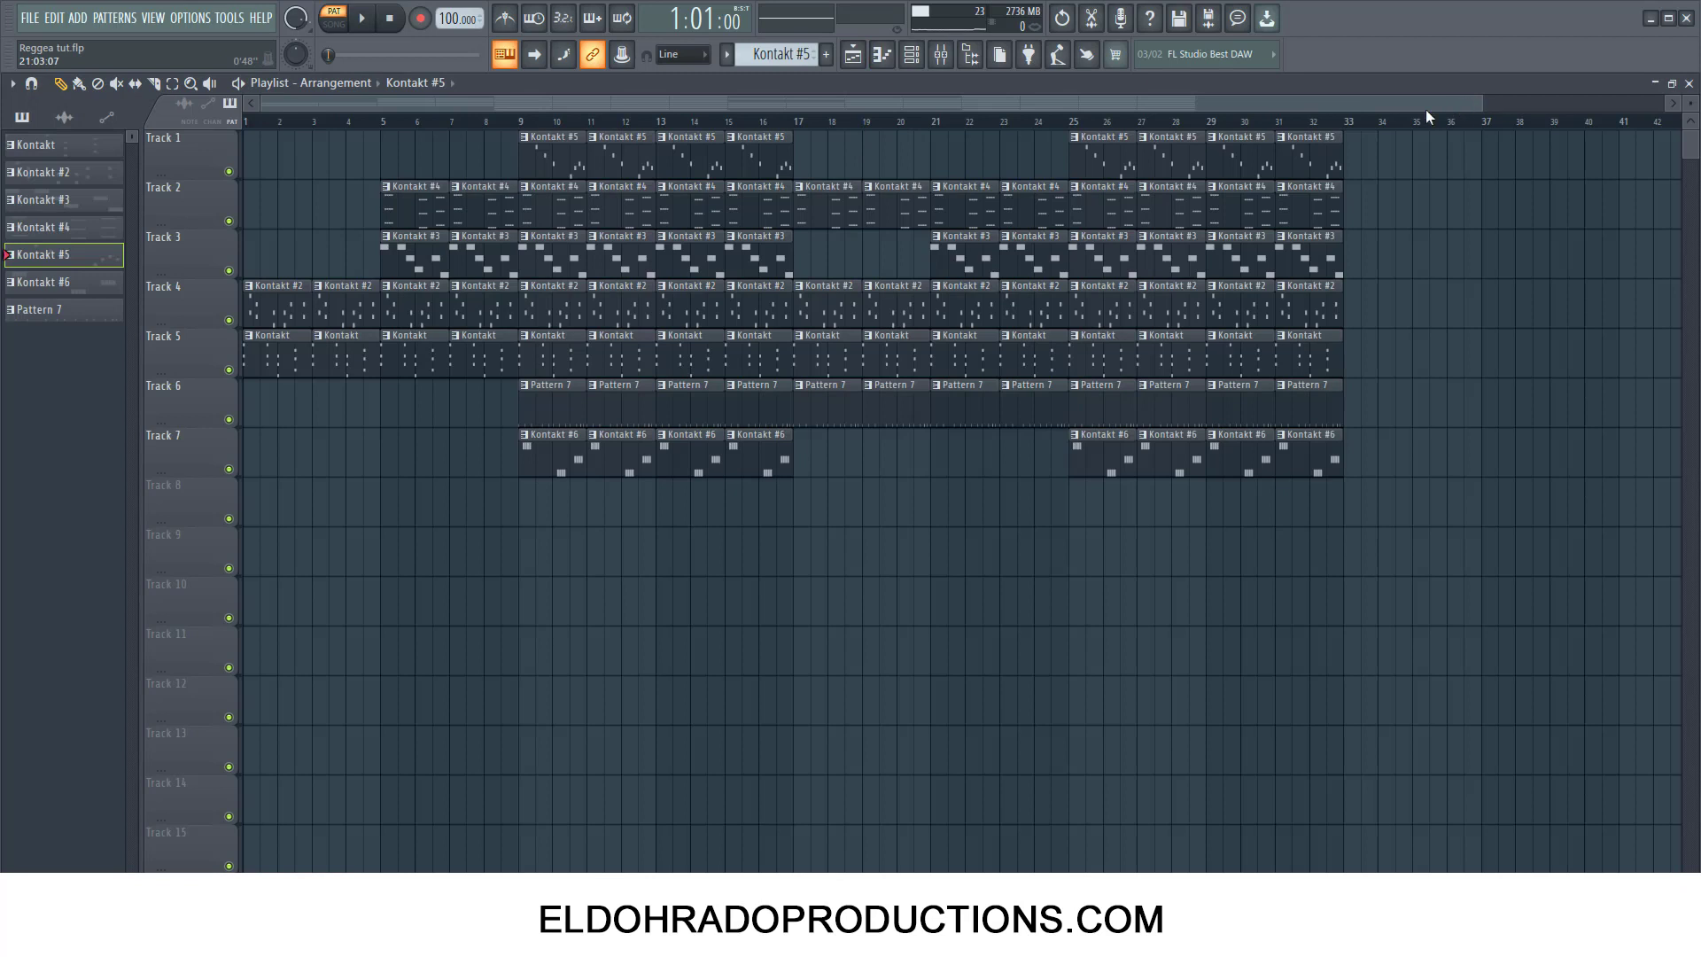
Step: Switch playback from pattern to song mode and play the whole arrangement from the start
{"action": "left_click", "coordinate": [335, 24]}
{"action": "key", "text": "space"}
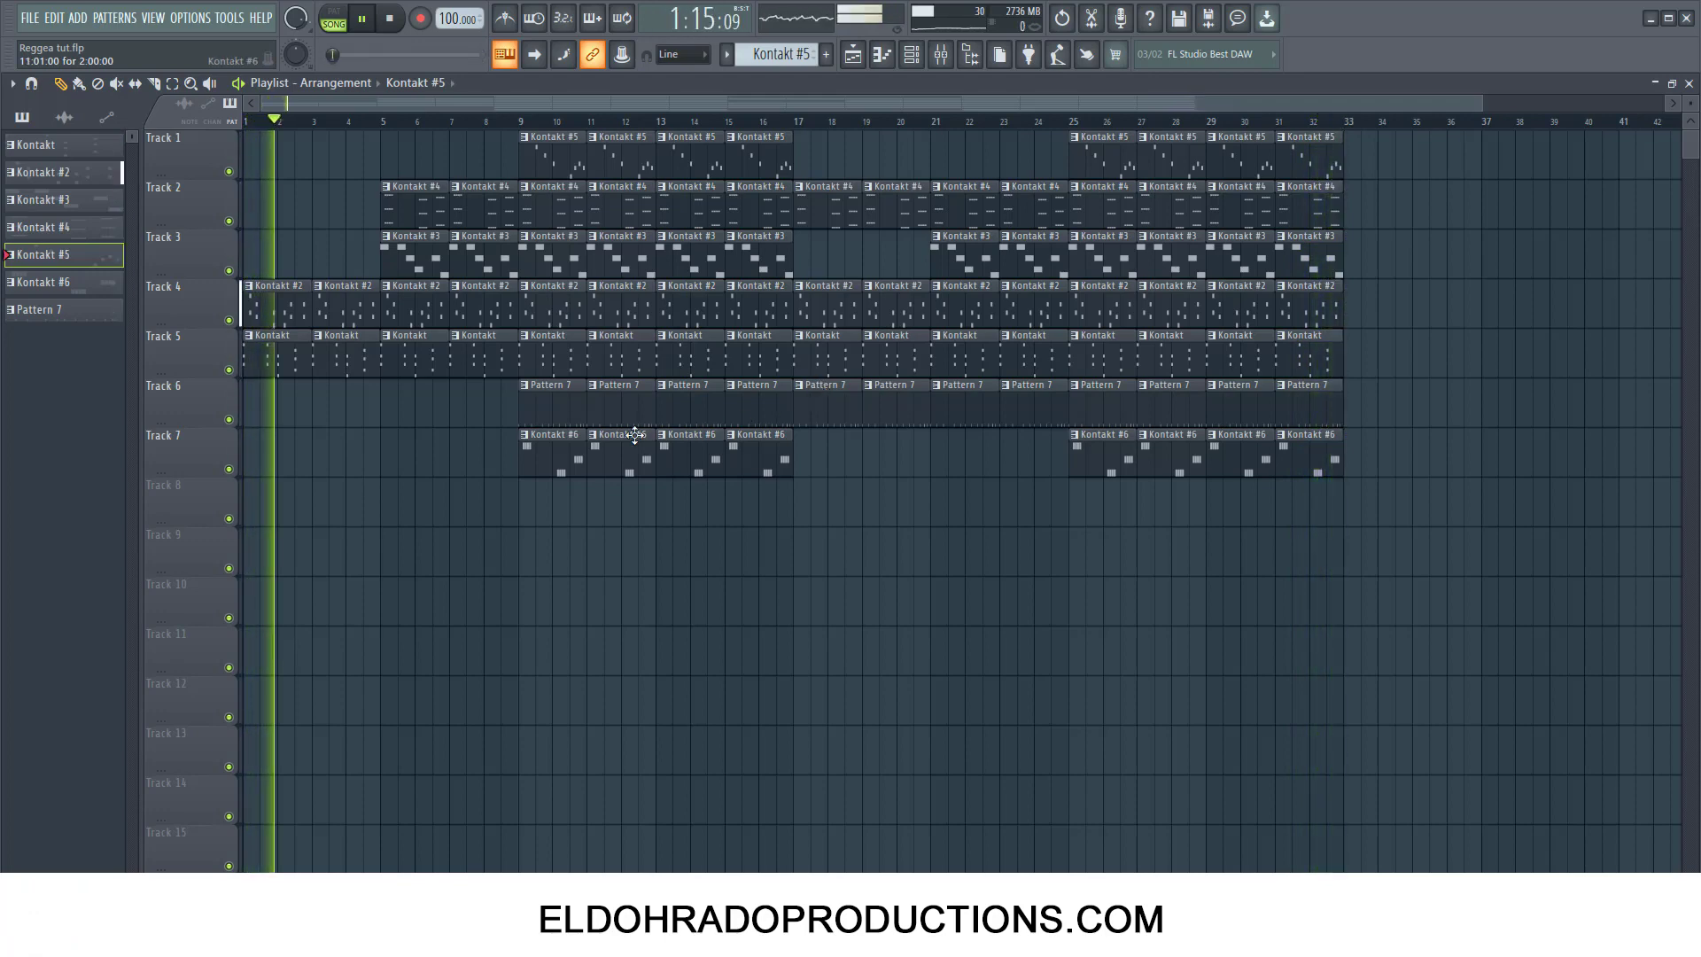
Step: Try extra Pattern 7 clips on Track 6 at bars 5 and 7, delete them again, and stop the playback
{"action": "mouse_move", "coordinate": [571, 413]}
{"action": "left_mouse_down"}
{"action": "mouse_move", "coordinate": [433, 415]}
{"action": "mouse_move", "coordinate": [493, 406]}
{"action": "left_mouse_up"}
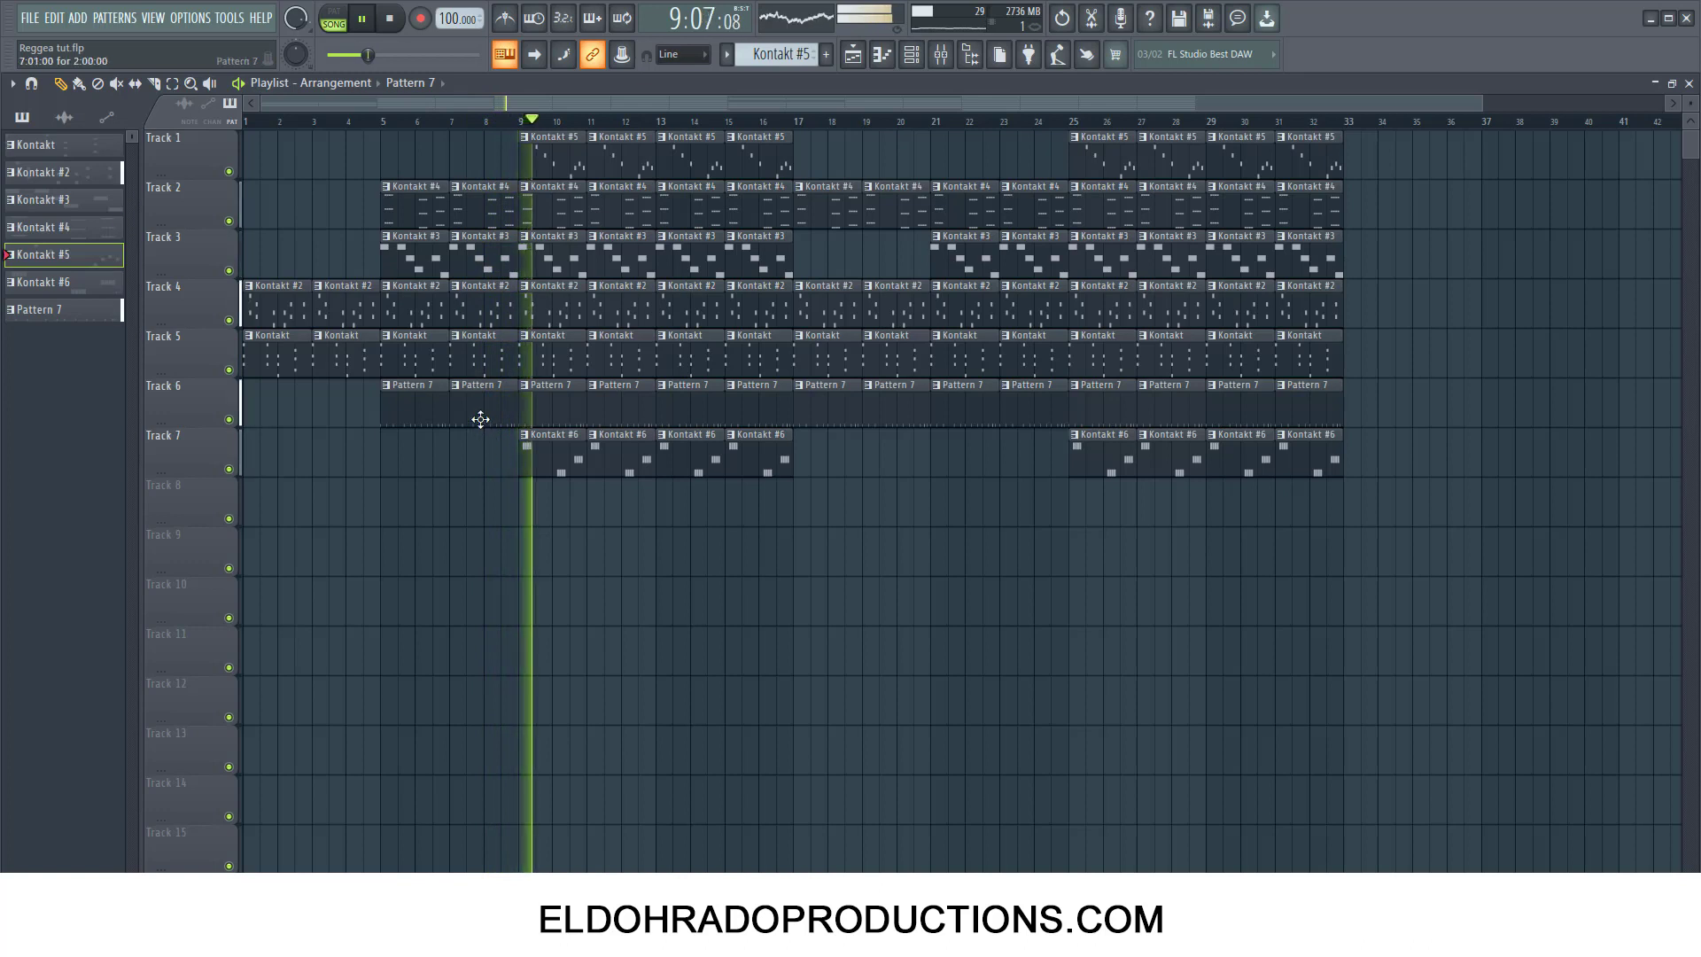
{"action": "right_click", "coordinate": [478, 414]}
{"action": "right_click", "coordinate": [429, 415]}
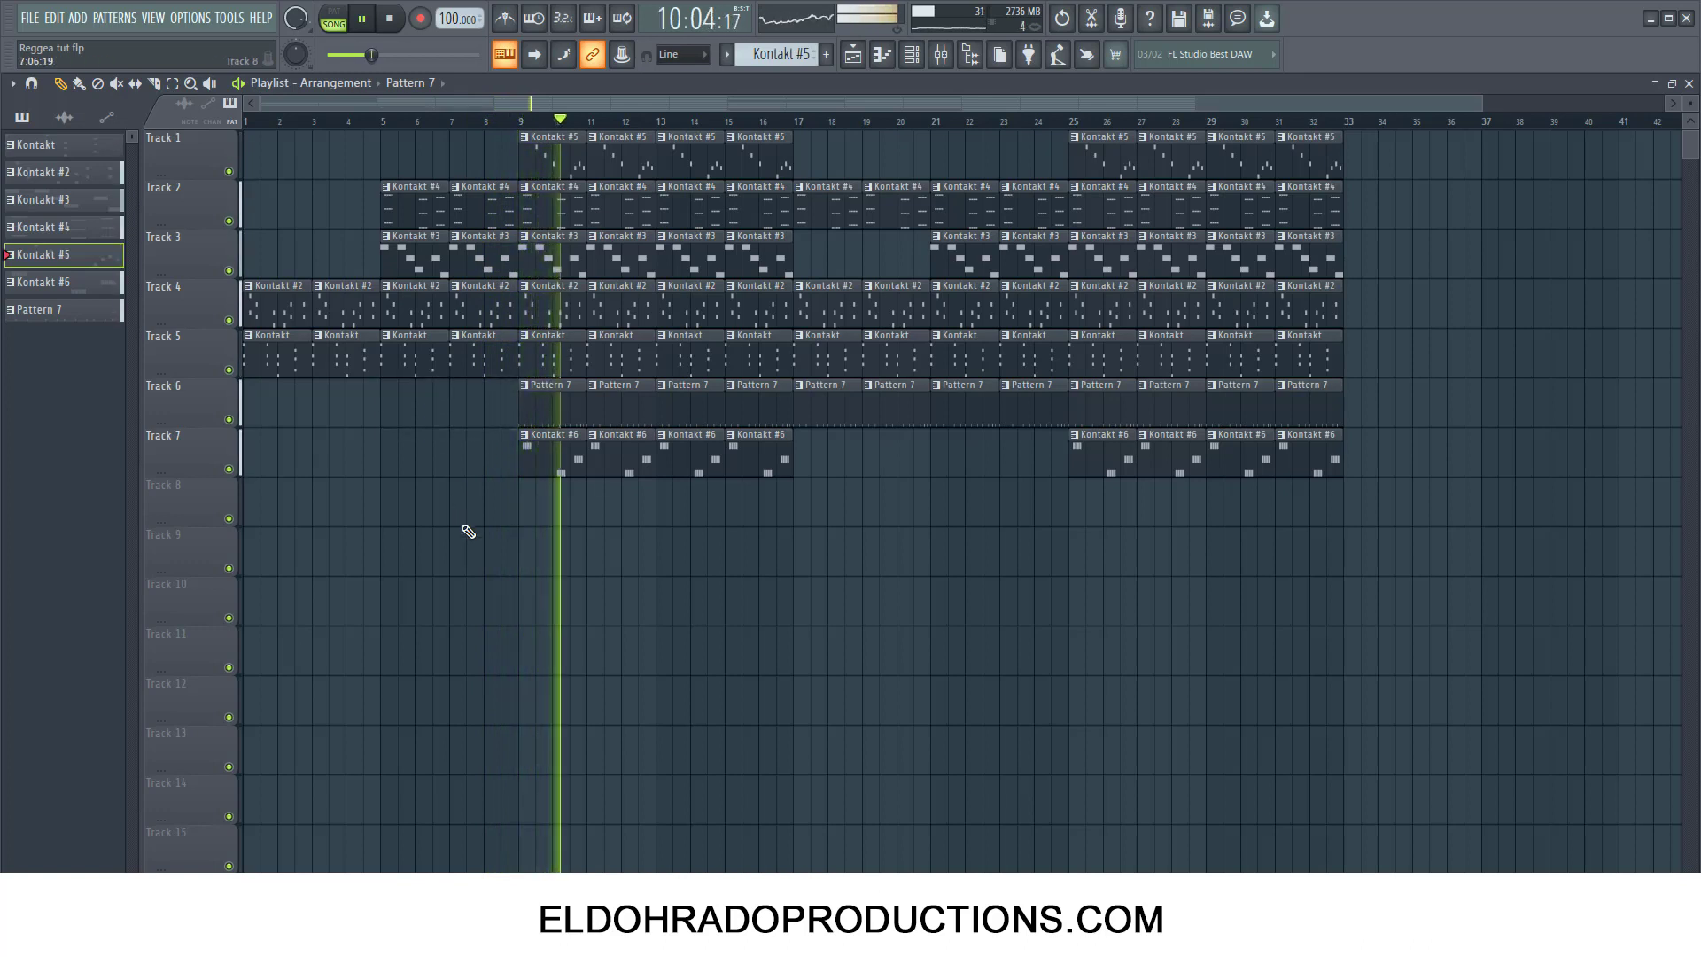
{"action": "key", "text": "space"}
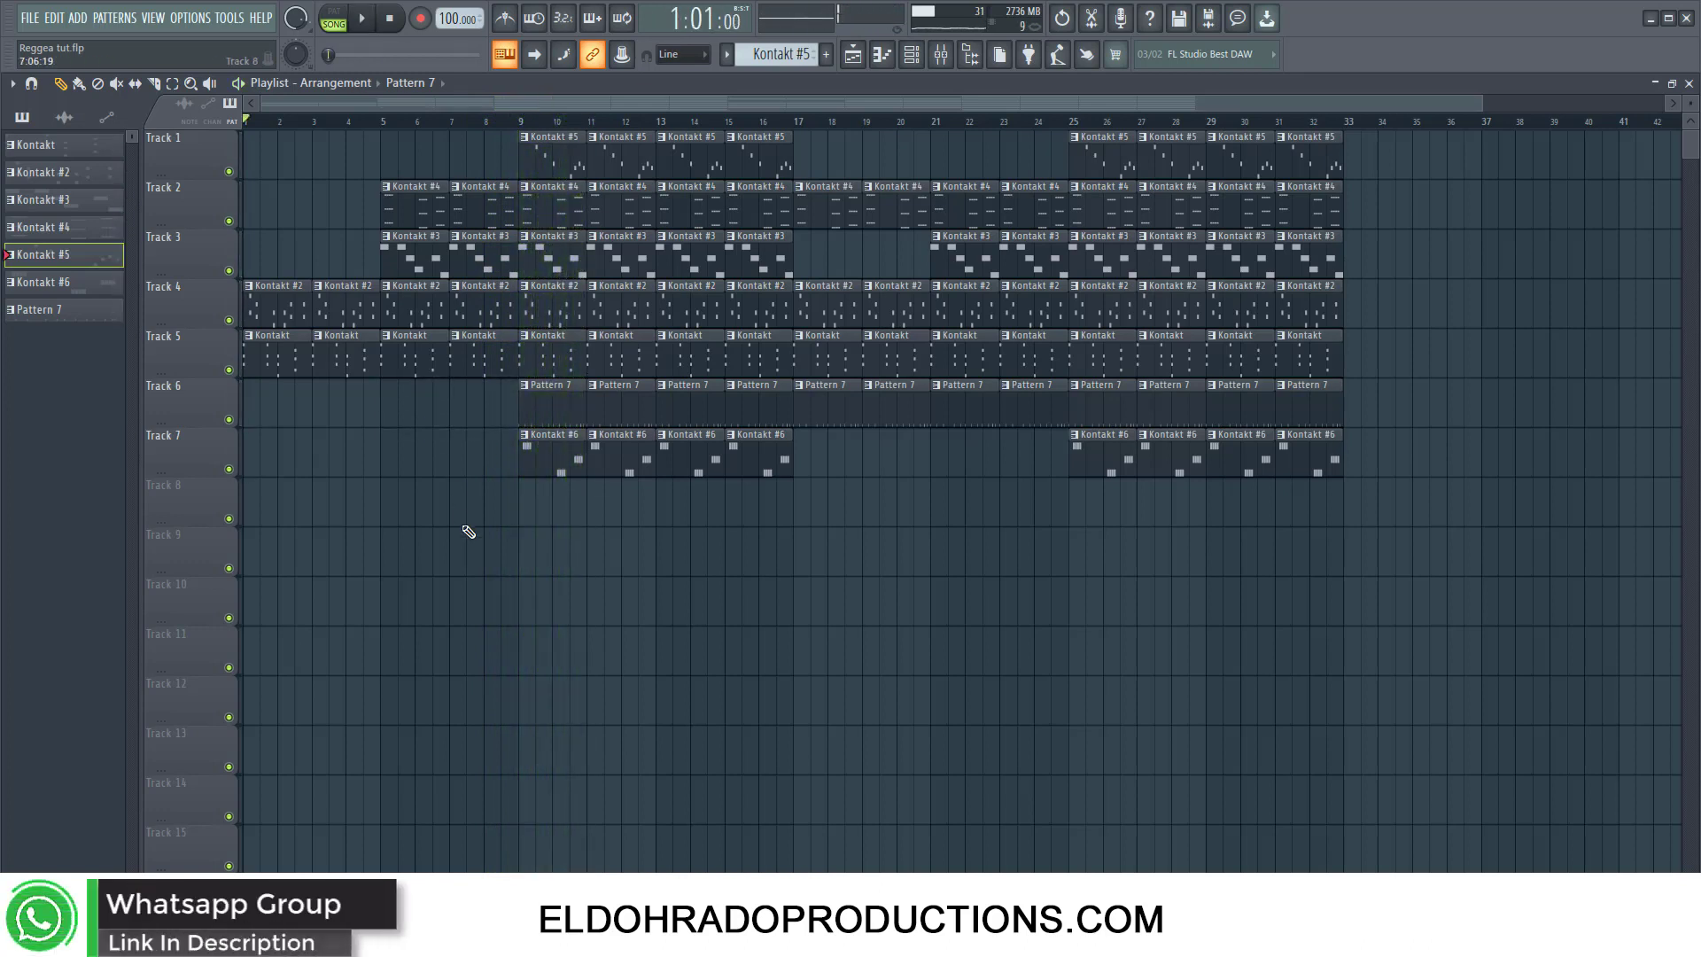